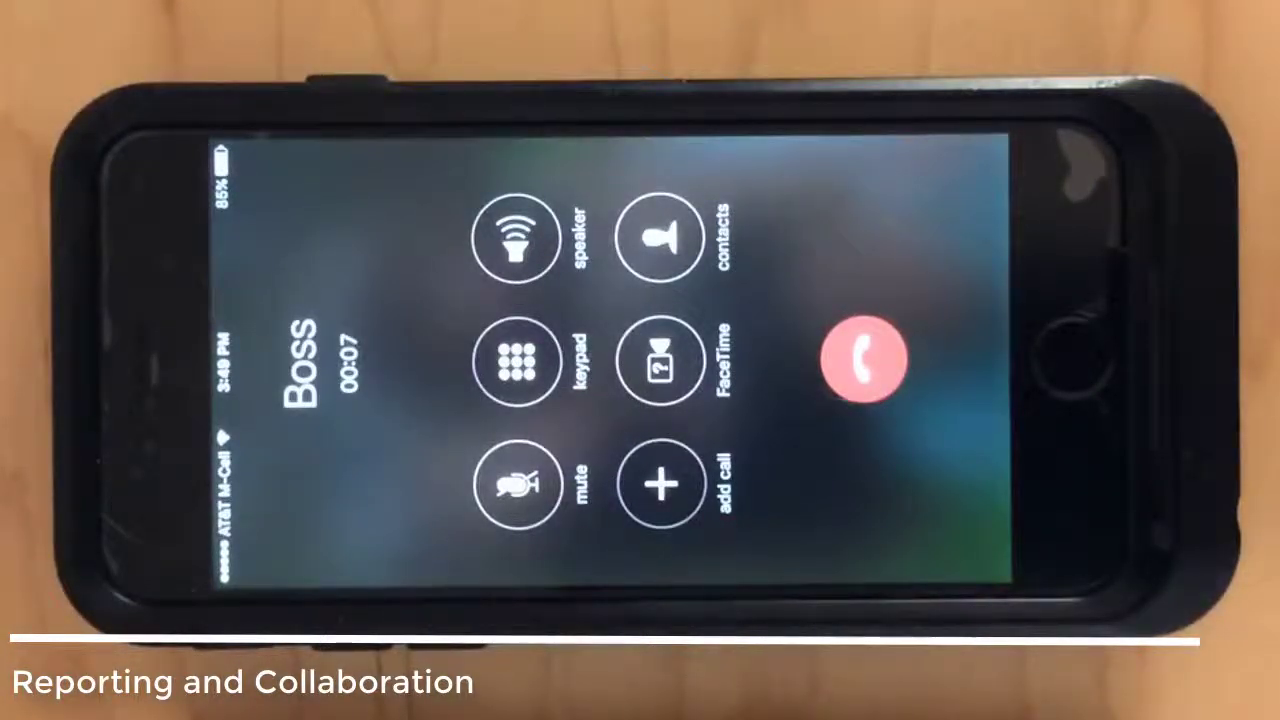
pyautogui.click(864, 360)
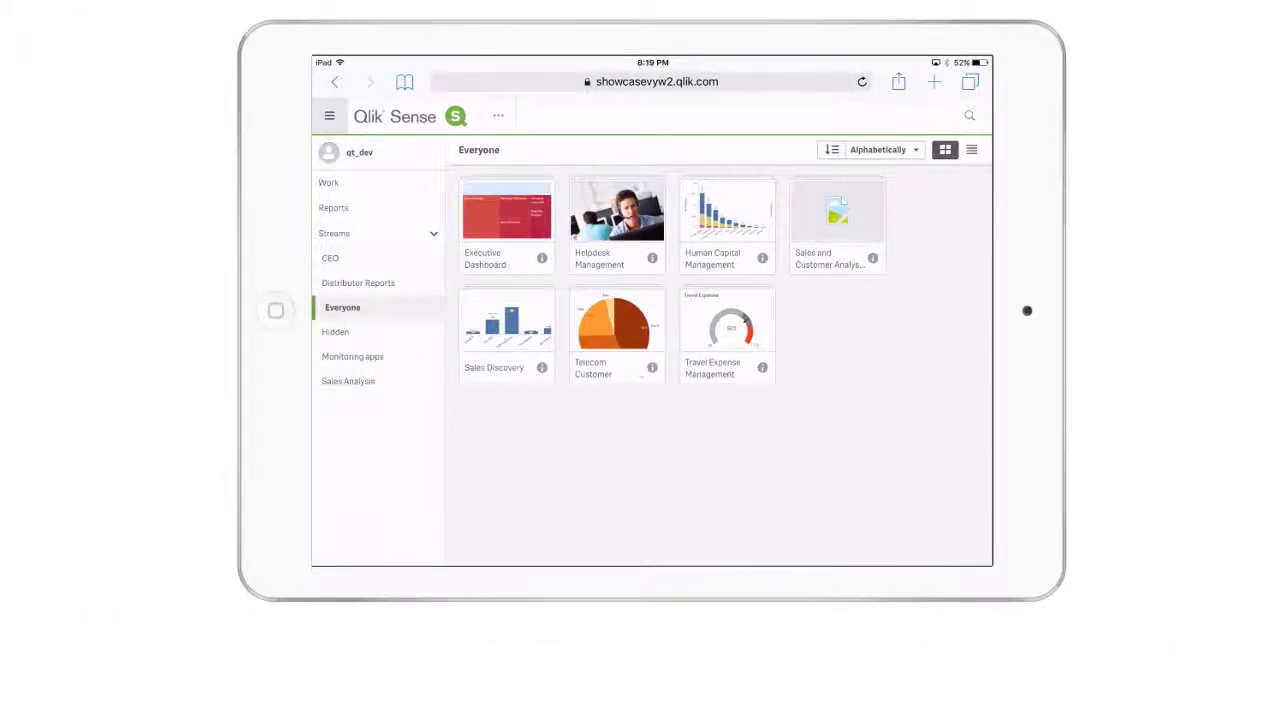
# - Open the hub's Reports section and examine the profit loss and distribution efficiency pages of the Apex Global report
pyautogui.click(369, 210)
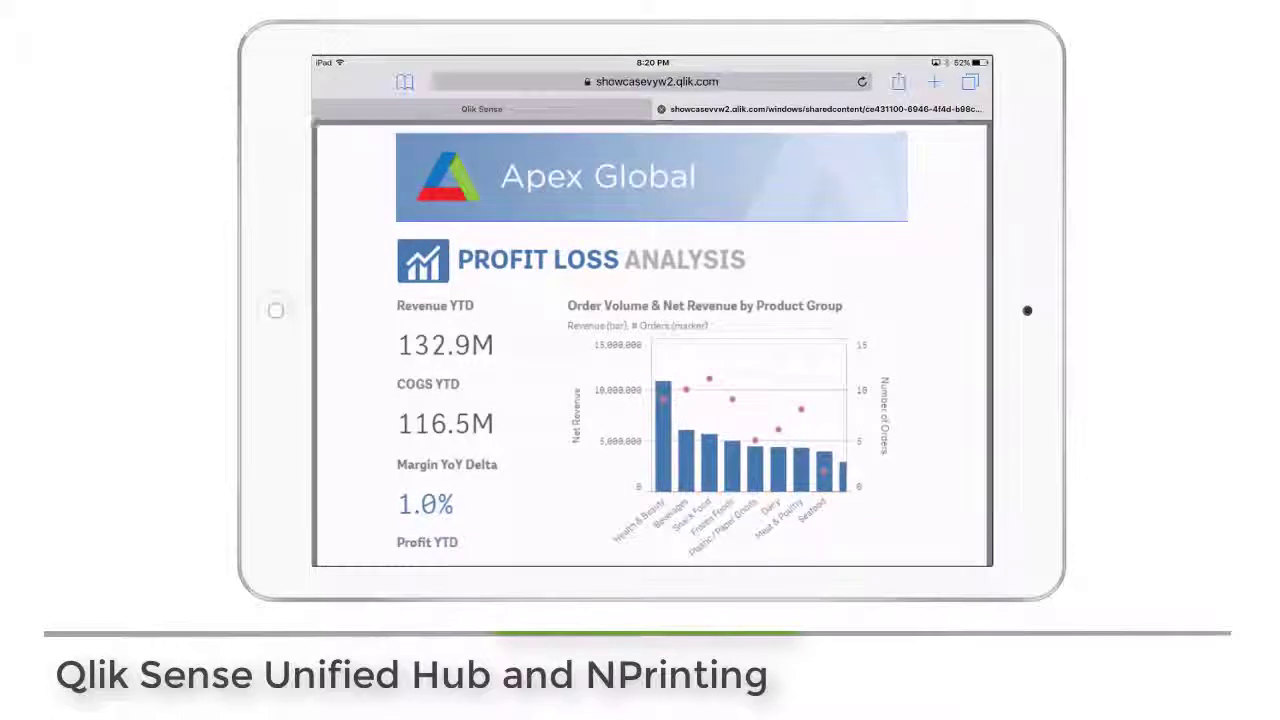
pyautogui.scroll(-2, 652, 310)
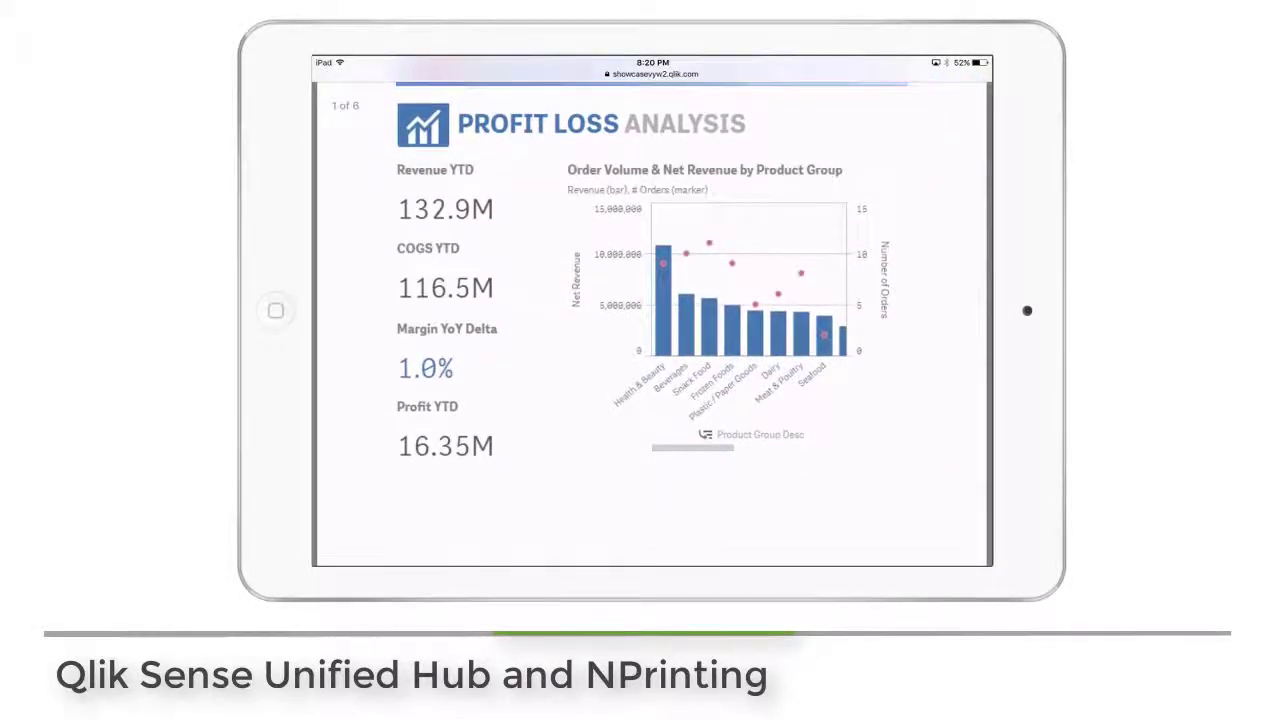
pyautogui.scroll(-5, 652, 310)
pyautogui.scroll(-5, 652, 310)
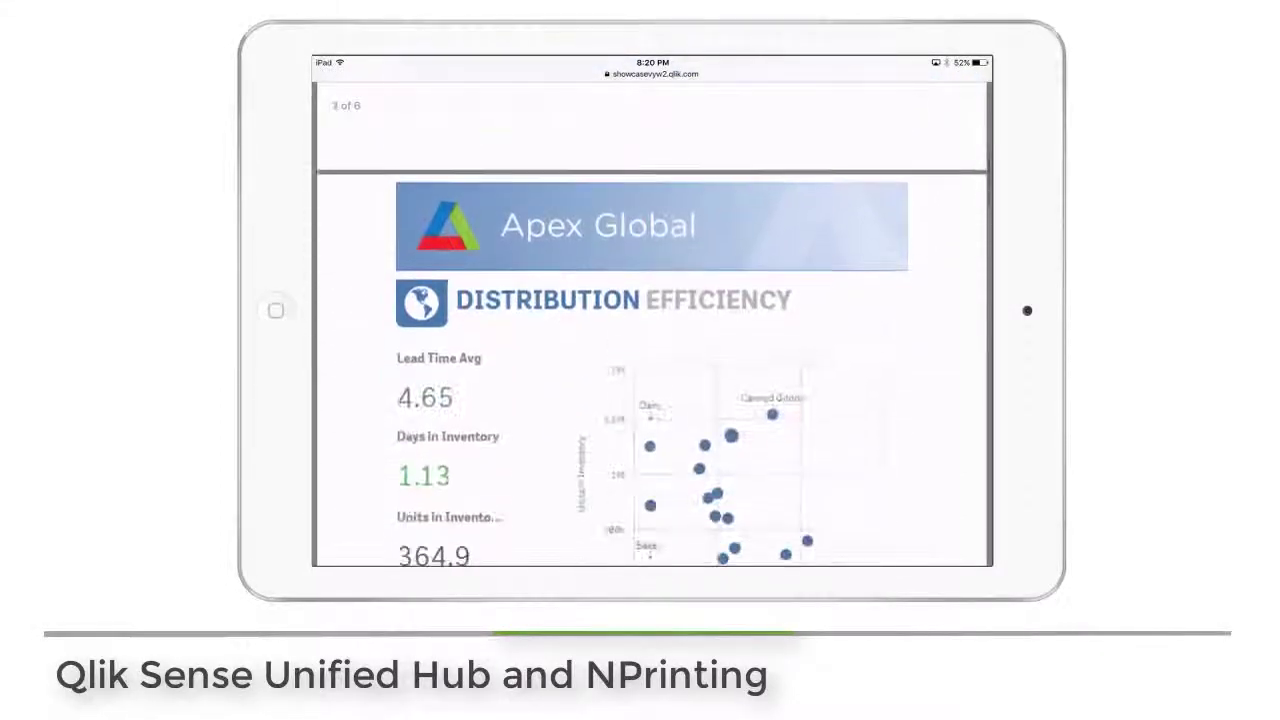
pyautogui.scroll(-2, 652, 310)
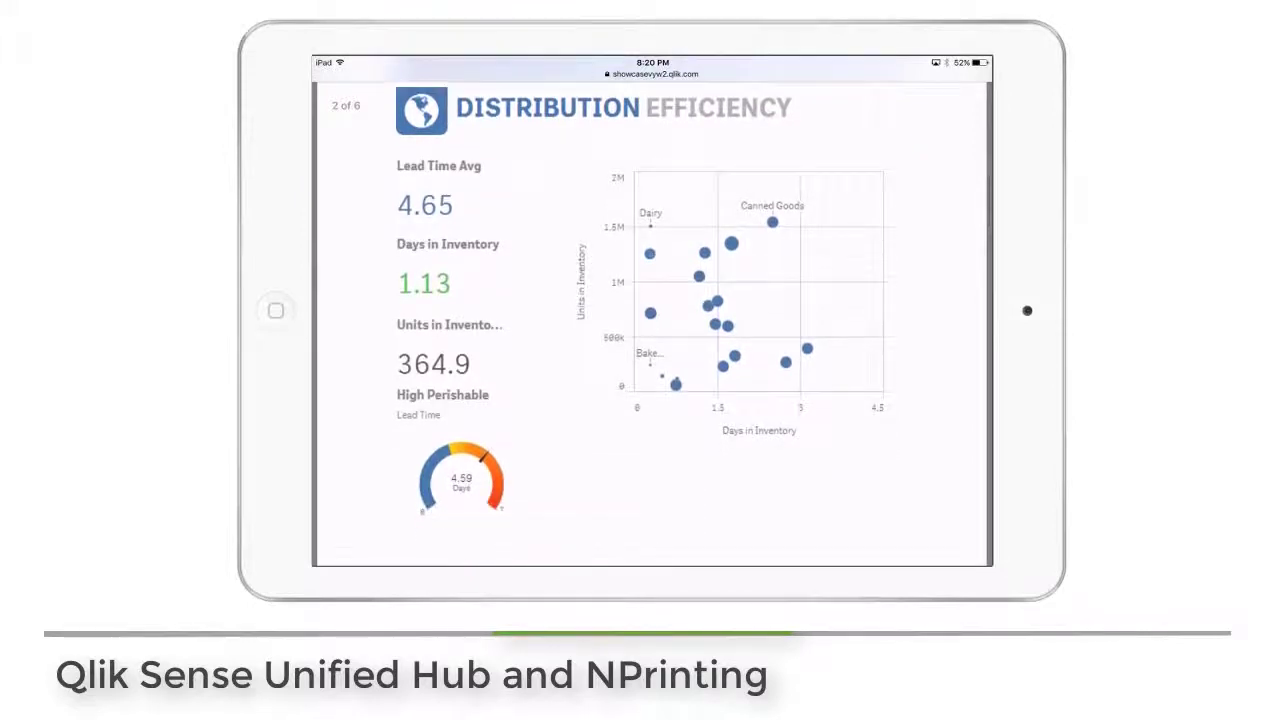
pyautogui.scroll(3, 652, 310)
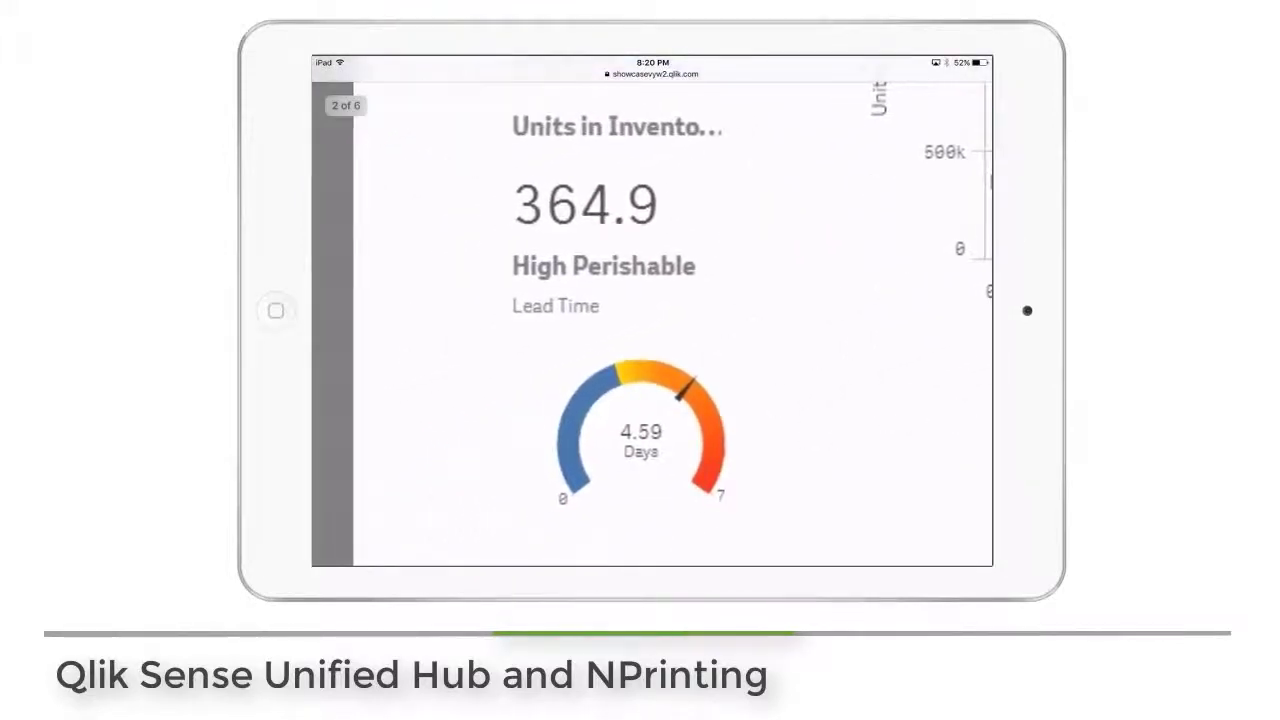
pyautogui.scroll(-3, 652, 310)
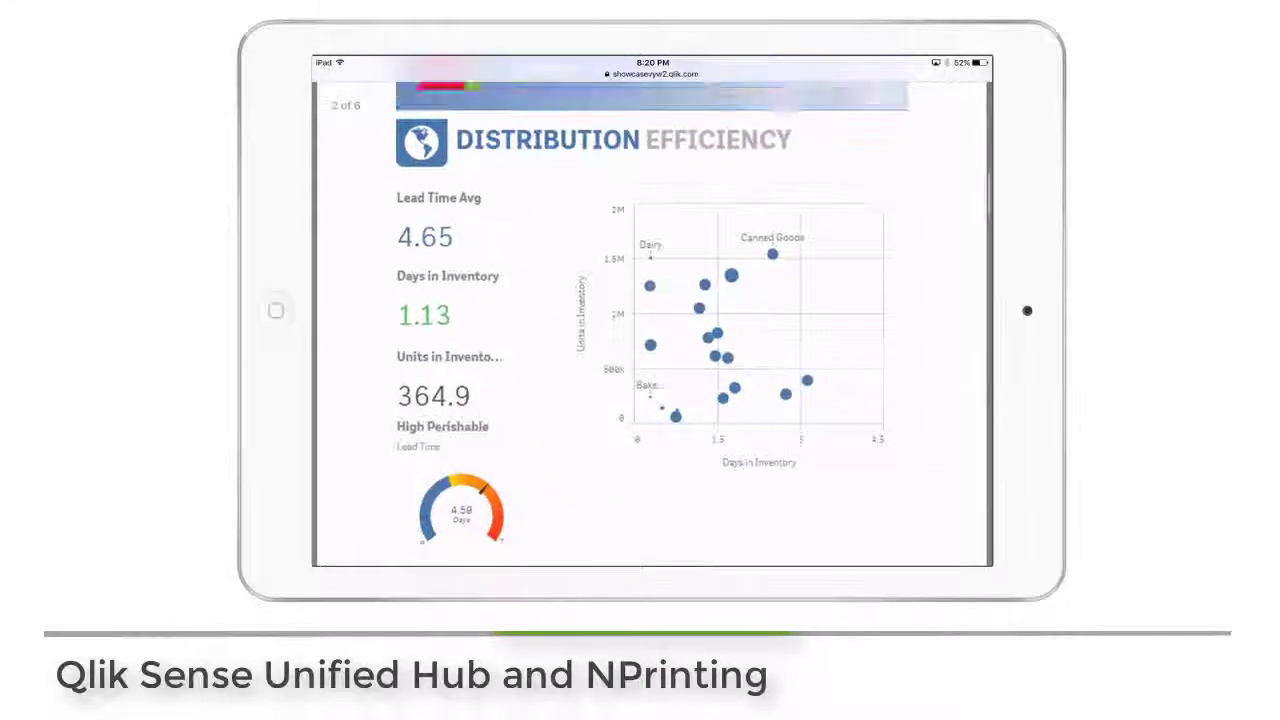
pyautogui.scroll(5, 652, 310)
pyautogui.scroll(1, 652, 310)
# - Return to the Qlik Sense hub and open the Apex Global Operations - 3.1 app from the Sales Analysis stream
pyautogui.click(481, 109)
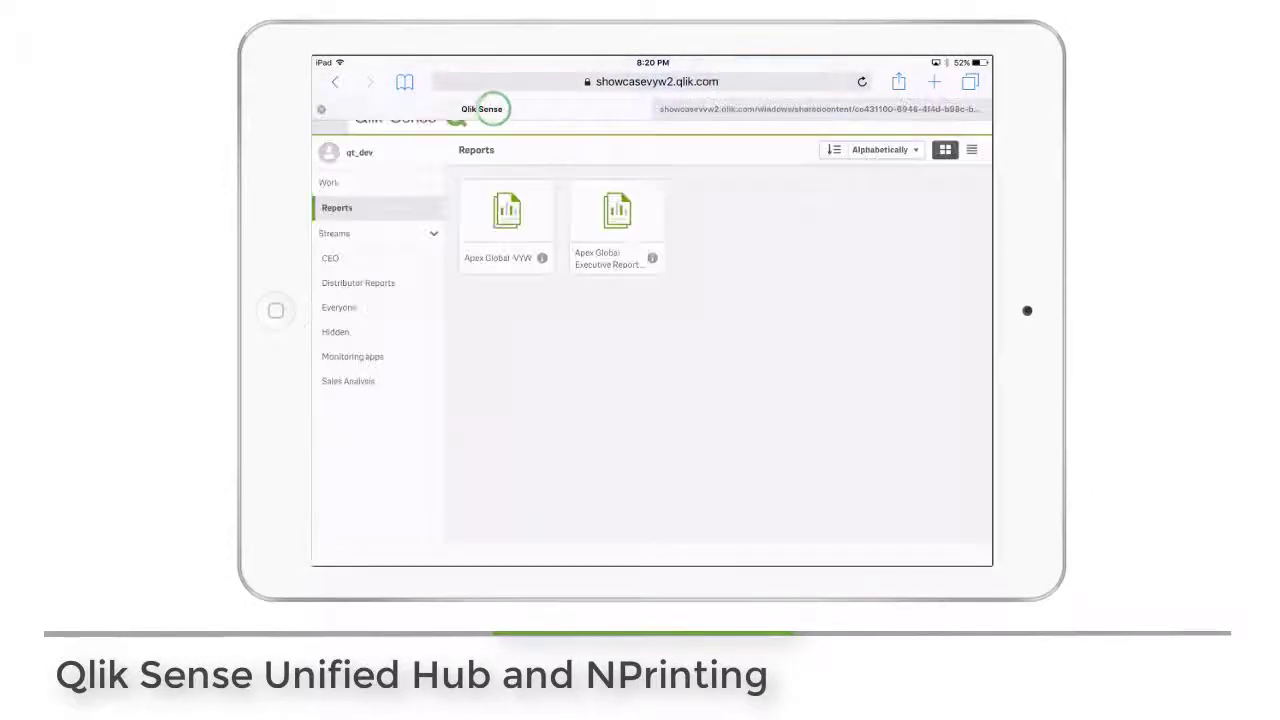
pyautogui.click(396, 382)
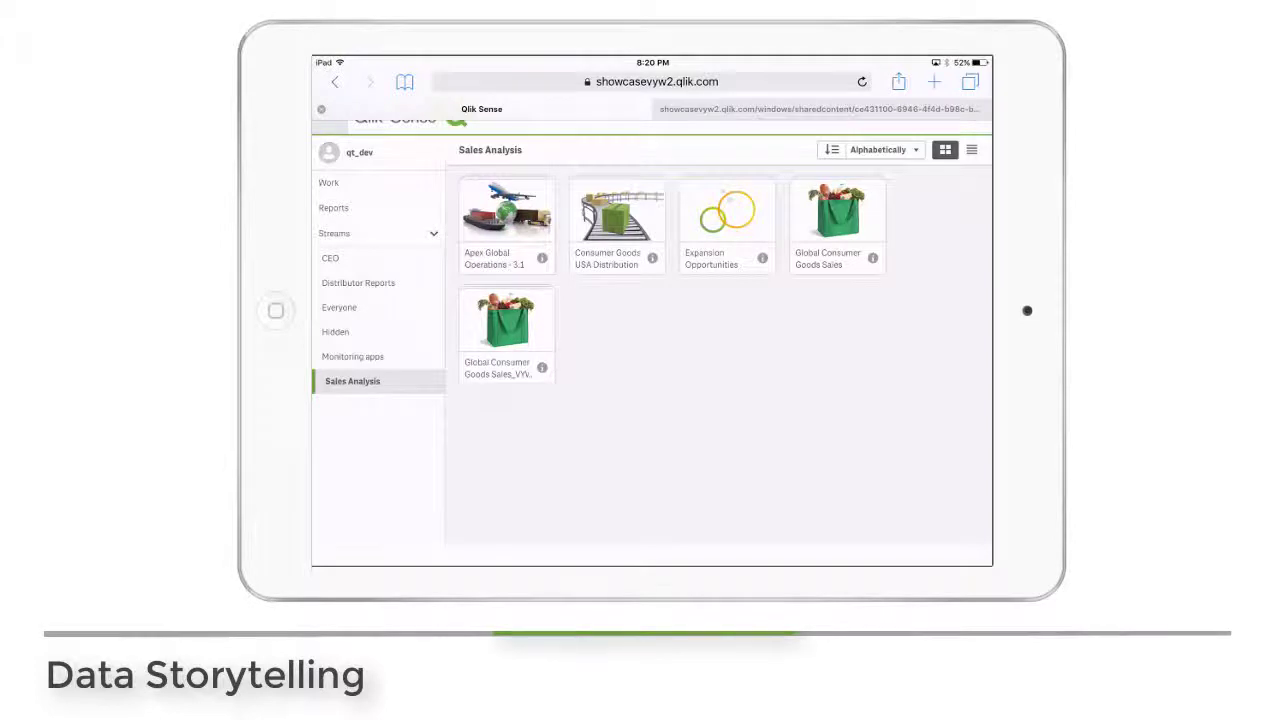
pyautogui.click(837, 212)
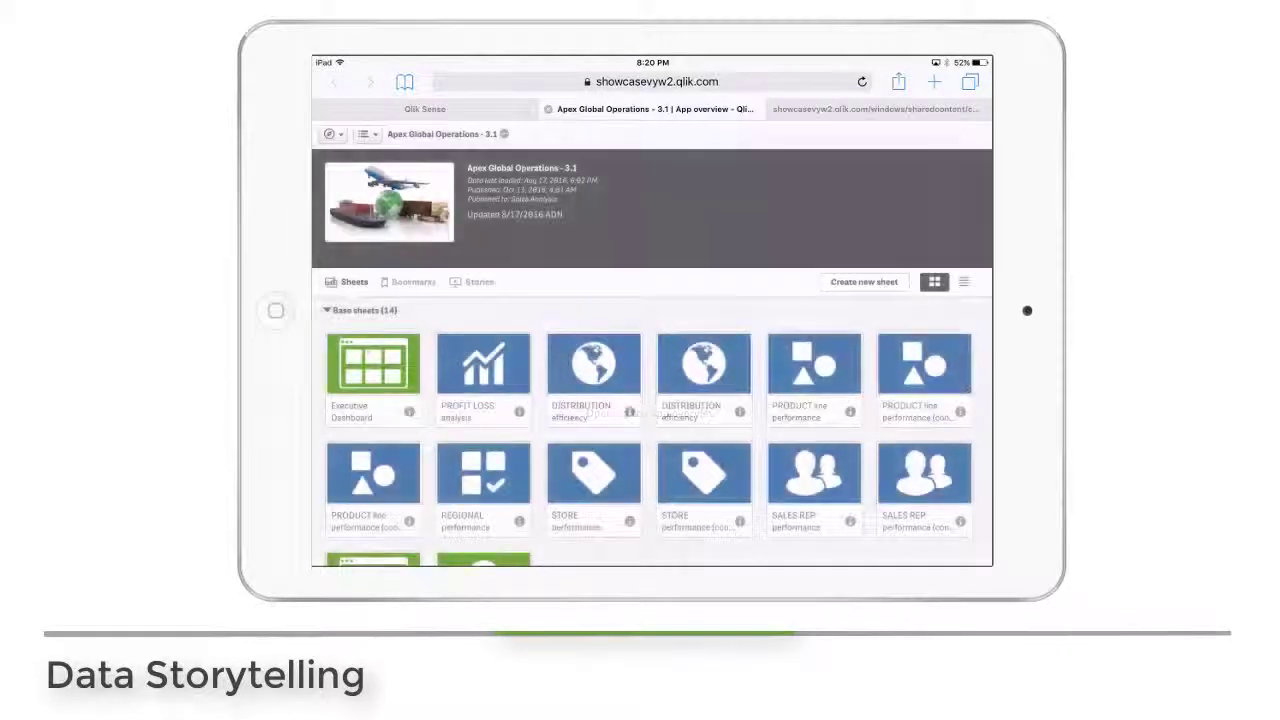
# - Play the Operations Review Meeting story and advance to the slide on Q2 revenue and spoilage
pyautogui.click(477, 282)
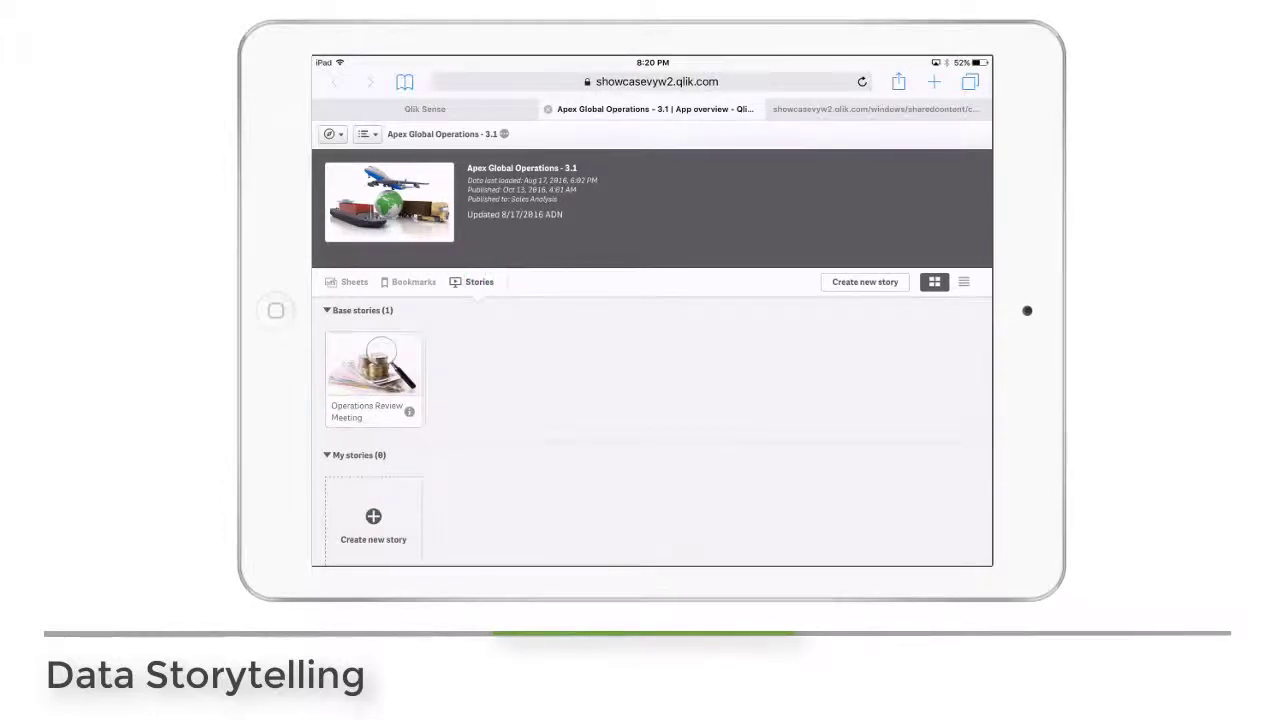
pyautogui.click(369, 373)
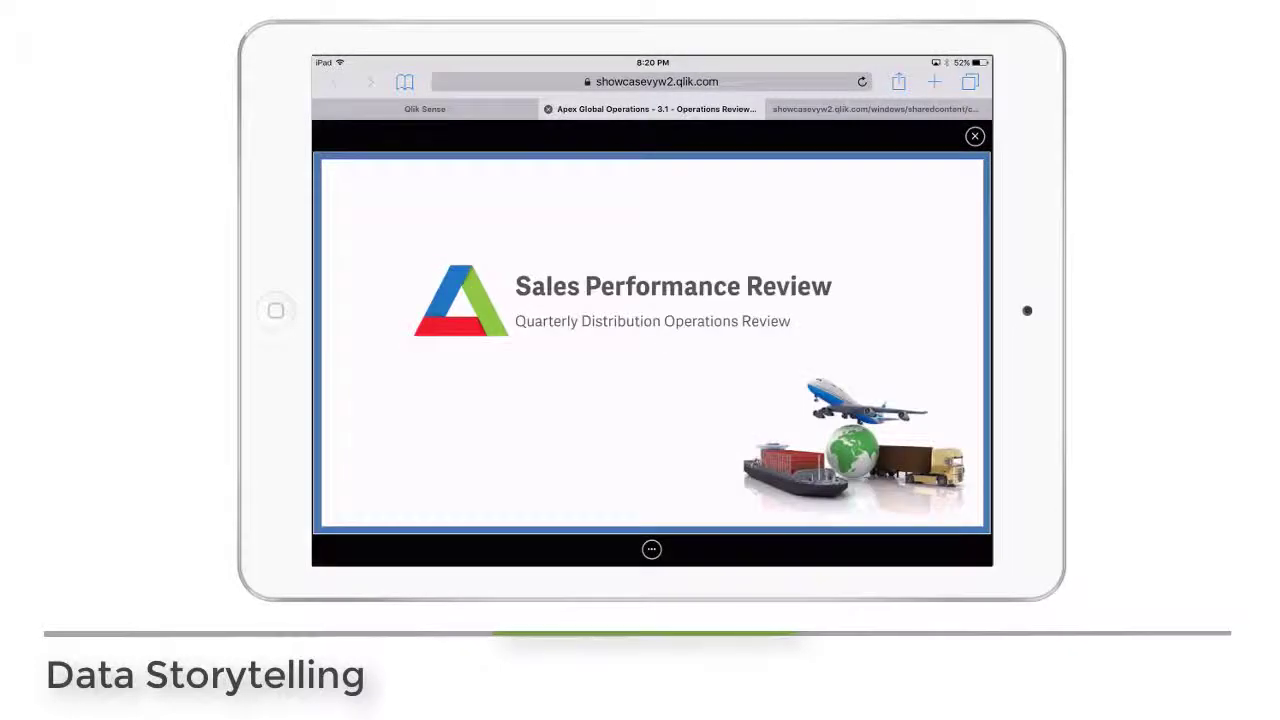
pyautogui.moveTo(790, 343); pyautogui.dragTo(519, 343)
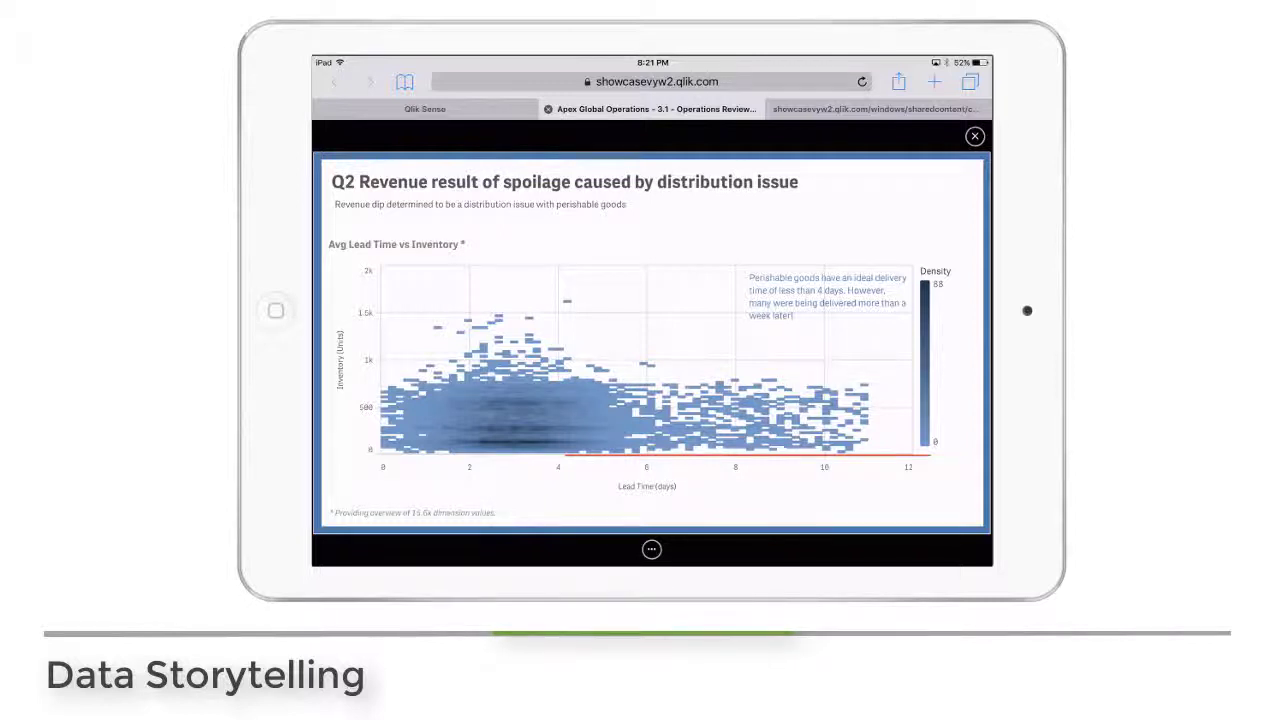
# - Go to the source sheet of the story's Avg Lead Time vs Inventory chart, clear its Product Group selection and return to the story
pyautogui.click(590, 420)
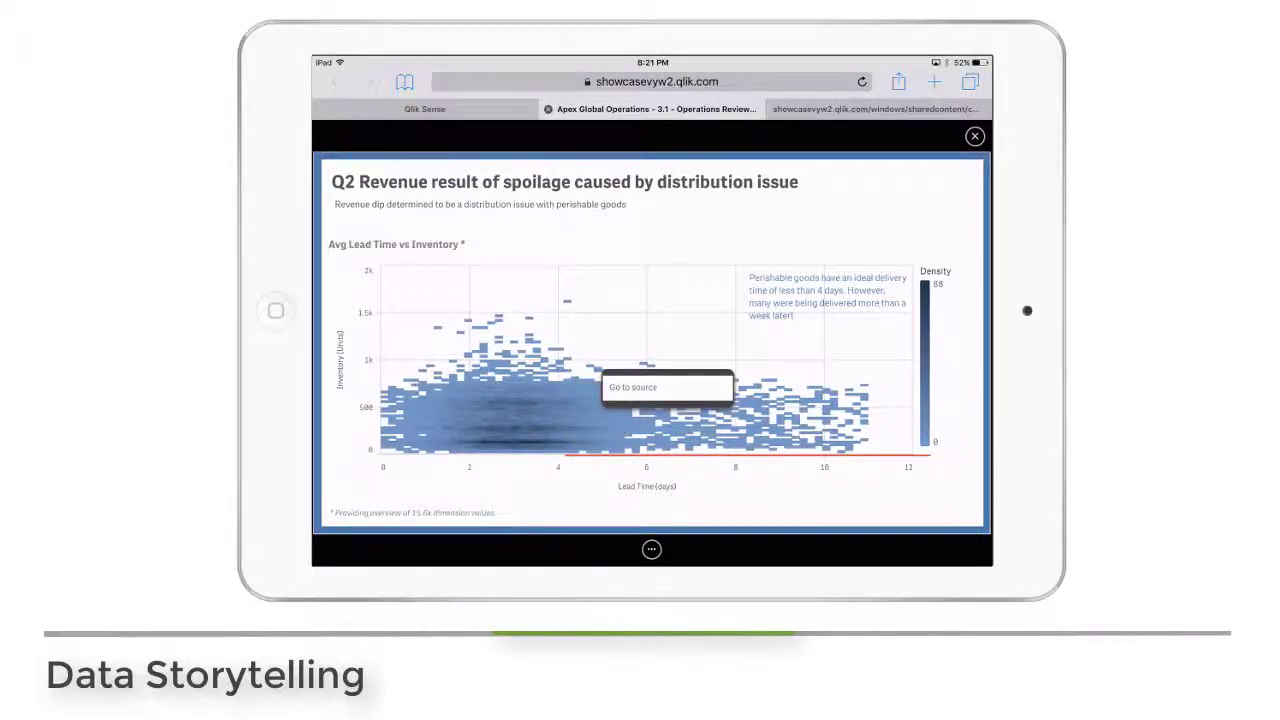
pyautogui.click(633, 387)
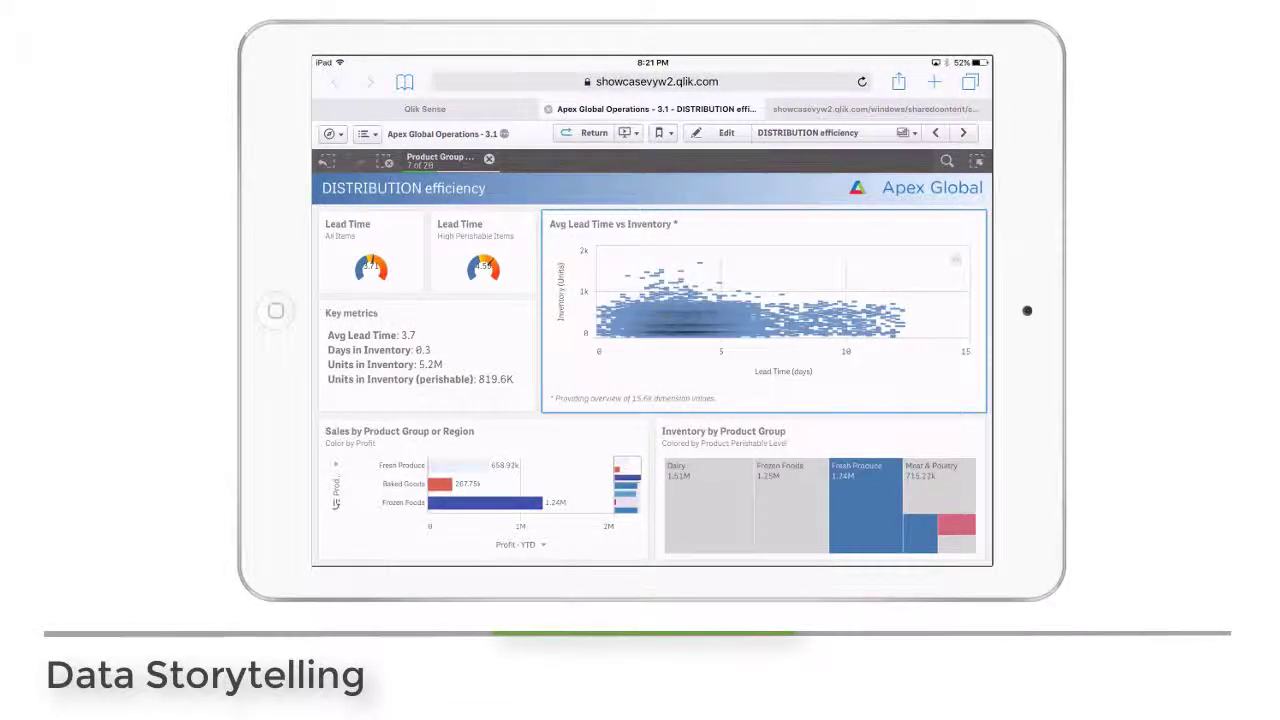
pyautogui.click(489, 158)
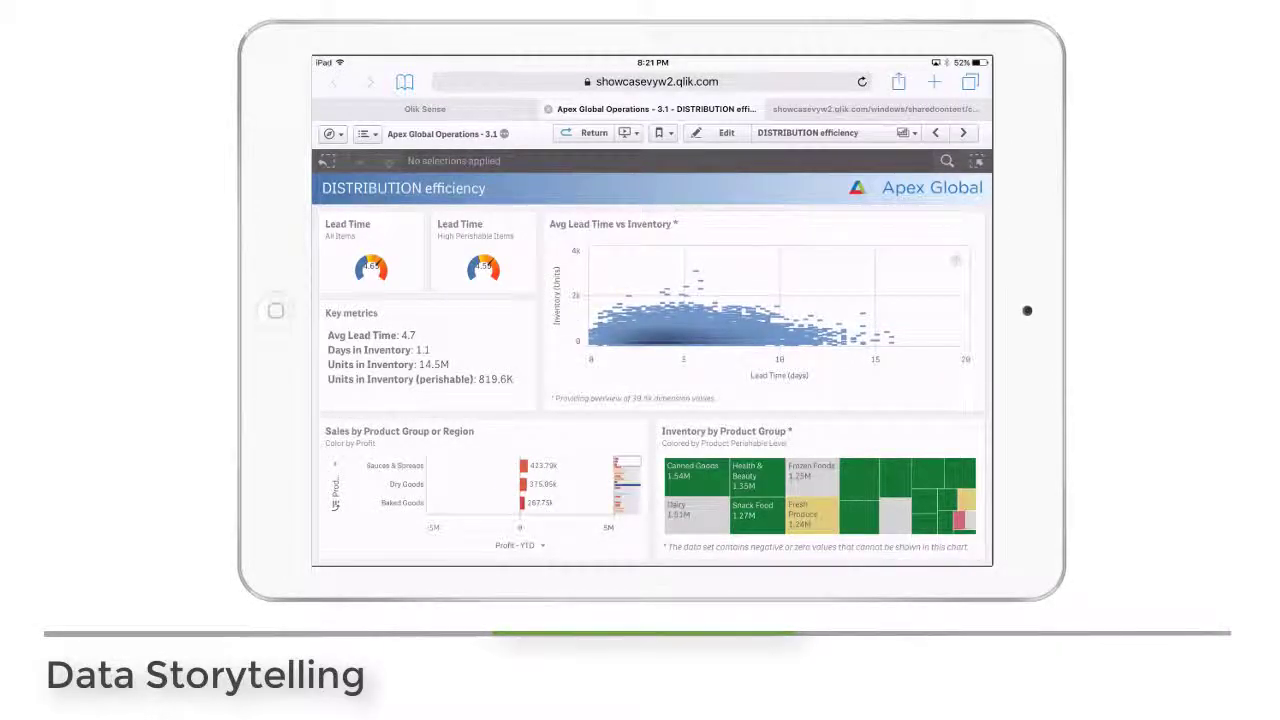
pyautogui.click(585, 132)
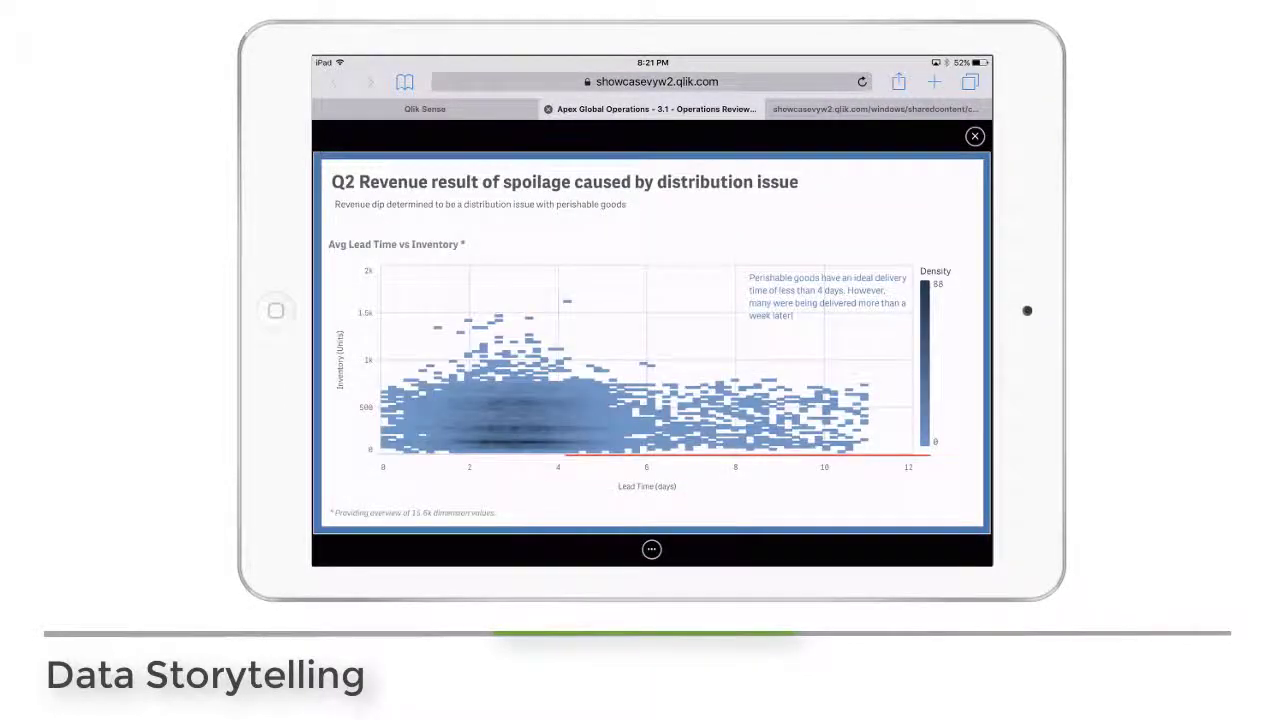
pyautogui.moveTo(820, 345); pyautogui.dragTo(504, 345)
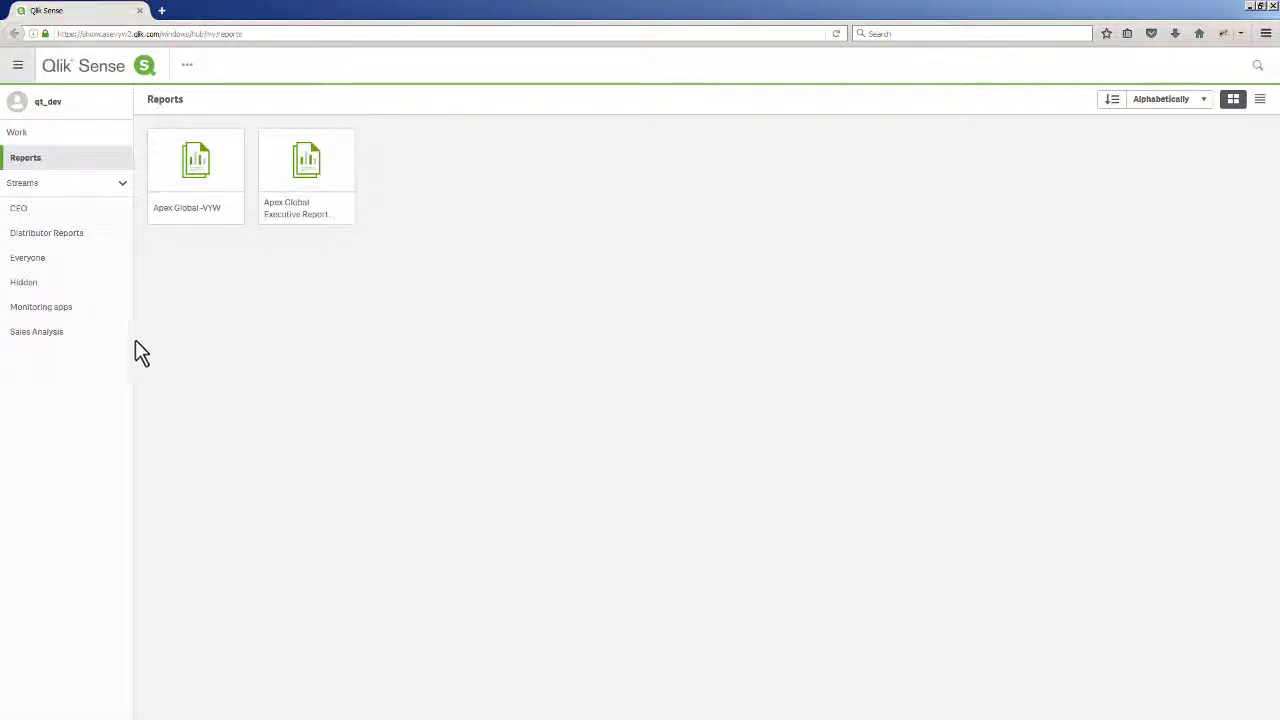
# - Open Apex Global Operations - 3.1 from the Sales Analysis stream and go from its Executive Dashboard to the PROFIT LOSS analysis sheet
pyautogui.click(72, 336)
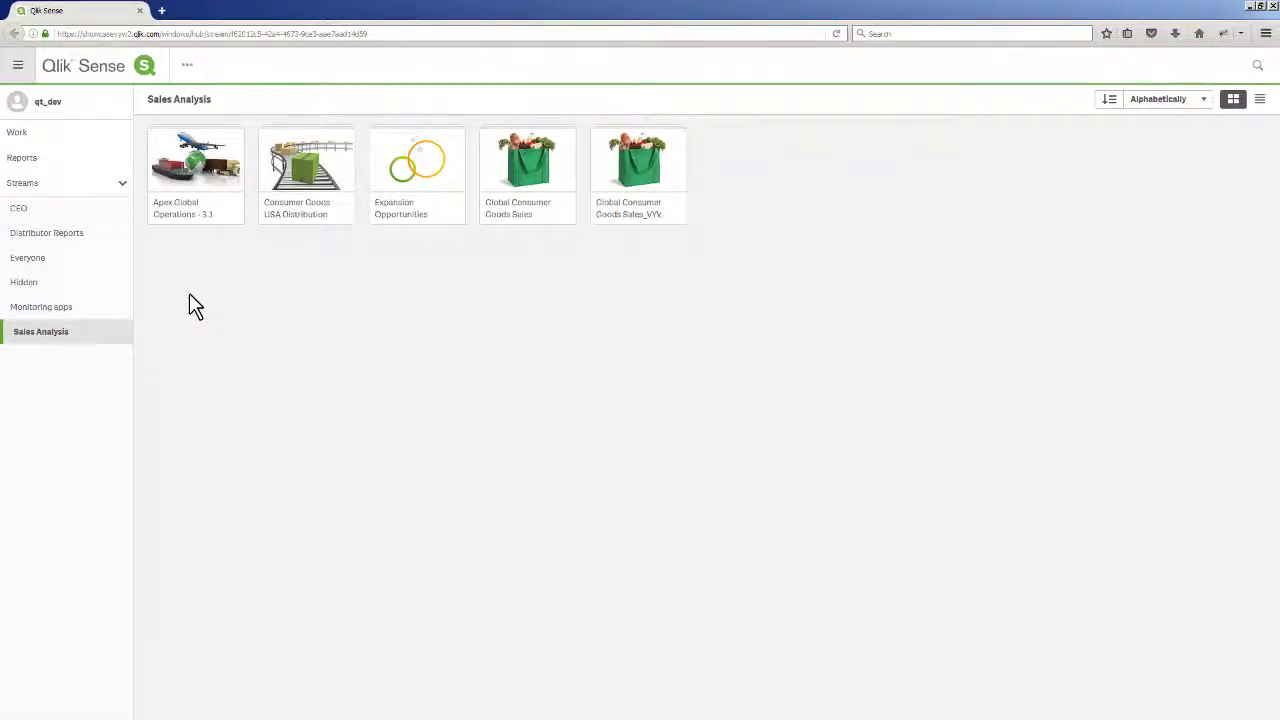
pyautogui.click(201, 191)
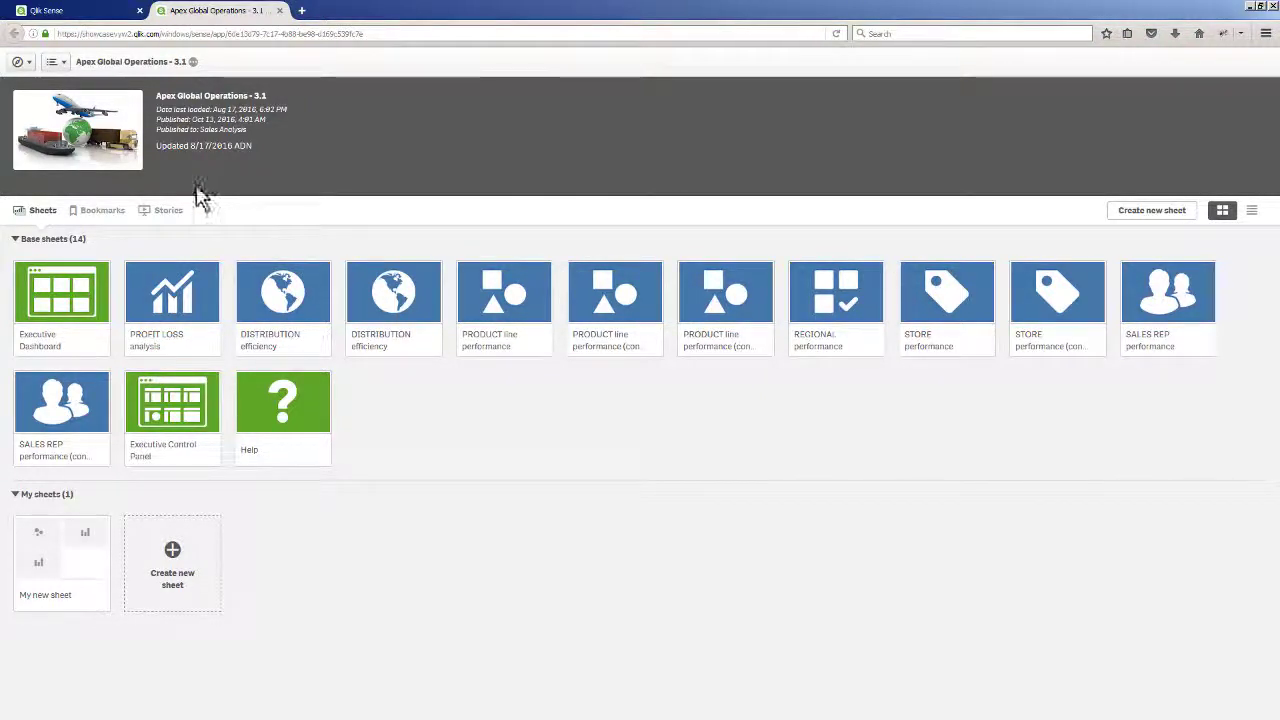
pyautogui.click(88, 296)
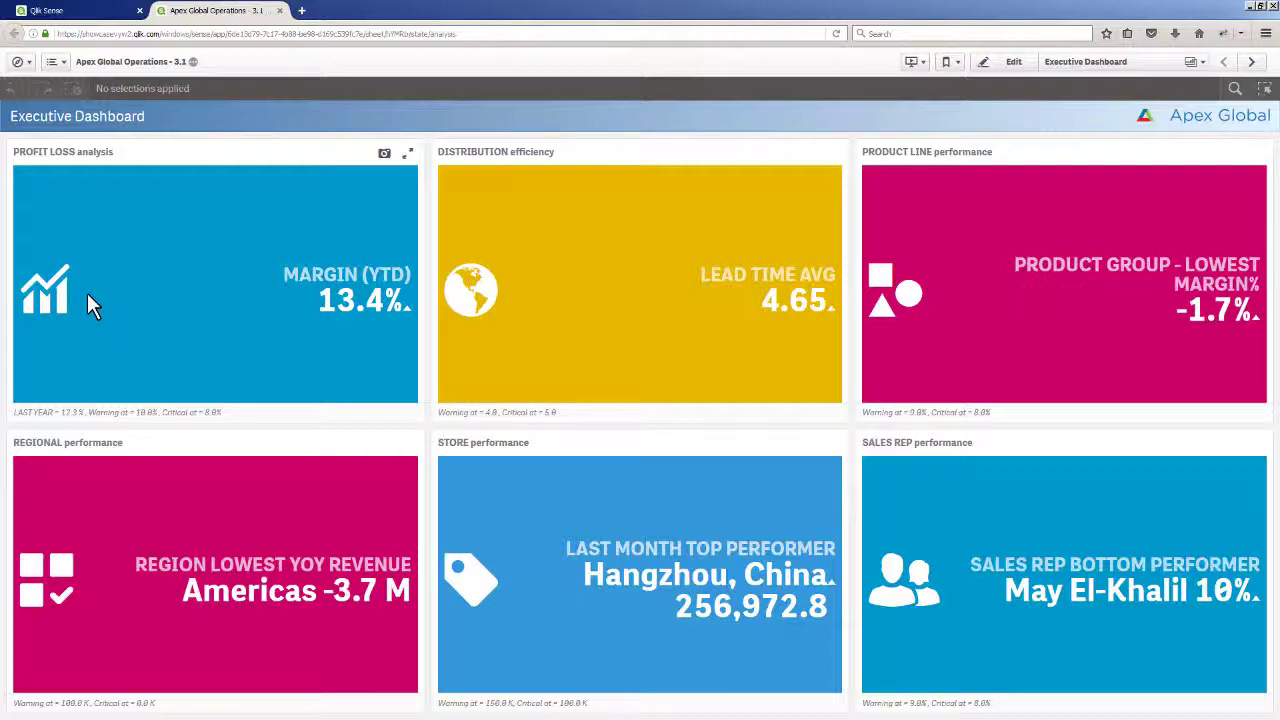
pyautogui.click(1063, 70)
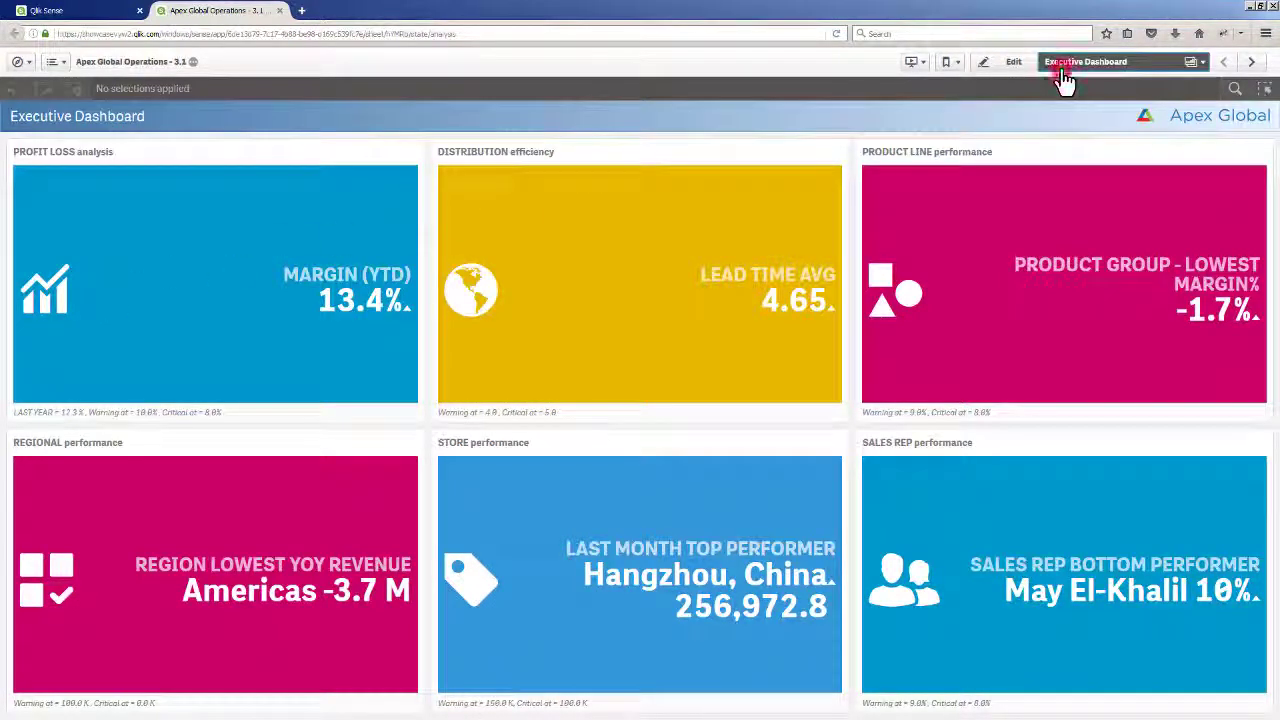
pyautogui.click(587, 205)
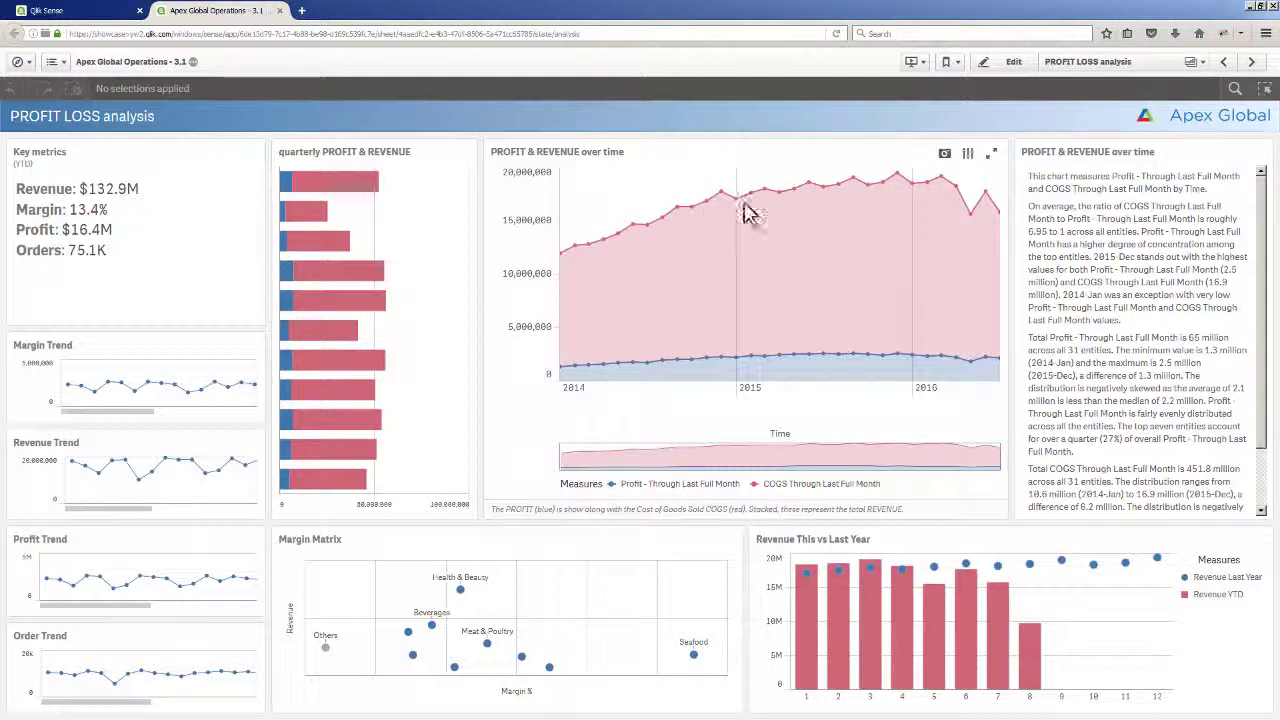
# - Search the app for "Scatte" and open the DISTRIBUTION efficiency sheet through the Avg Lead Time vs Inventory chart
pyautogui.click(1235, 91)
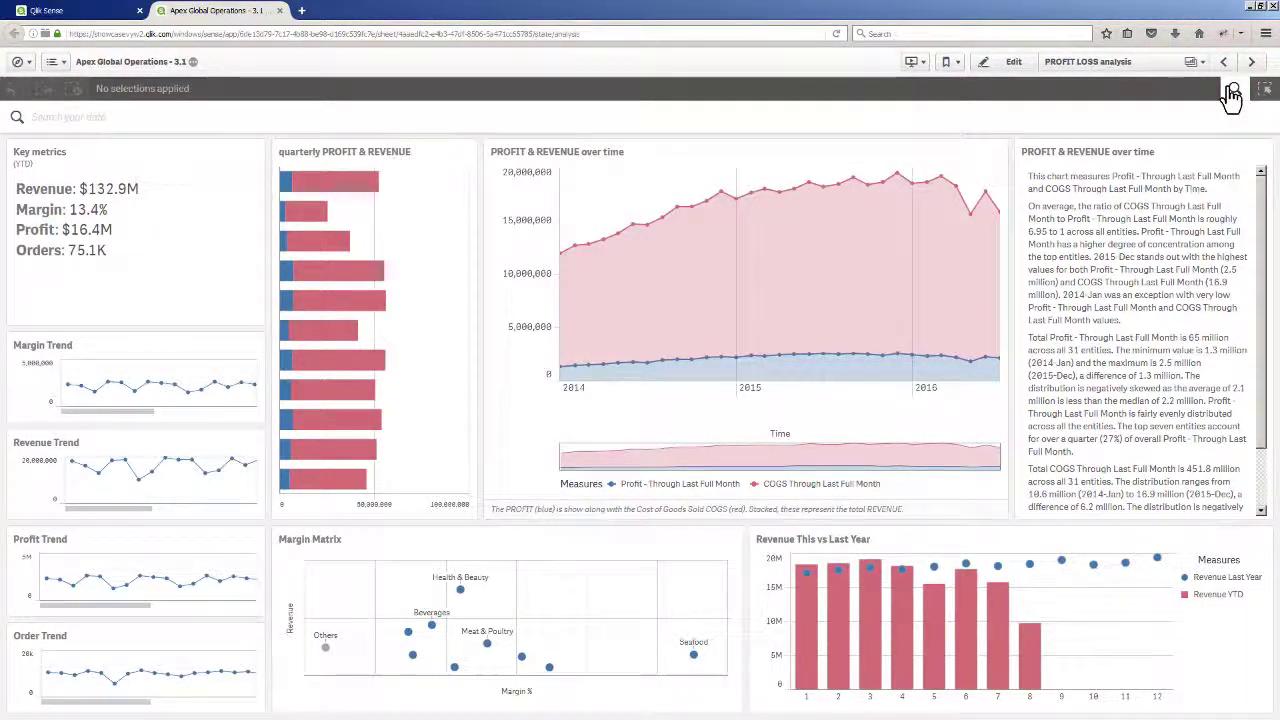
pyautogui.write('Scat')
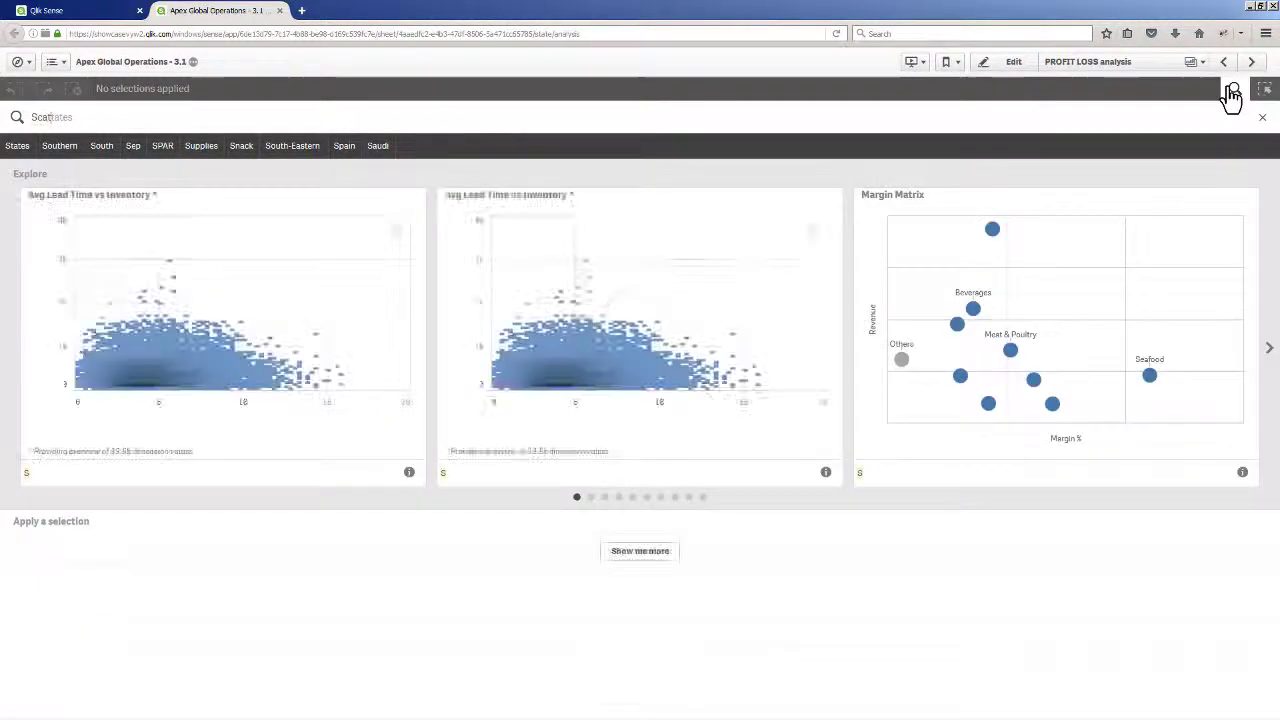
pyautogui.write('te')
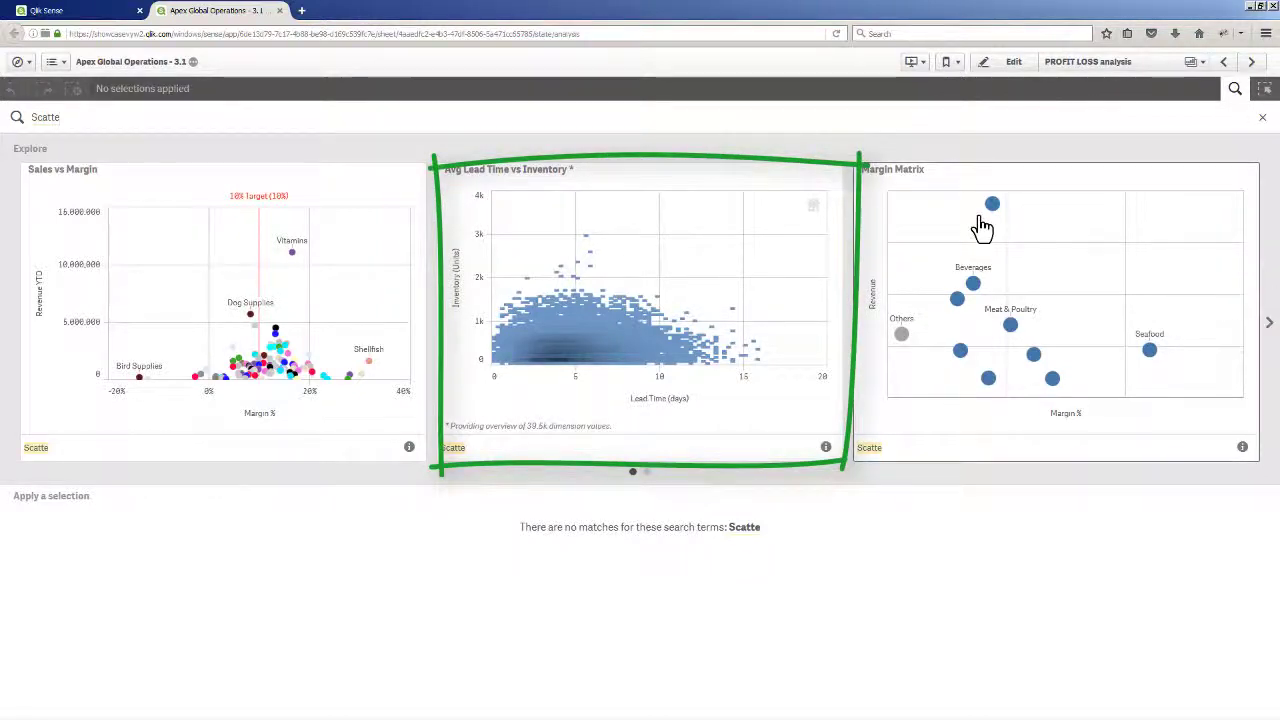
pyautogui.click(819, 240)
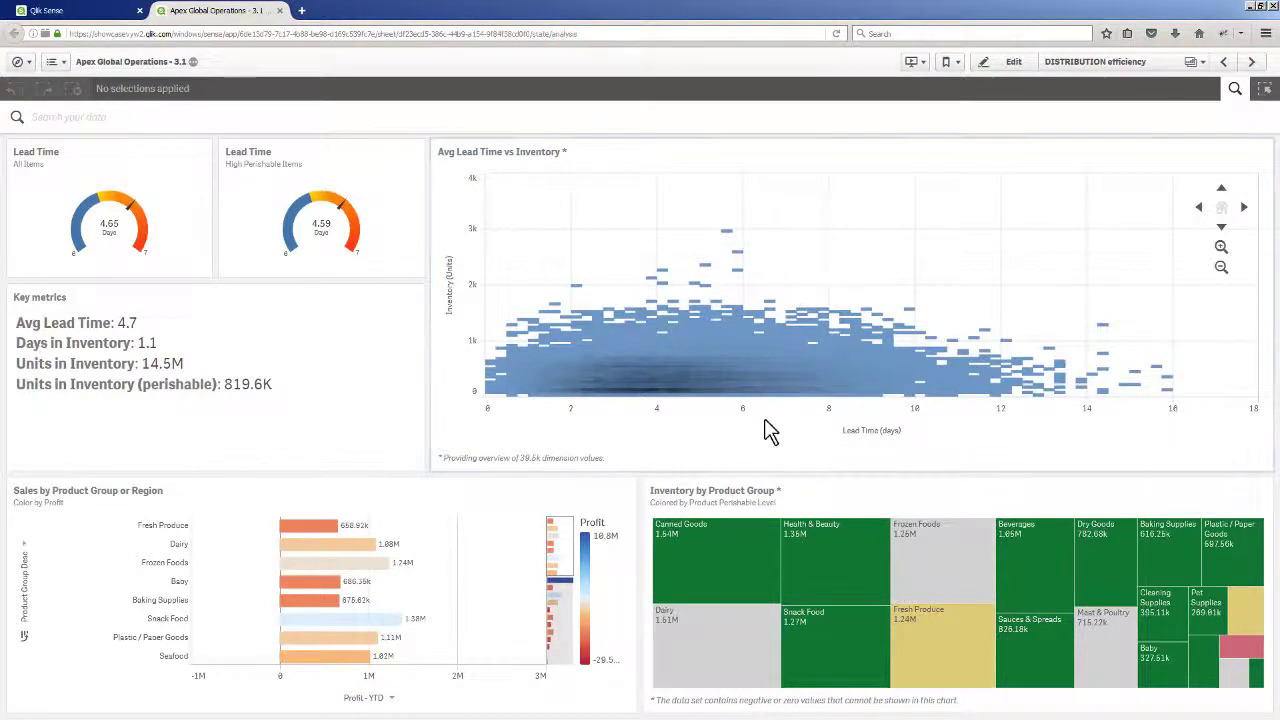
pyautogui.click(736, 582)
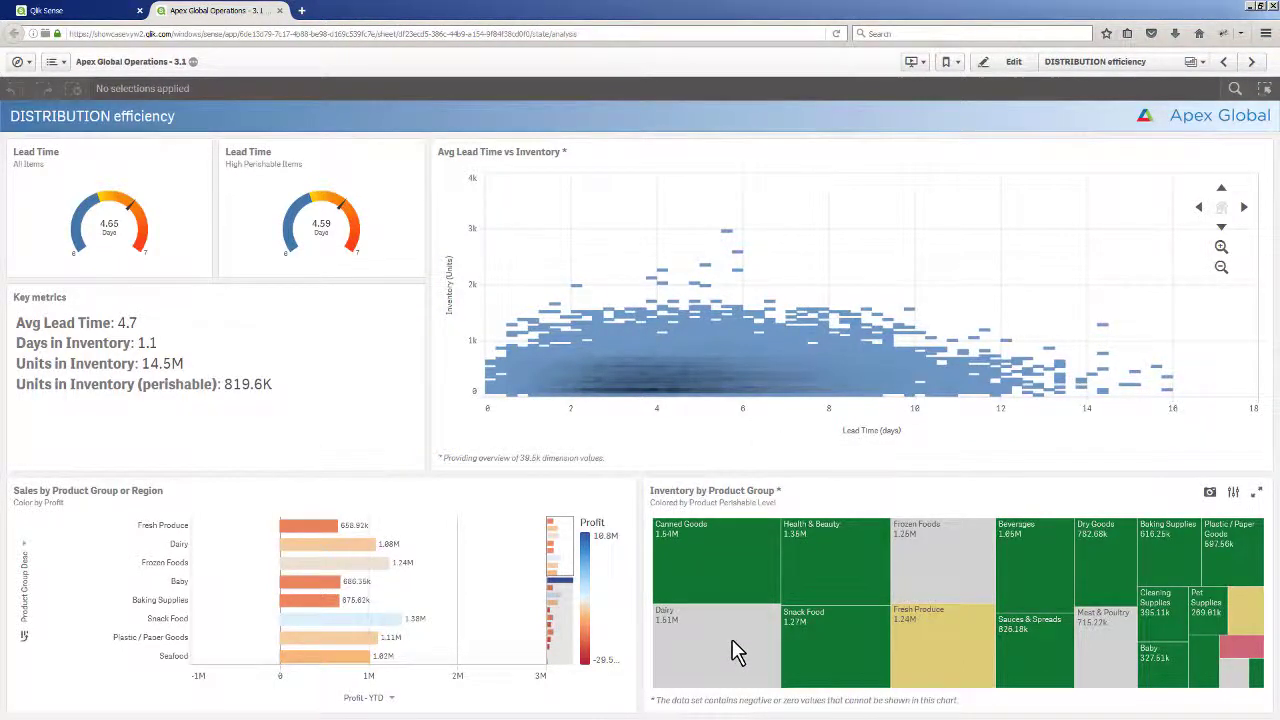
# - Find the Perishable Level dimension with the search "Peris" and filter the sheet to its High and Medium values
pyautogui.moveTo(732, 640)
pyautogui.click(1265, 90)
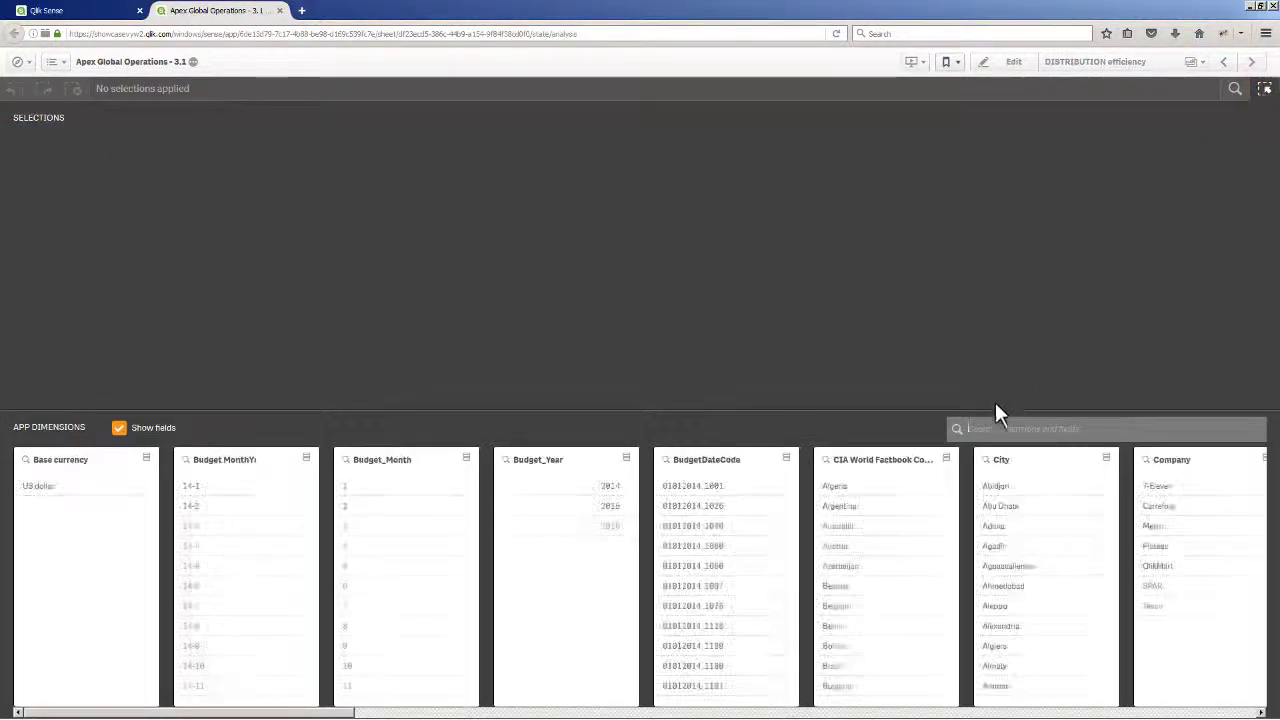
pyautogui.click(988, 430)
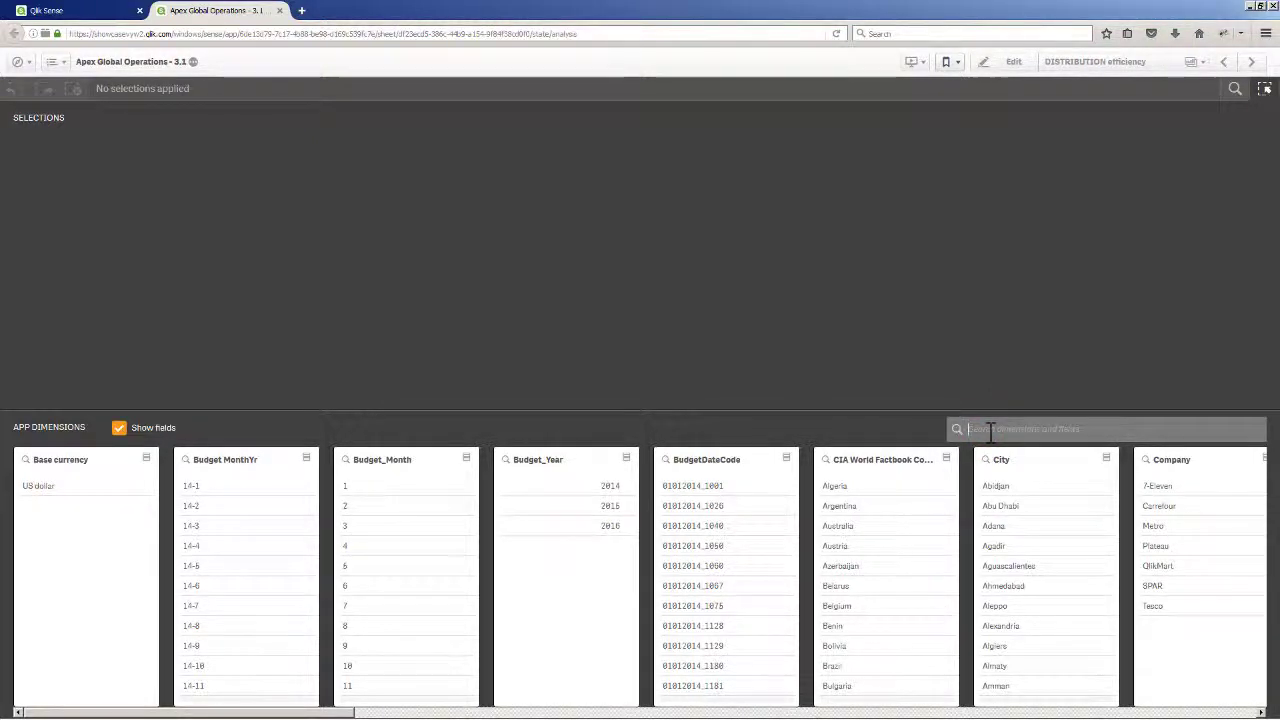
pyautogui.write('Peris')
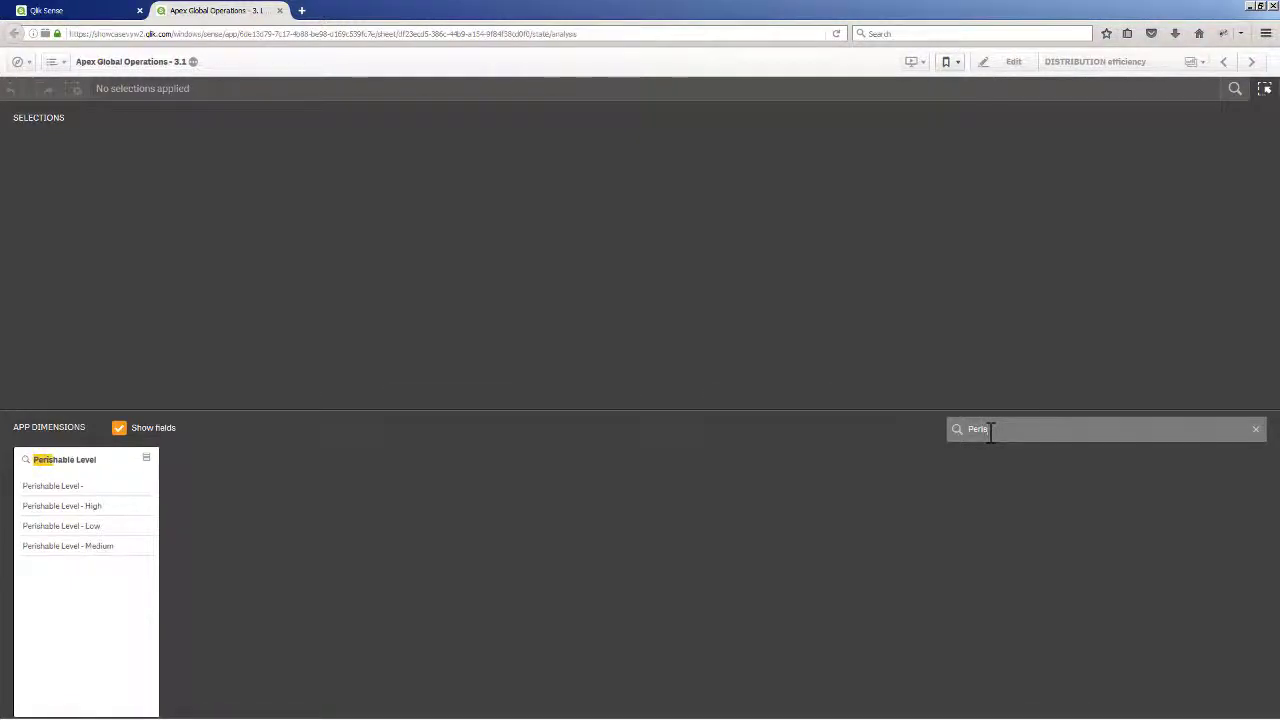
pyautogui.click(80, 506)
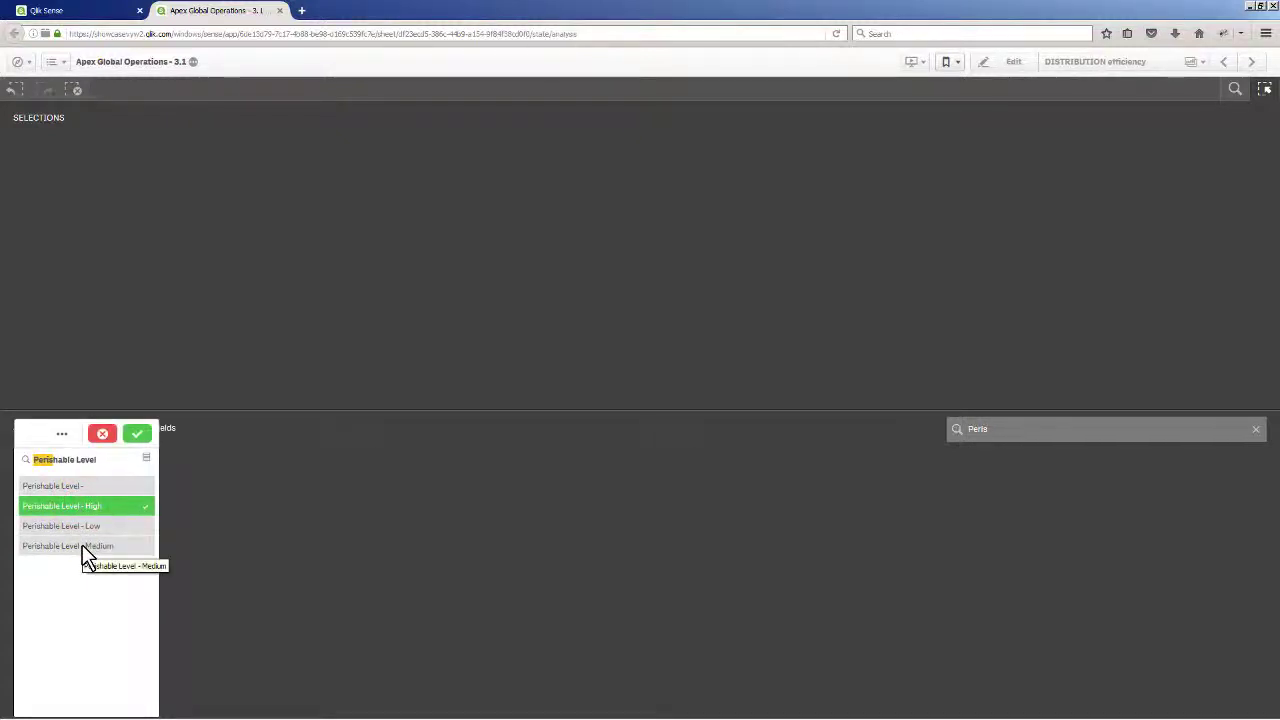
pyautogui.click(82, 546)
pyautogui.click(133, 440)
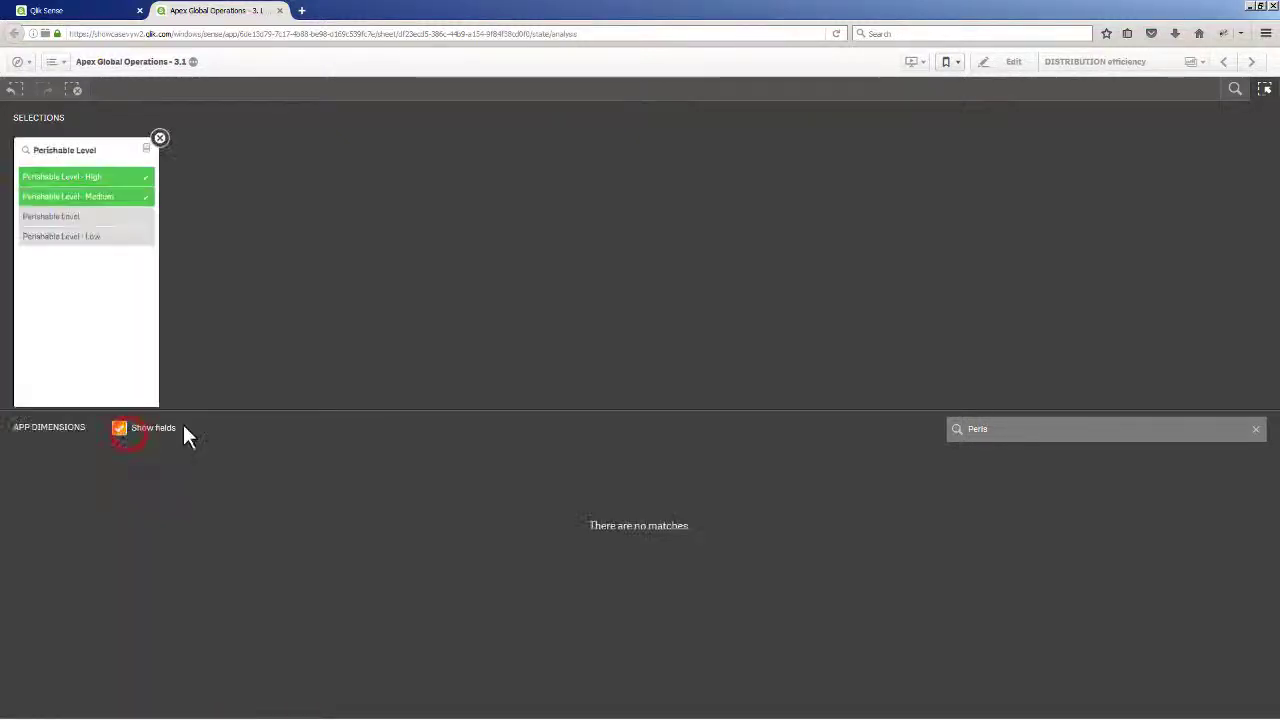
pyautogui.click(1265, 90)
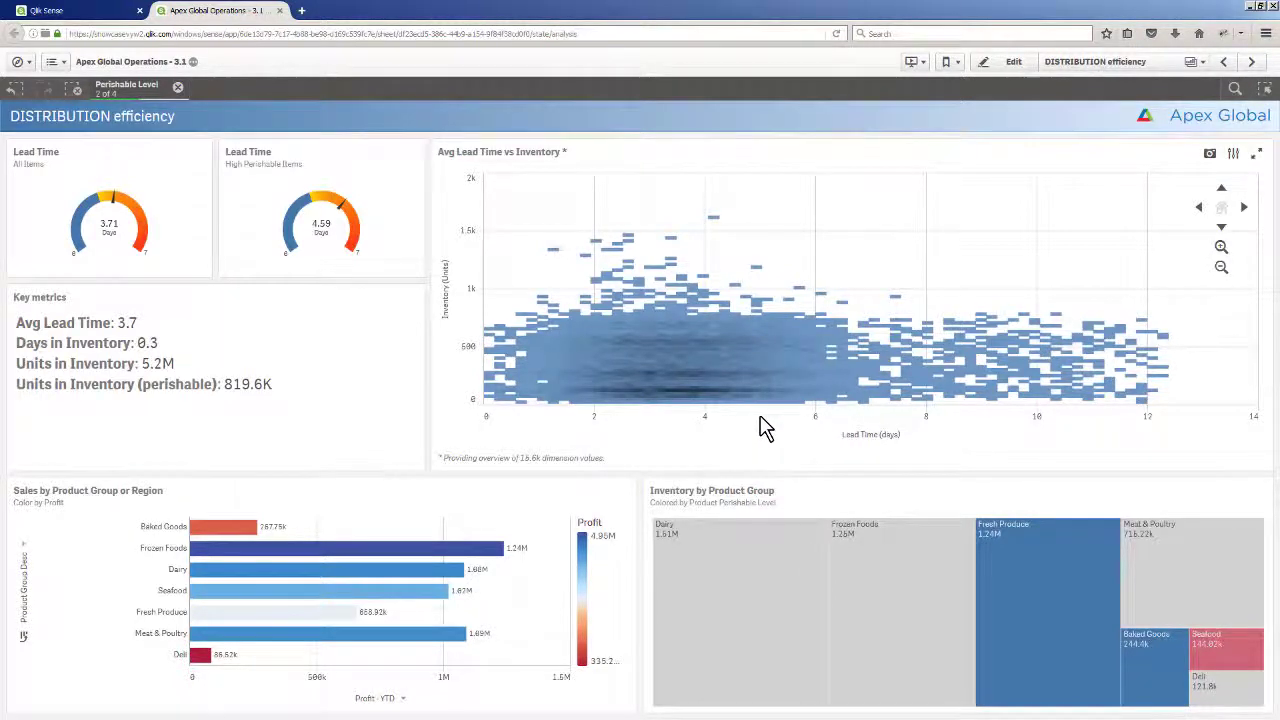
# - Limit the Avg Lead Time vs Inventory chart to lead times of about 5.2 to 12.5 days and bookmark the selections as "Perishable - Long Delivery"
pyautogui.moveTo(772, 414); pyautogui.dragTo(1175, 427)
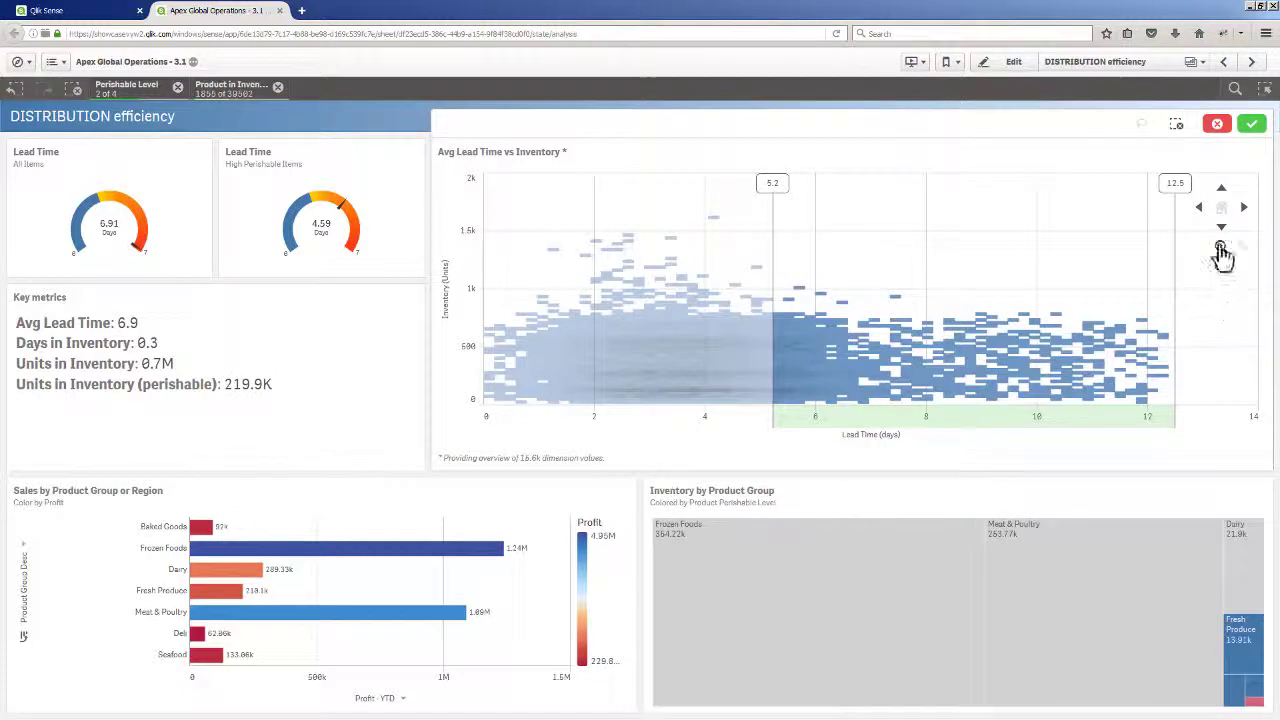
pyautogui.click(1251, 125)
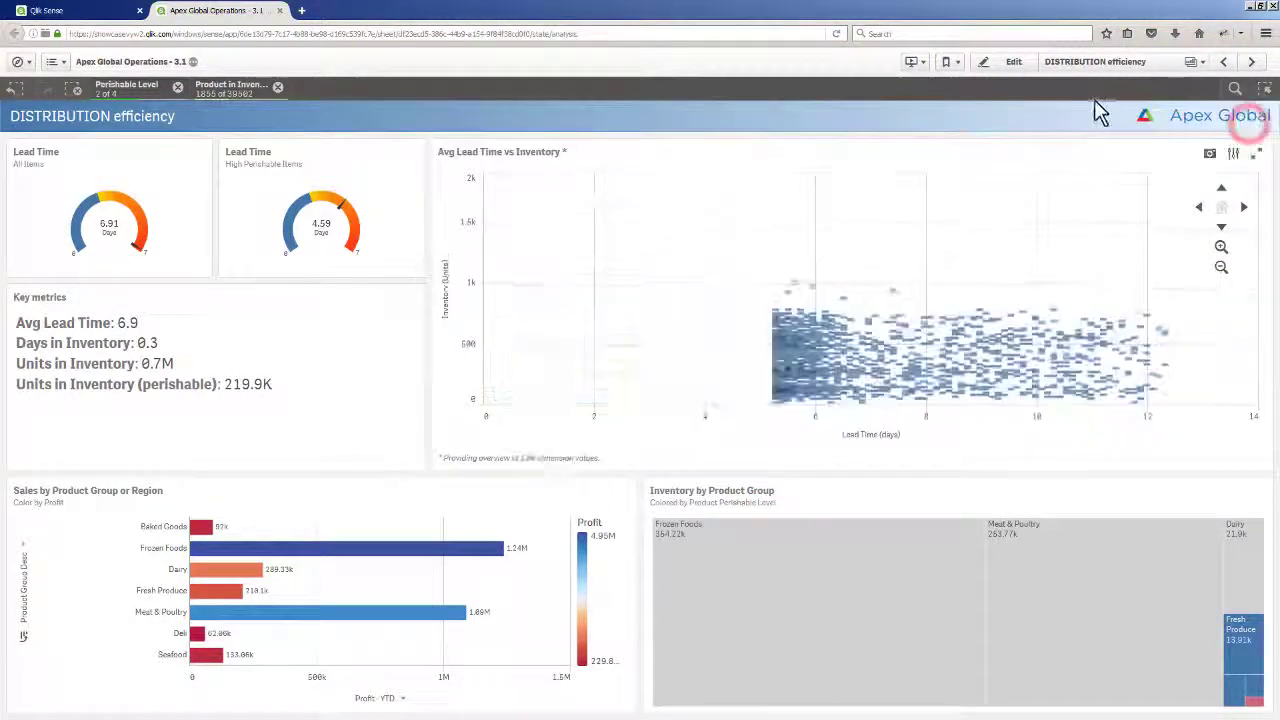
pyautogui.click(945, 61)
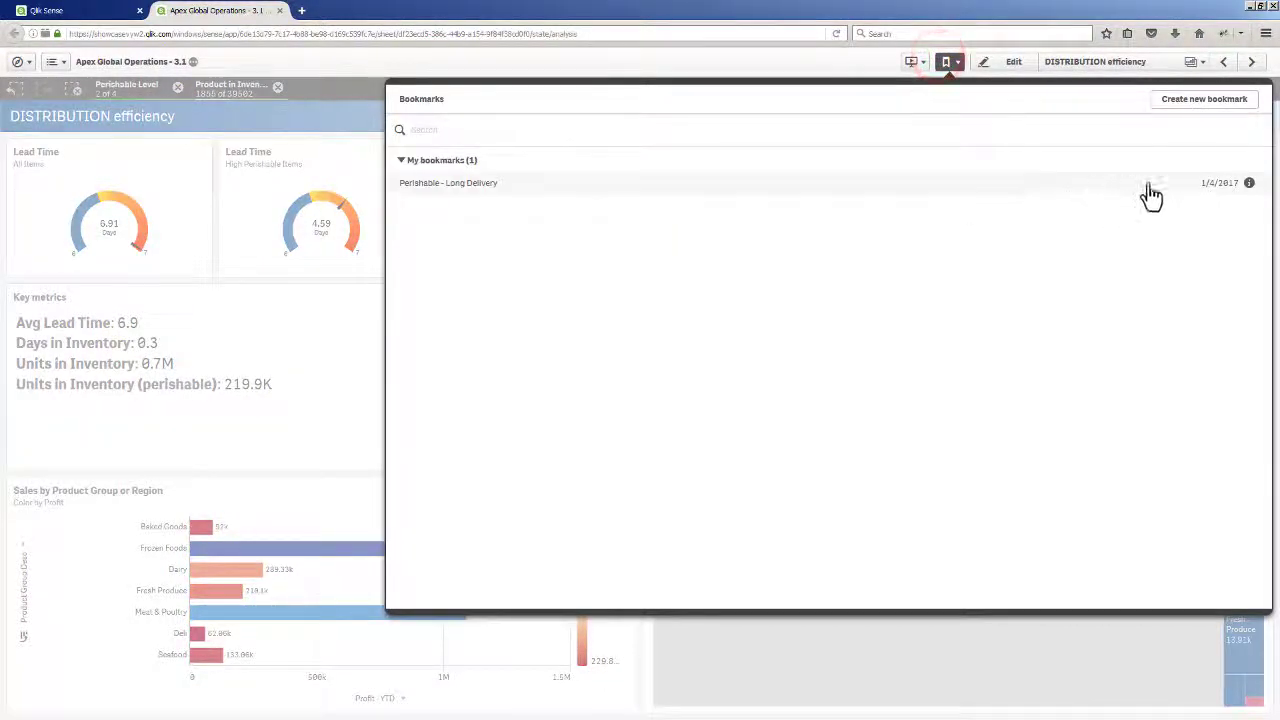
pyautogui.click(1184, 104)
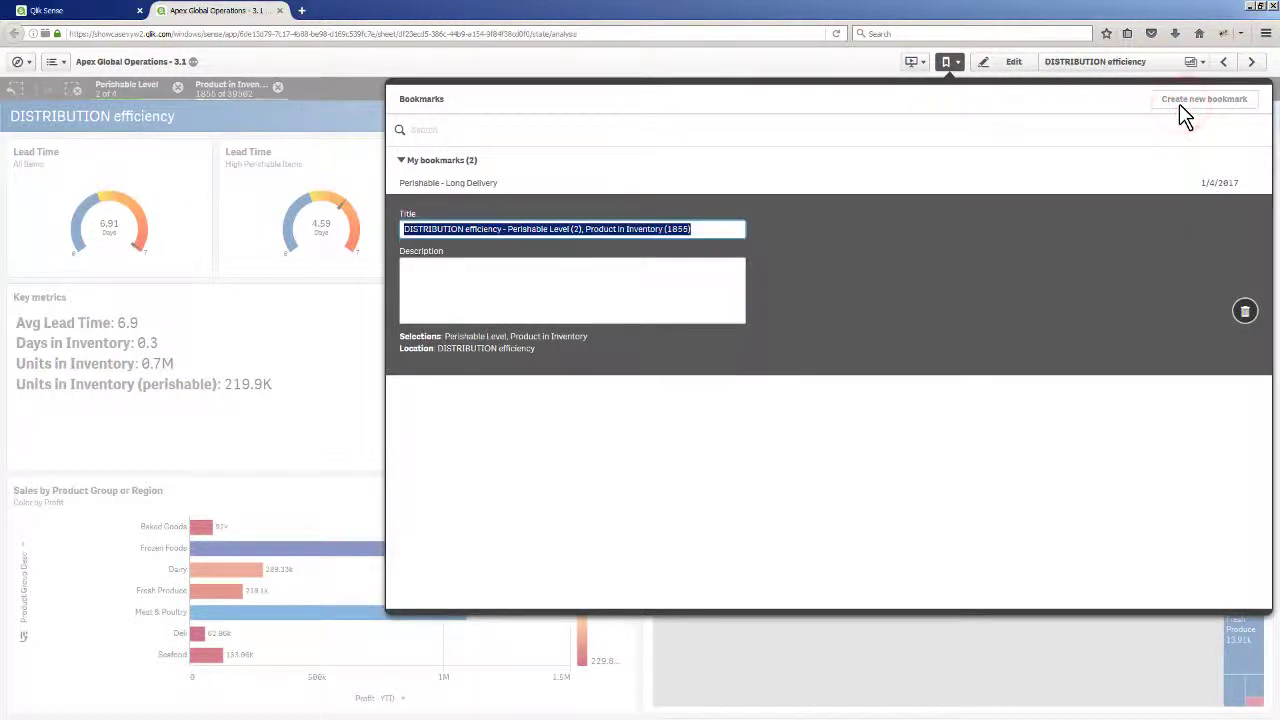
pyautogui.write('Perishable - Long Delivery')
pyautogui.press('Return')
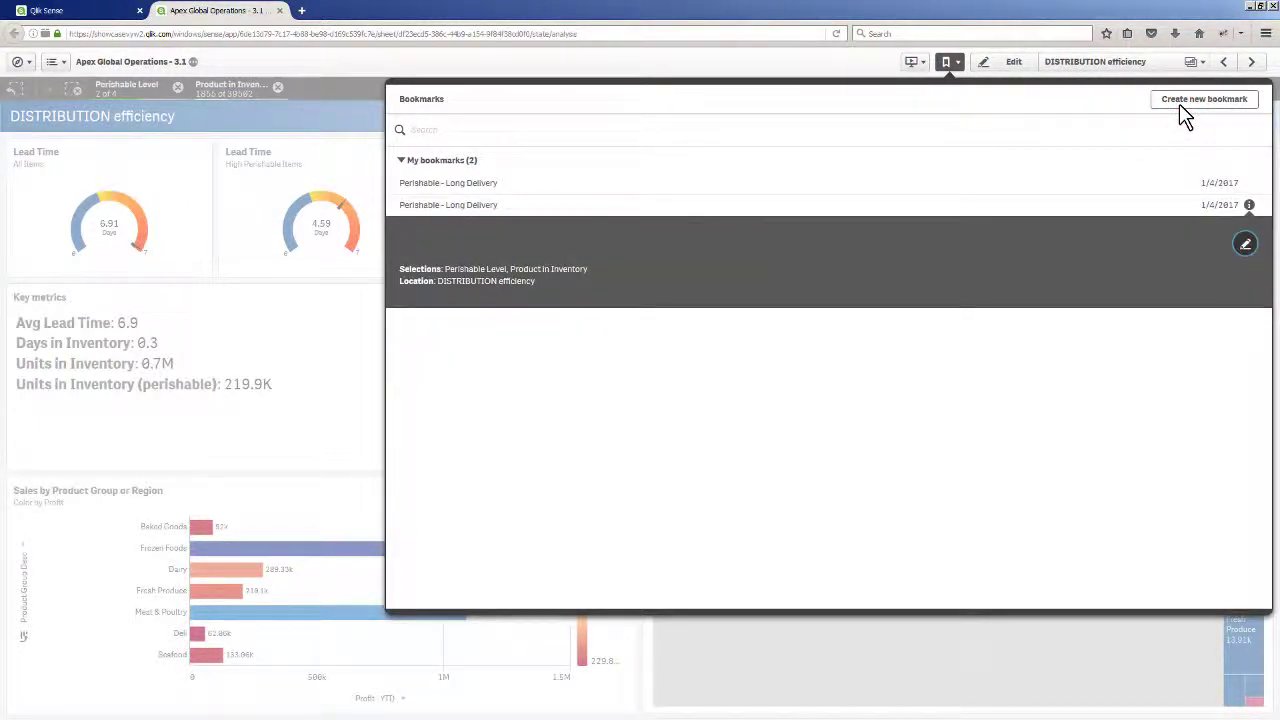
pyautogui.click(946, 64)
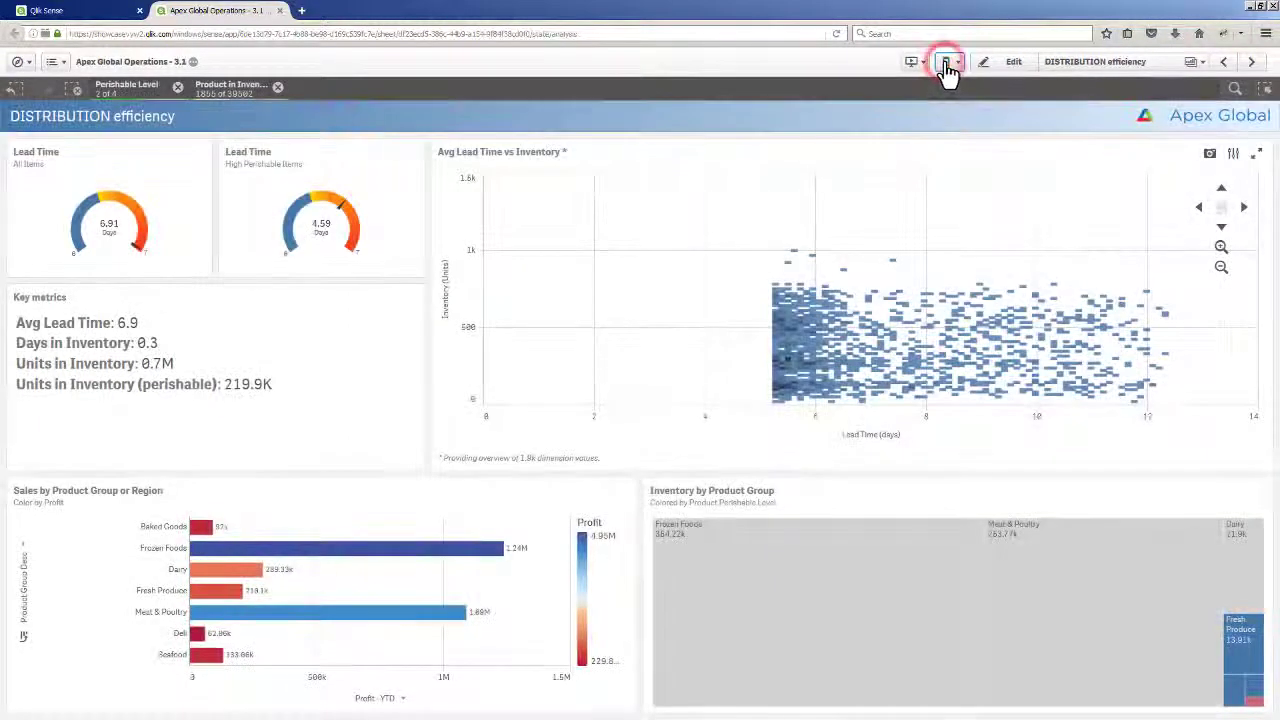
# - Narrow the Avg Lead Time vs Inventory chart further to lead times of about 8 to 12.1 days
pyautogui.moveTo(925, 414); pyautogui.dragTo(1152, 430)
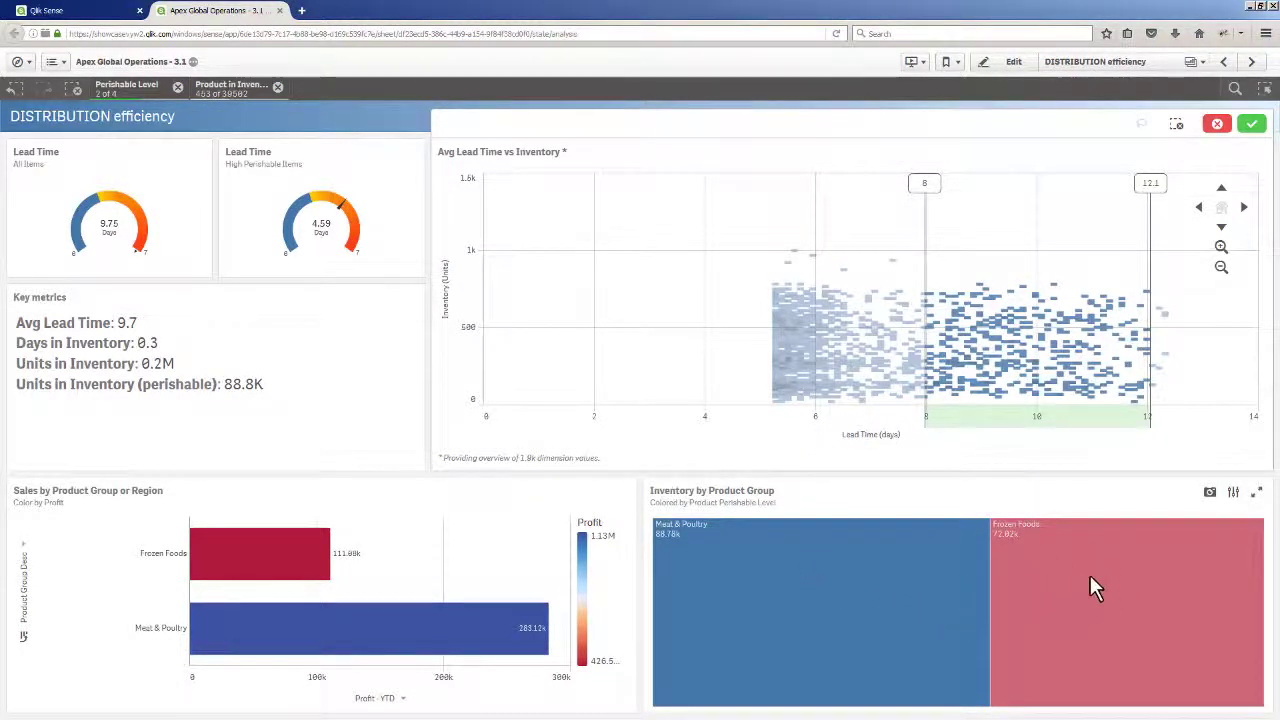
pyautogui.click(1251, 124)
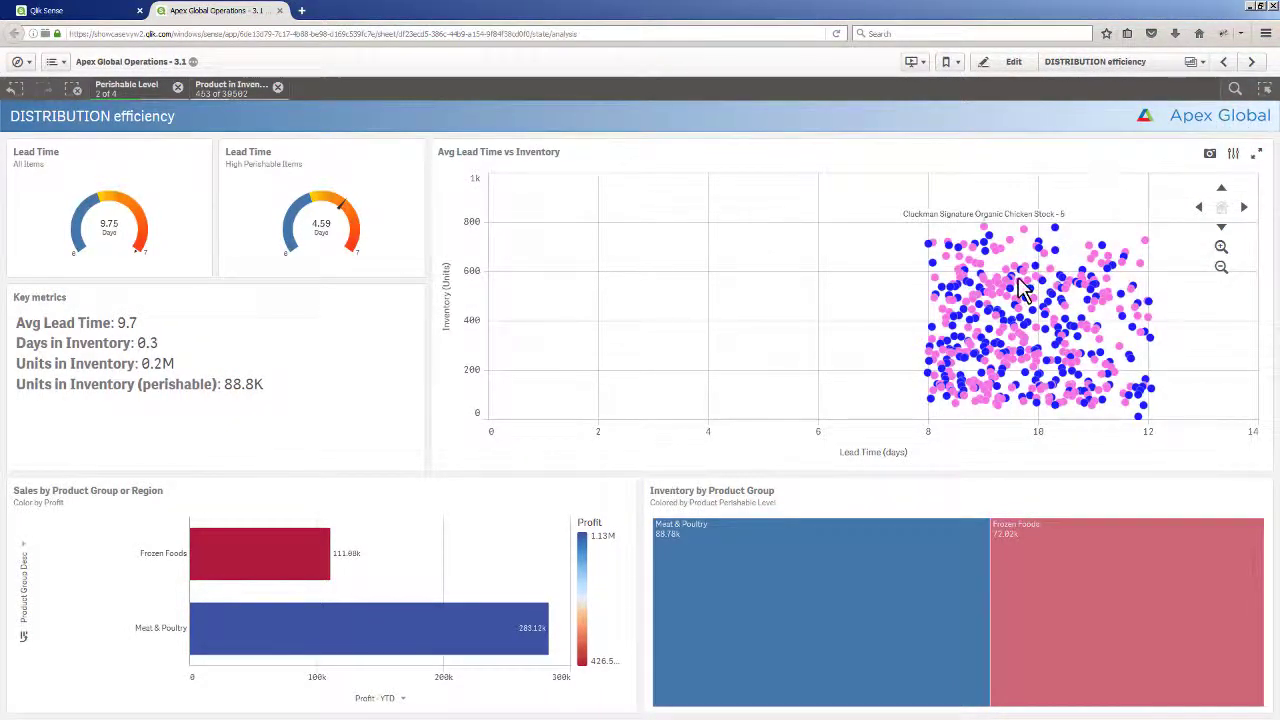
pyautogui.moveTo(1022, 288)
# - Find the Product Description dimension with the search "Des", search its values for "Chicken" and return to the sheet
pyautogui.click(1265, 92)
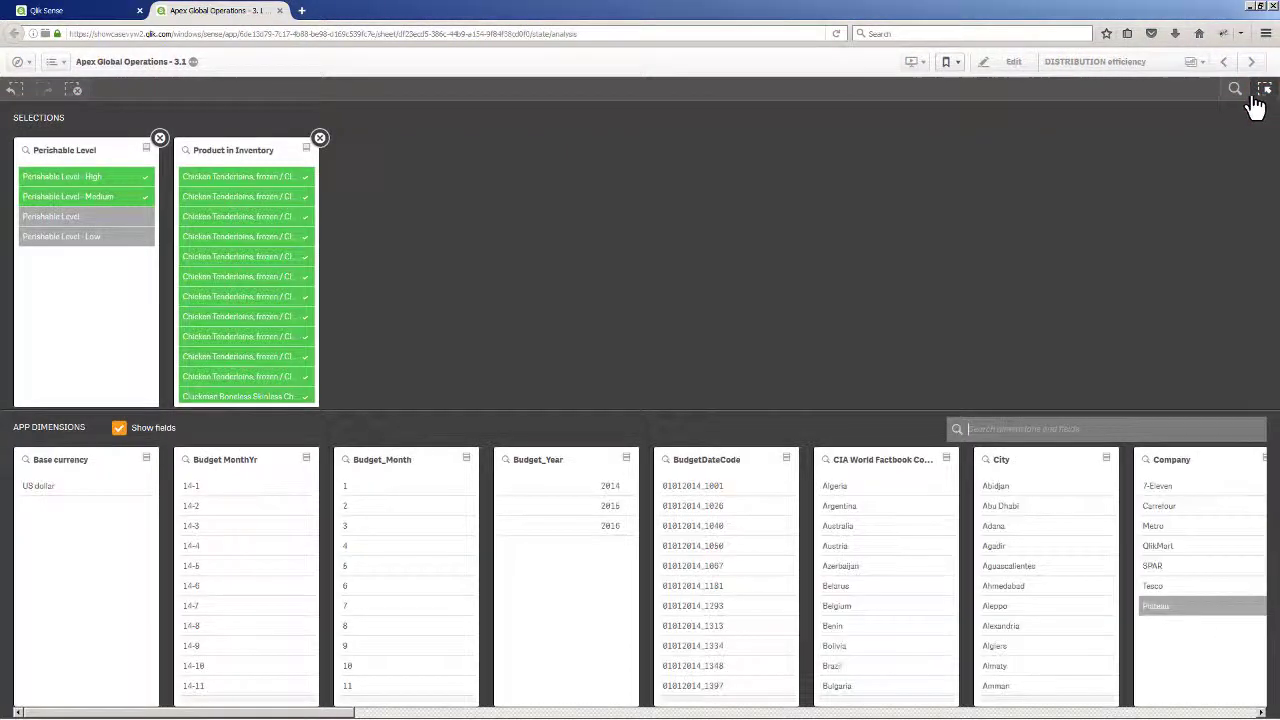
pyautogui.click(1043, 430)
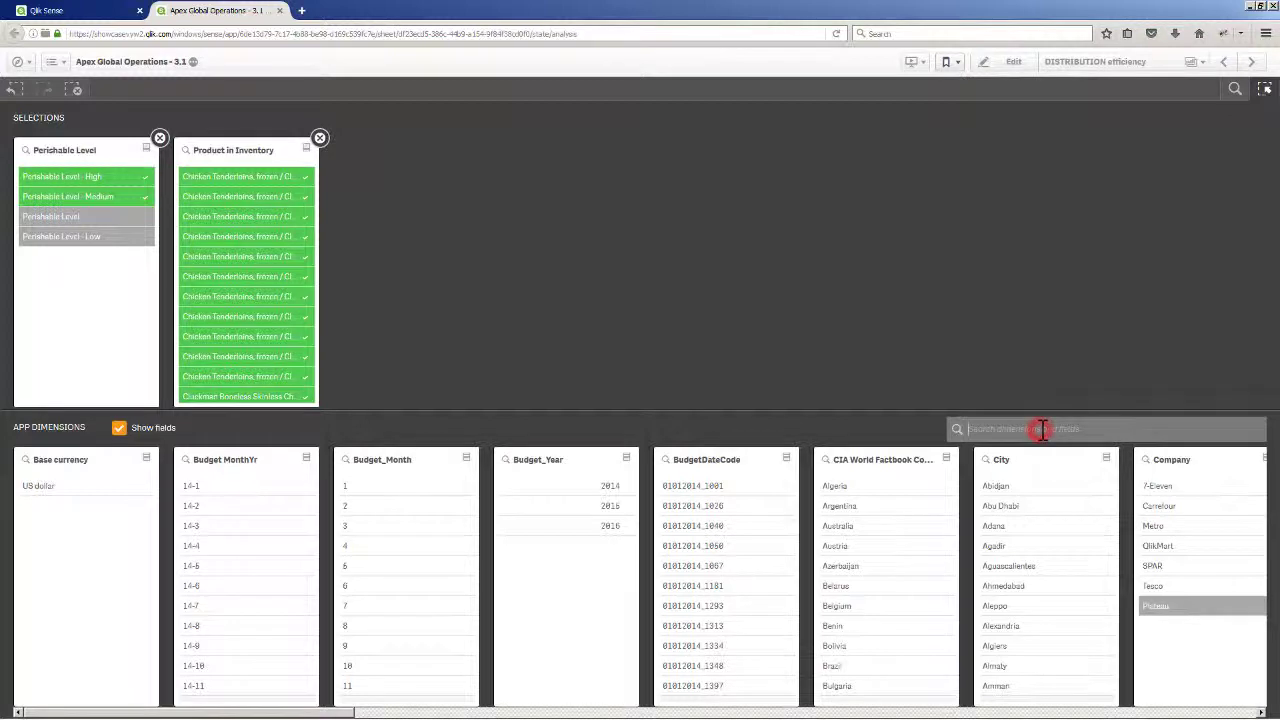
pyautogui.write('Des')
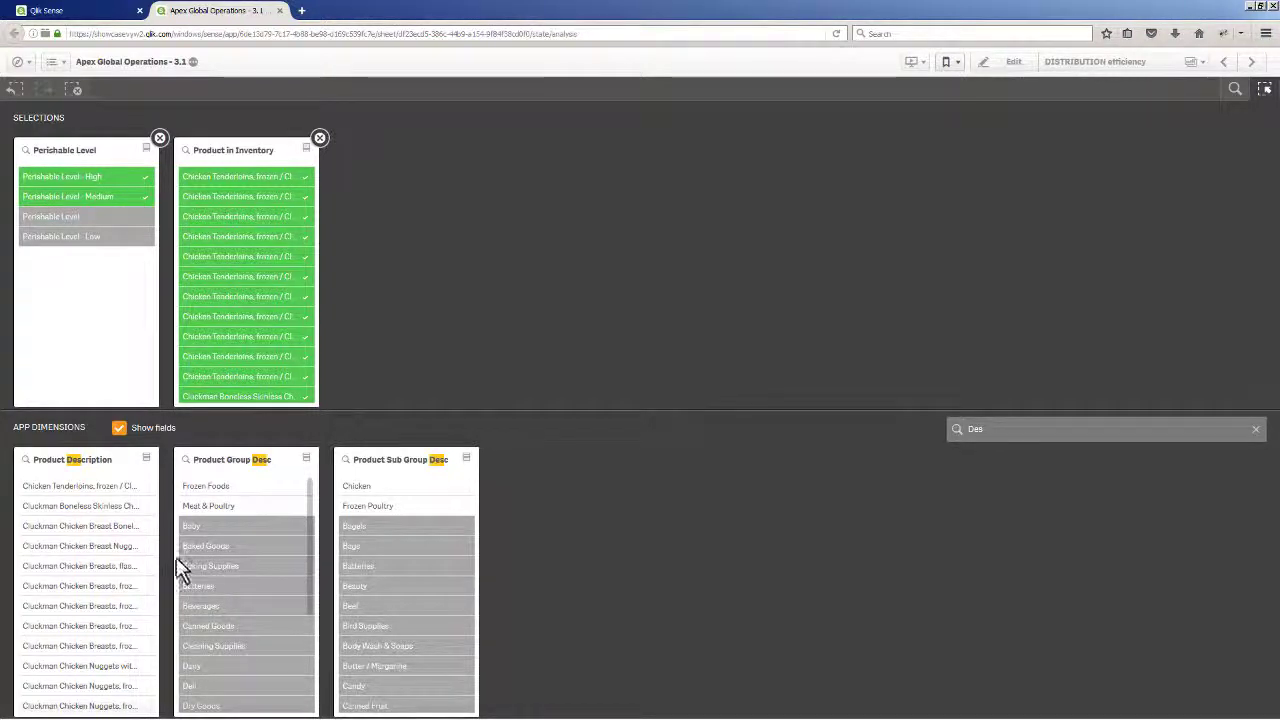
pyautogui.scroll(-5, 100, 552)
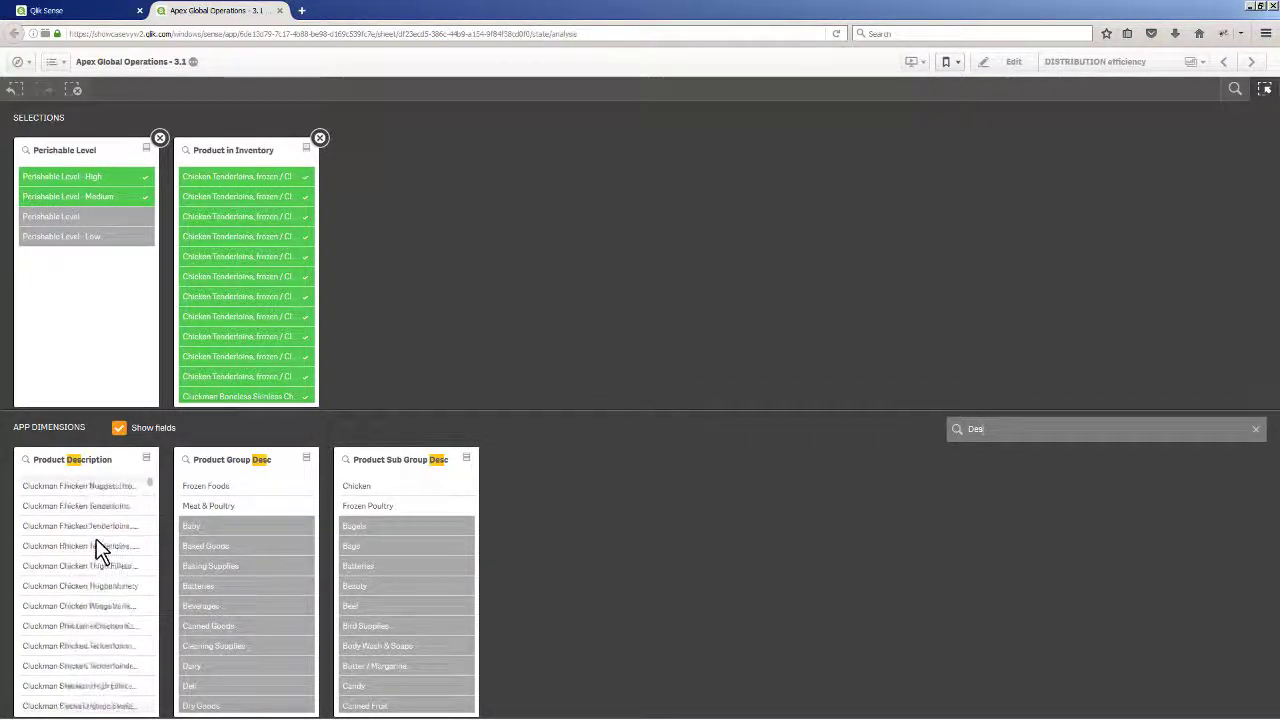
pyautogui.click(25, 459)
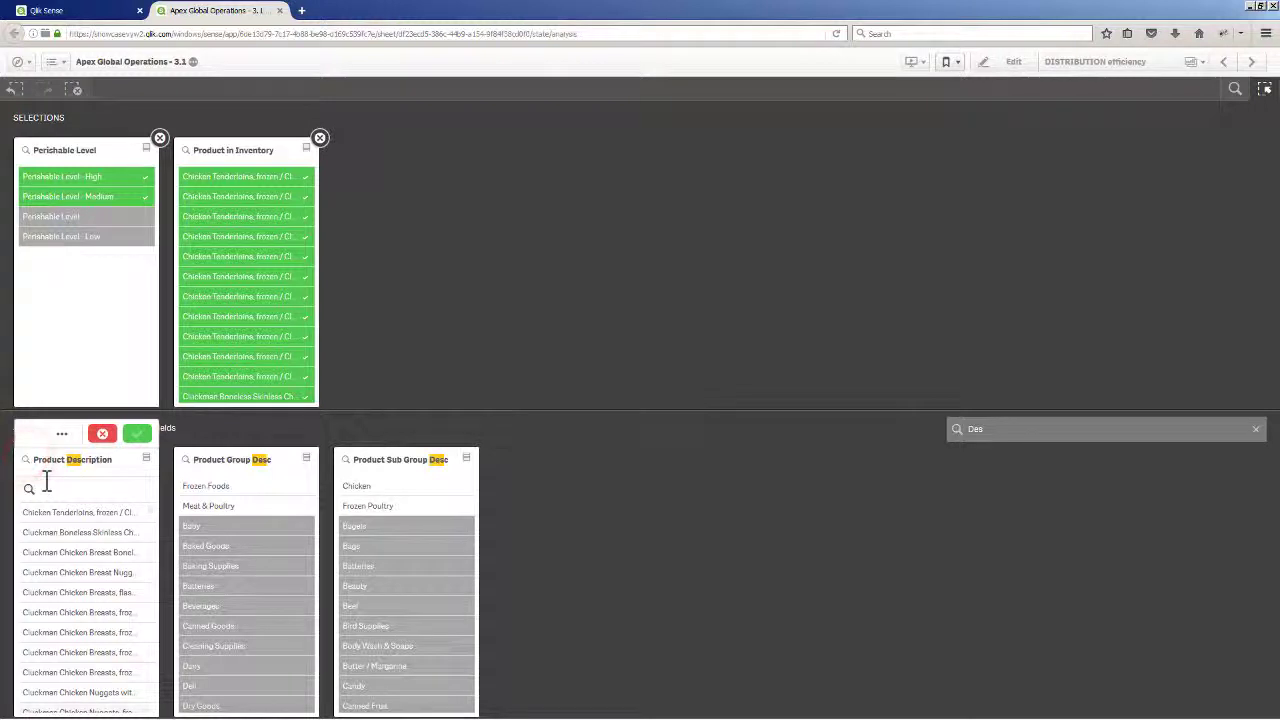
pyautogui.write('chicken')
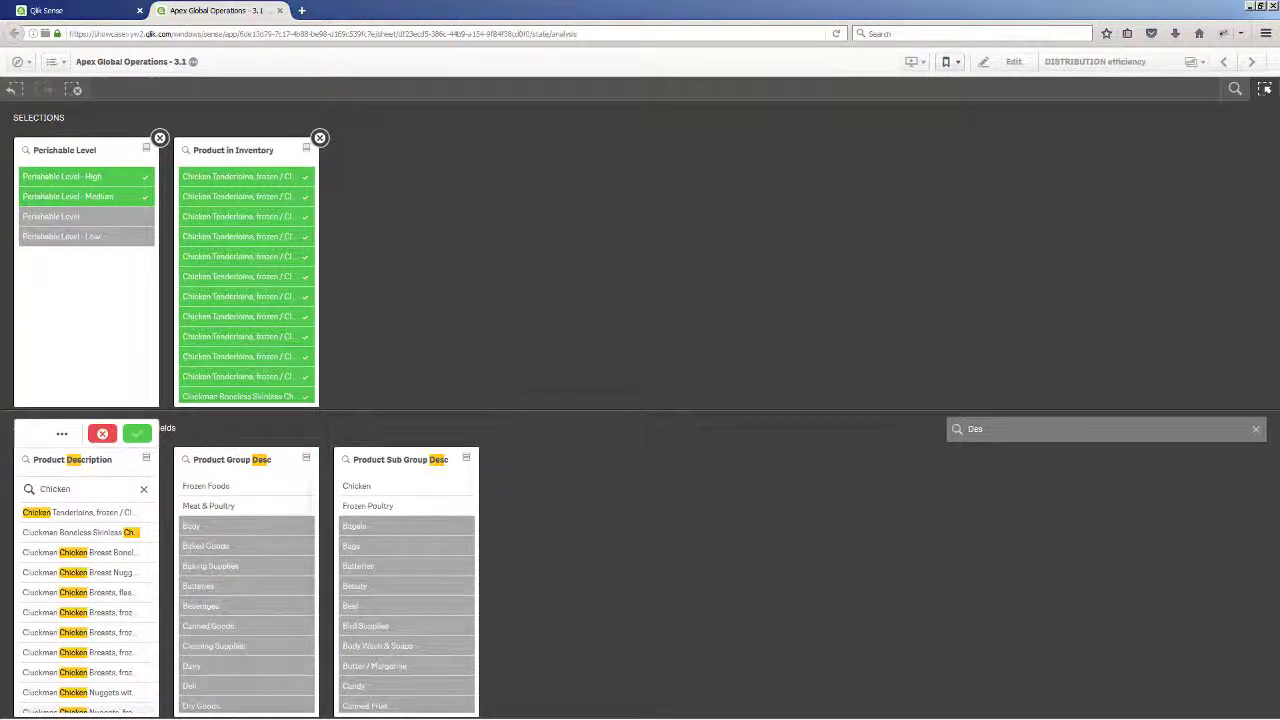
pyautogui.click(1265, 88)
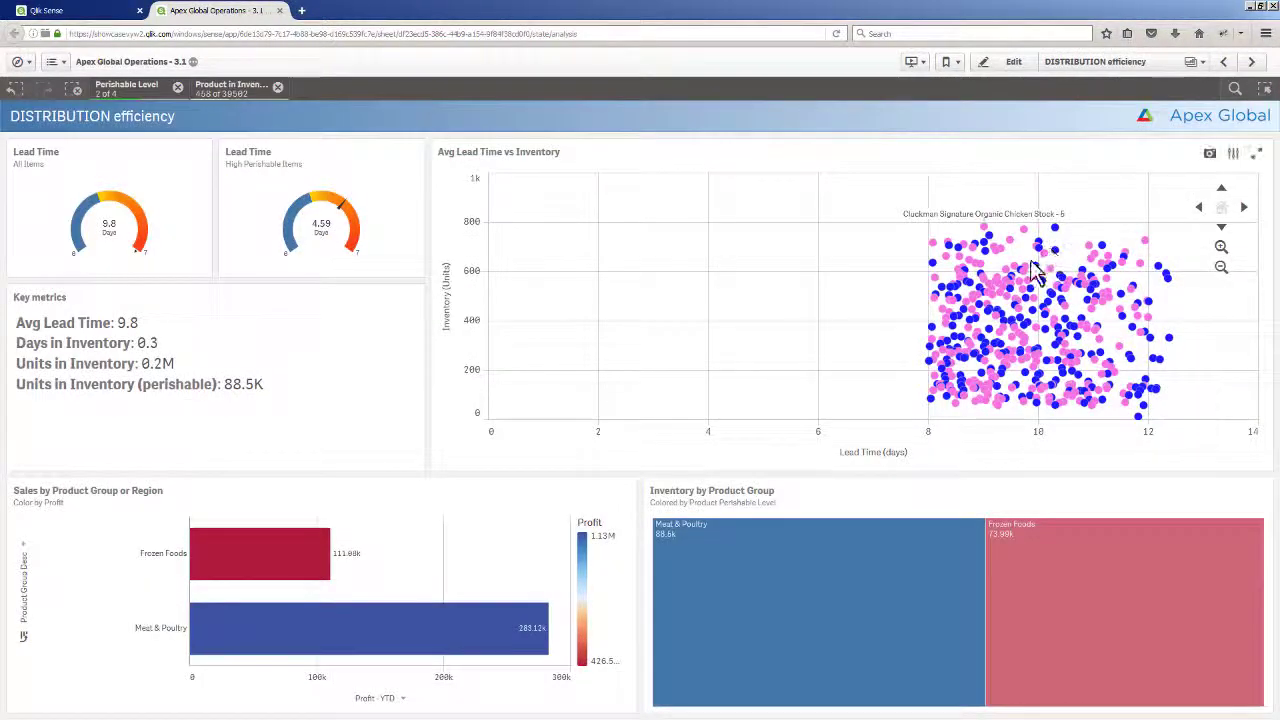
# - Clear all selections and use the search "Cluckman" to filter the sheet to the matching Product Description values
pyautogui.moveTo(1027, 283)
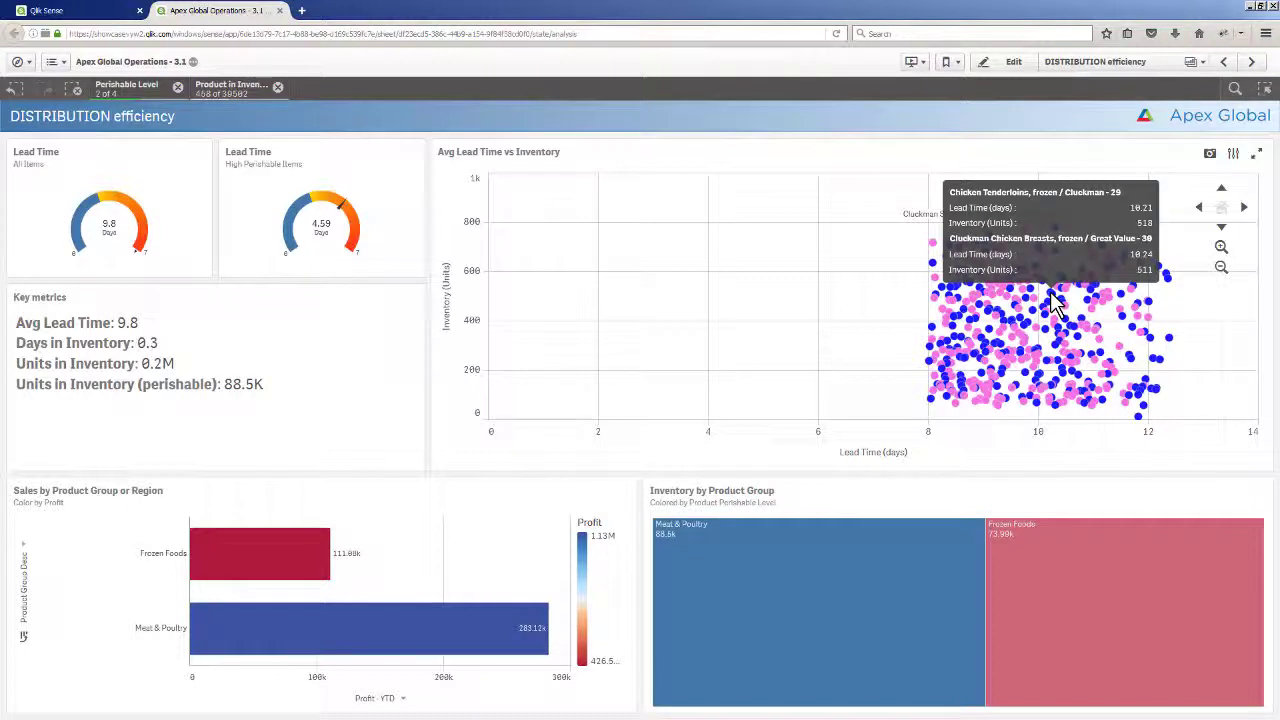
pyautogui.moveTo(1027, 332)
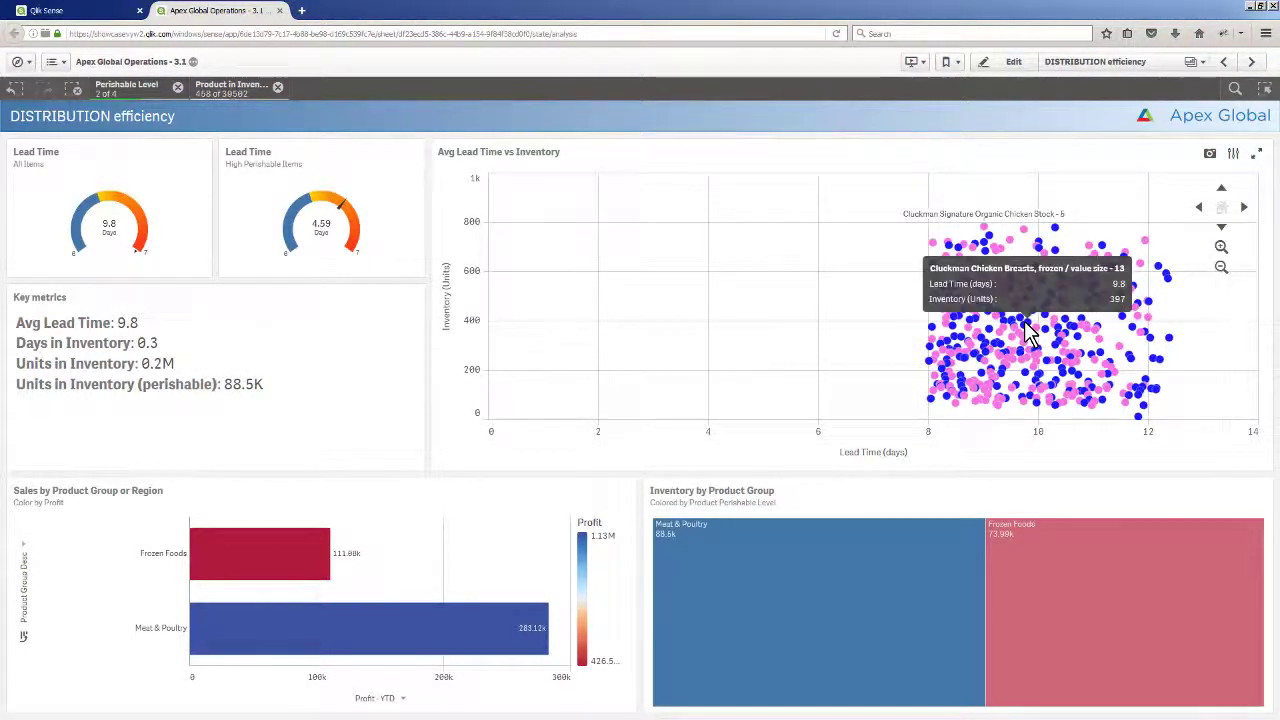
pyautogui.moveTo(1022, 362)
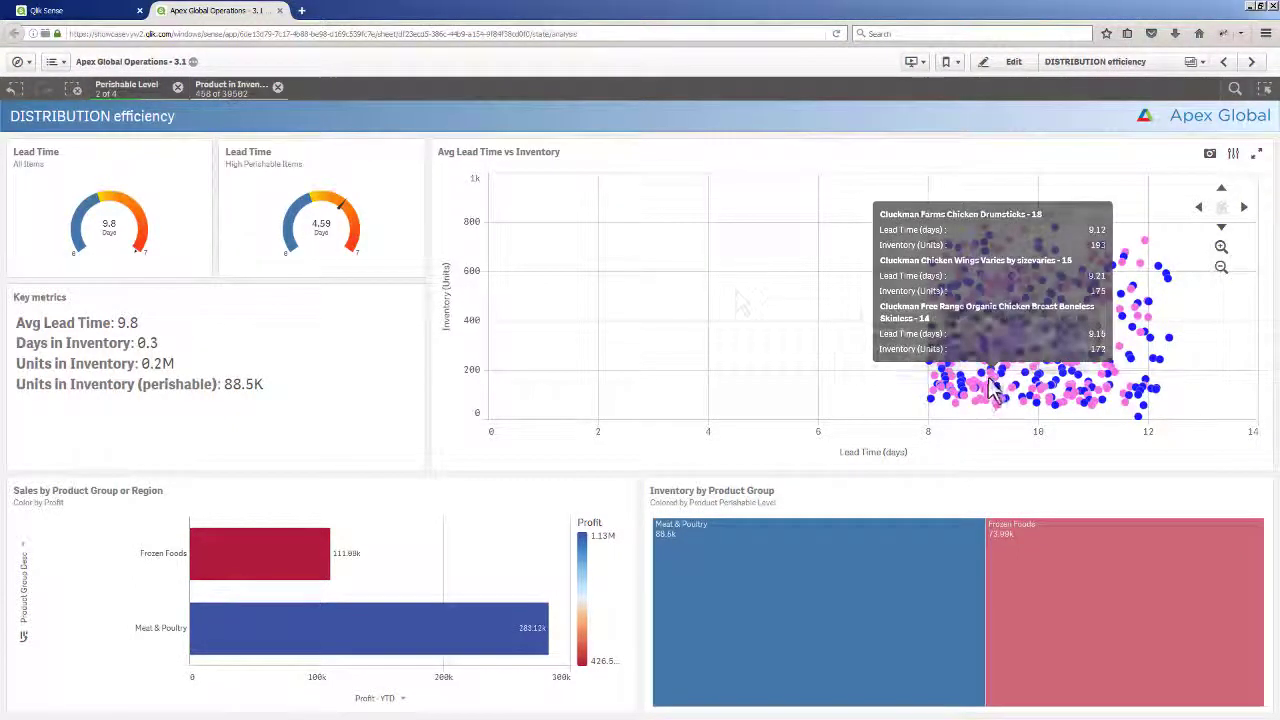
pyautogui.click(76, 89)
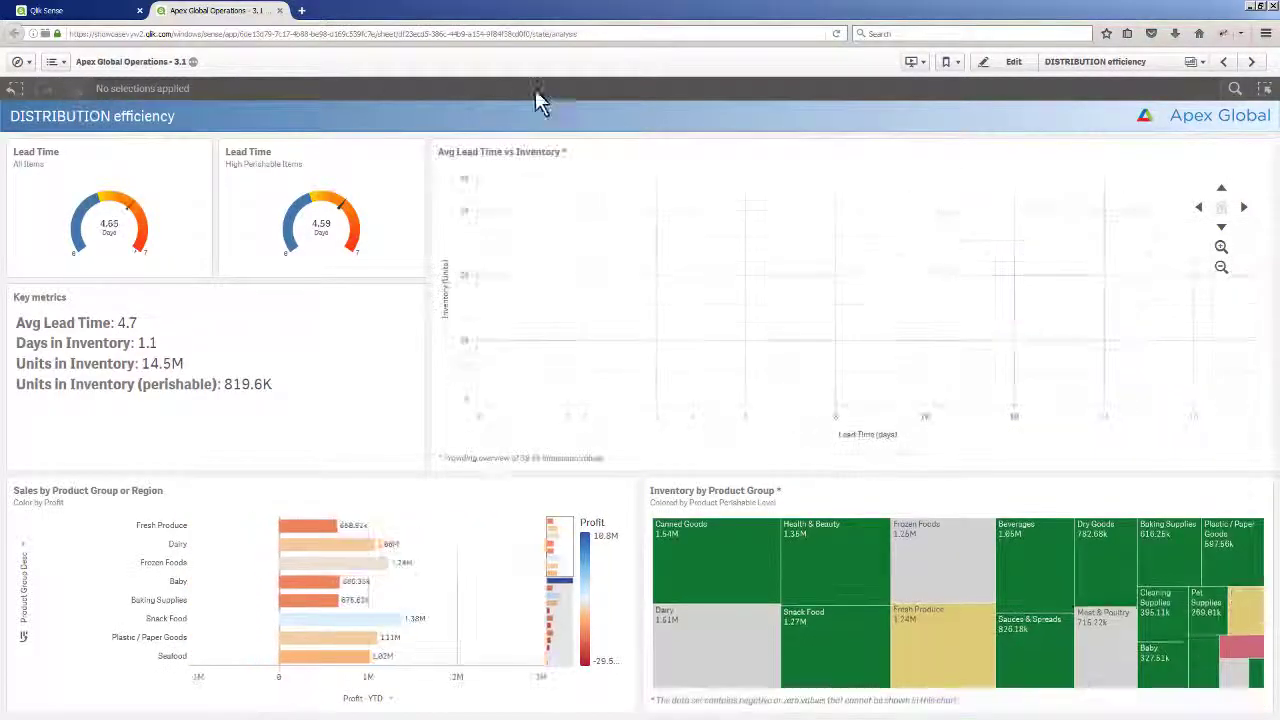
pyautogui.click(1233, 92)
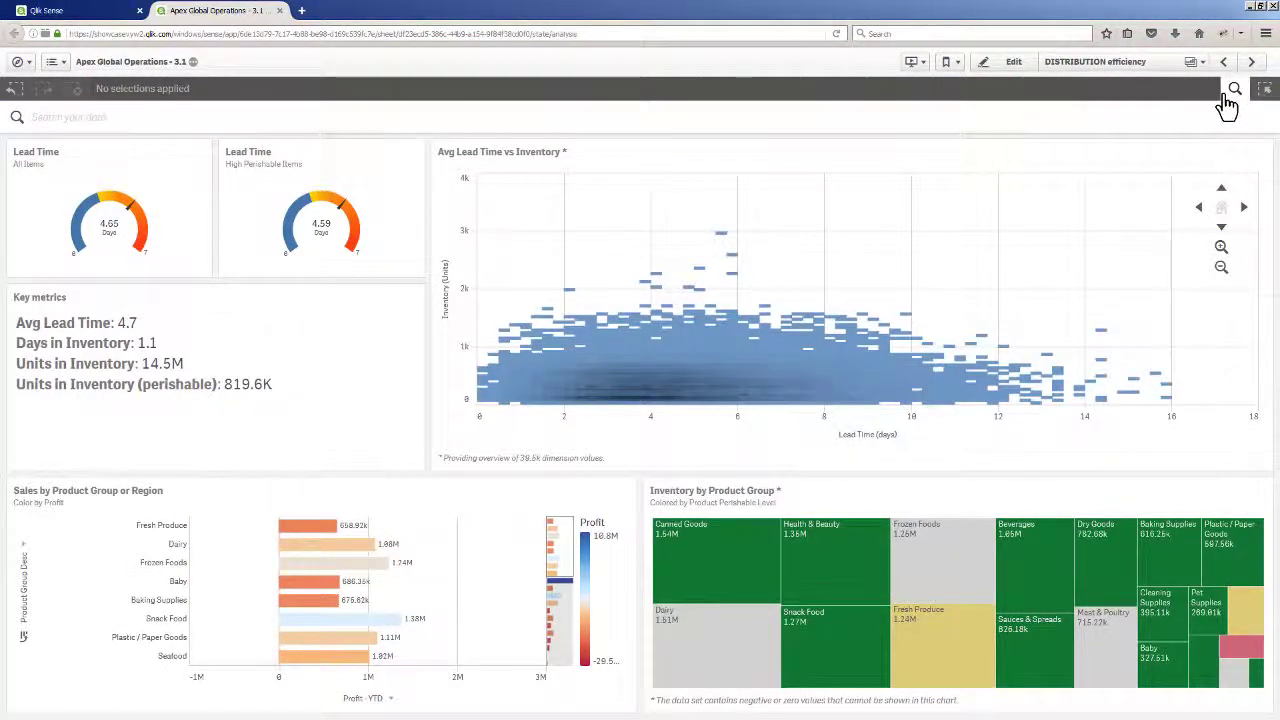
pyautogui.write('q')
pyautogui.write('luckm')
pyautogui.write('an')
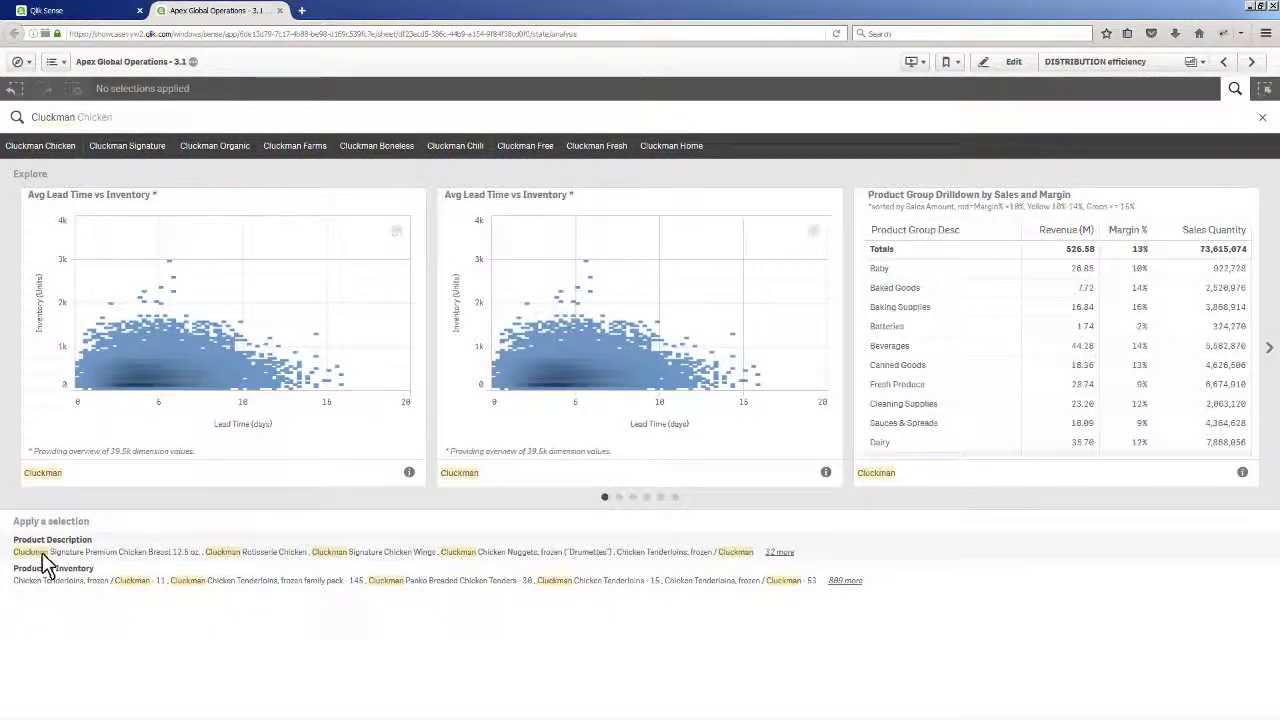
pyautogui.click(43, 551)
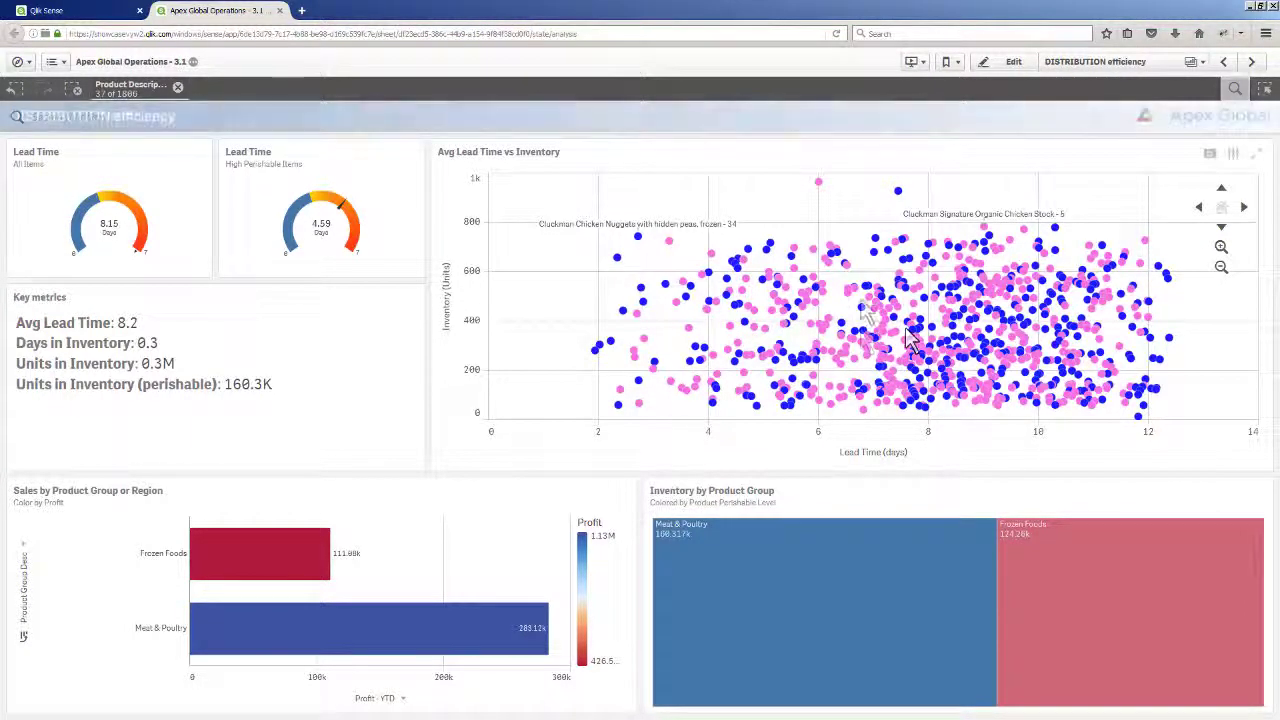
pyautogui.rightClick(870, 298)
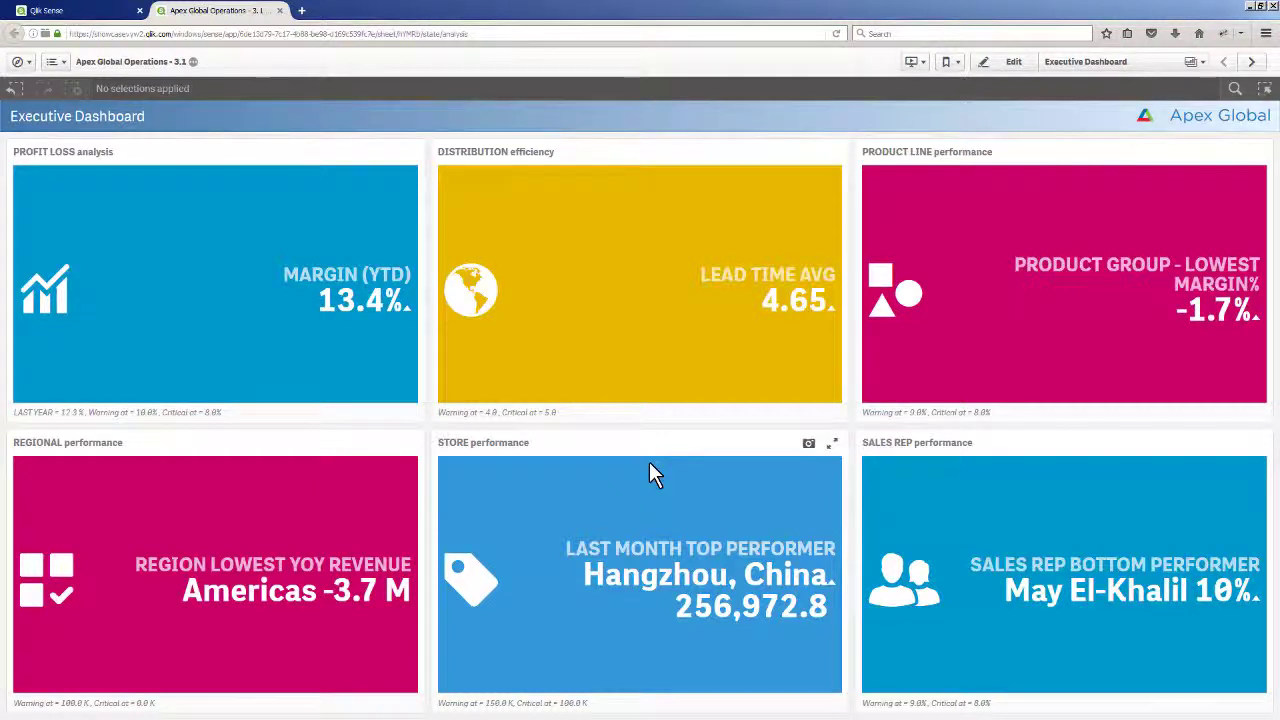
# - Go from the Executive Dashboard to the PRODUCT line performance sheet and enlarge its Total Sales by Product Group chart
pyautogui.click(1082, 64)
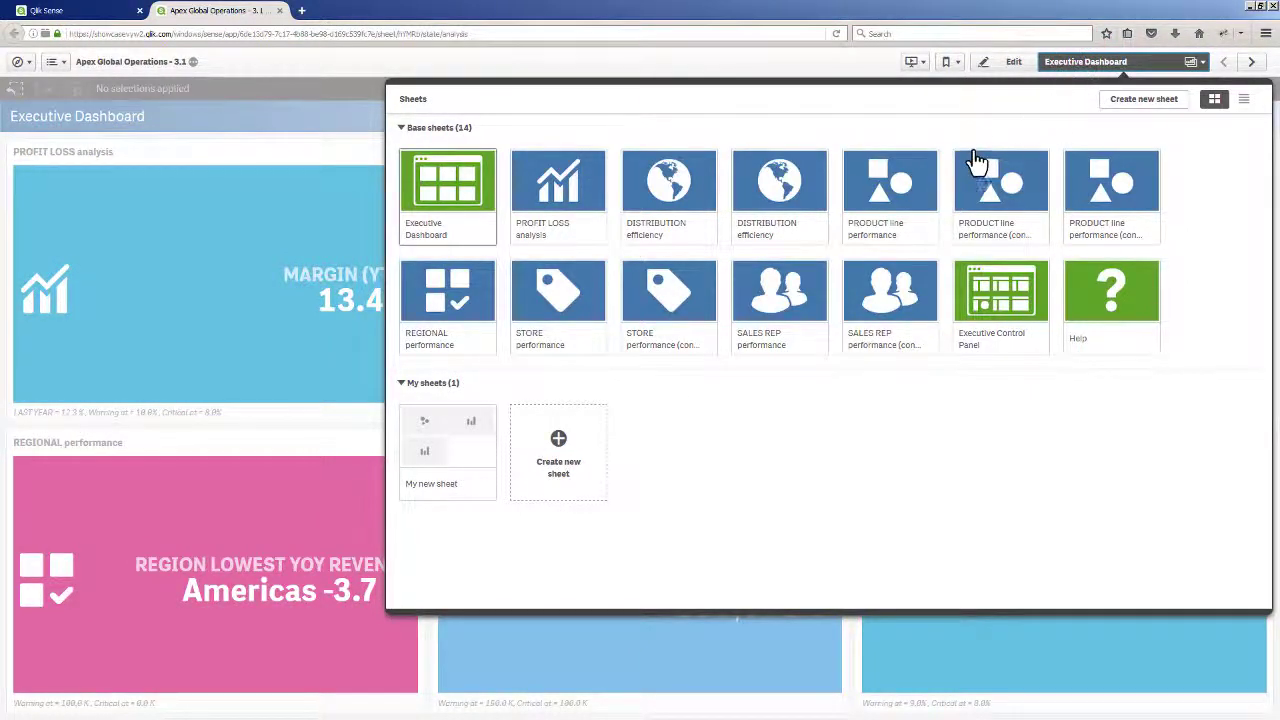
pyautogui.click(891, 205)
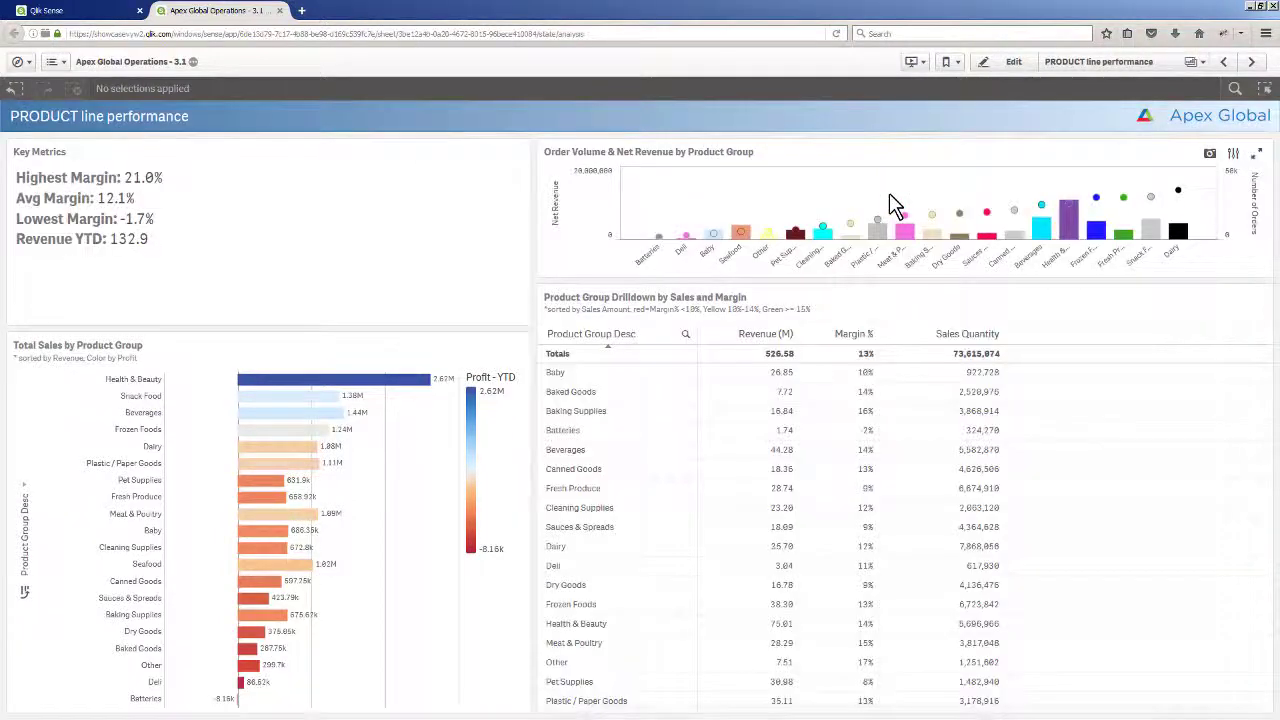
pyautogui.click(516, 353)
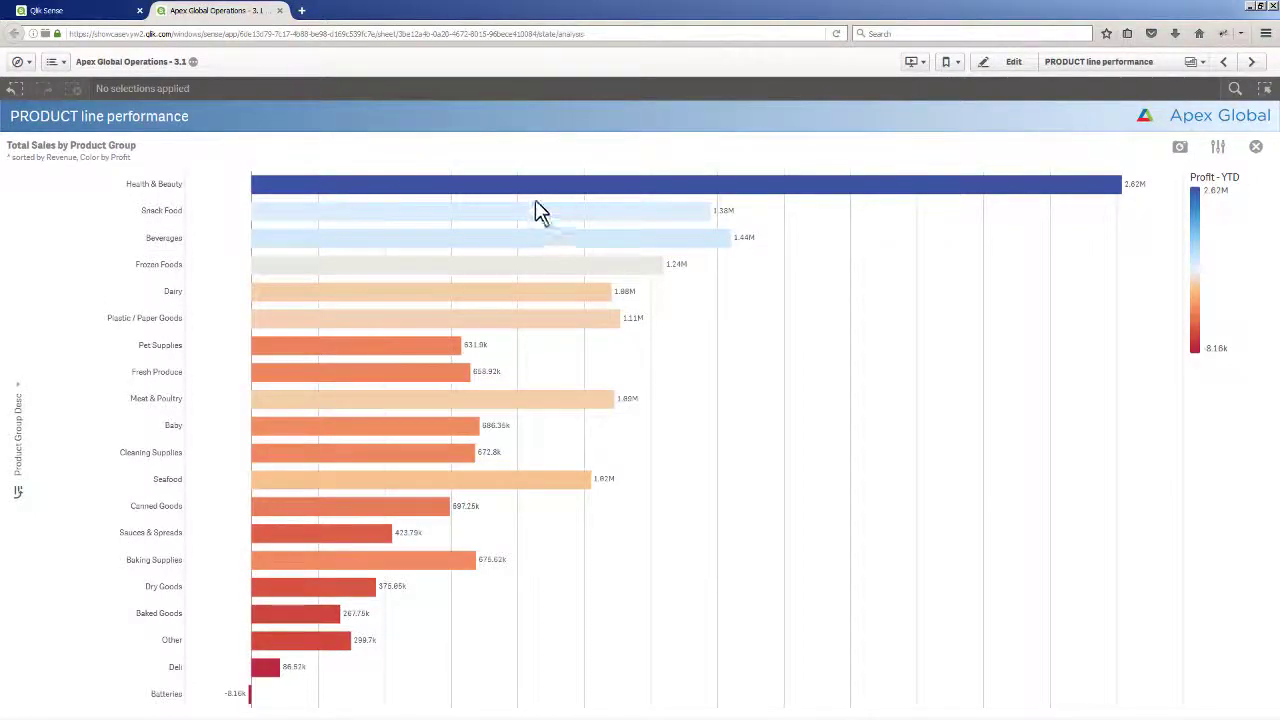
# - Drill down into the Health & Beauty product group in the Total Sales by Product Group chart
pyautogui.moveTo(536, 185)
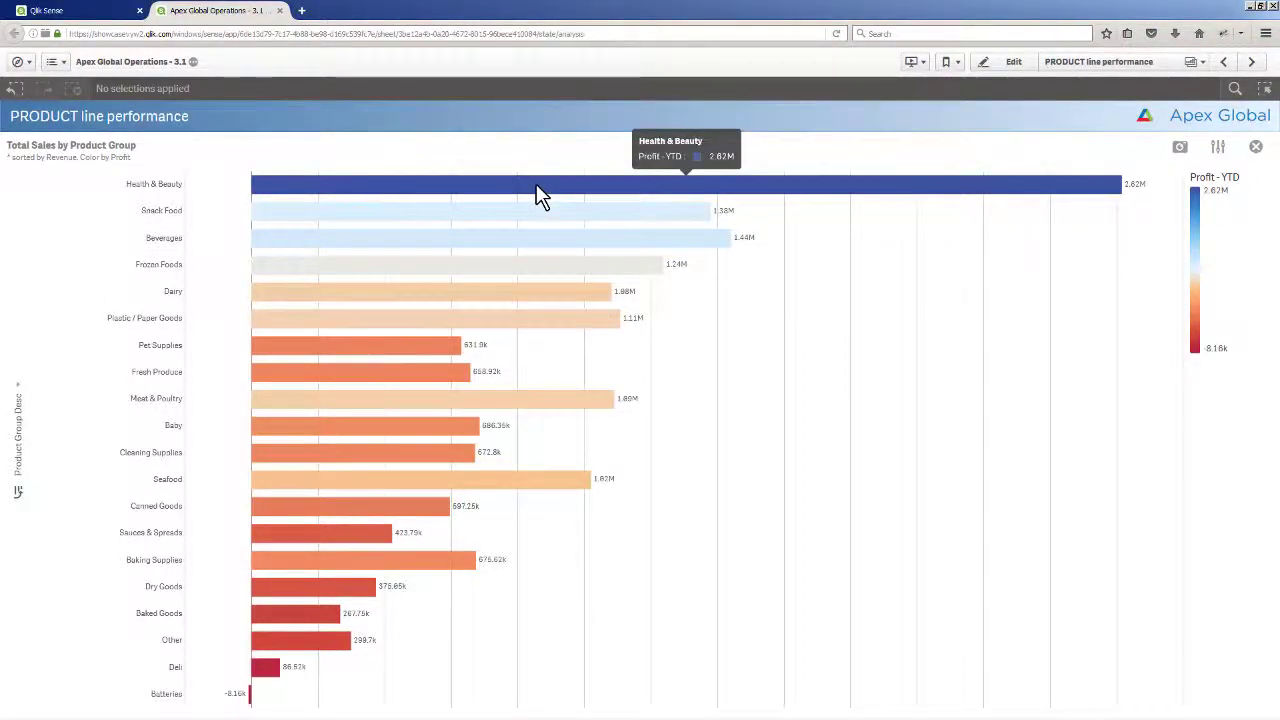
pyautogui.click(537, 188)
pyautogui.click(1257, 118)
# - Sort the Health & Beauty subgroups by Profit - YTD before Product Sub Group Desc and close the enlarged chart
pyautogui.click(1222, 148)
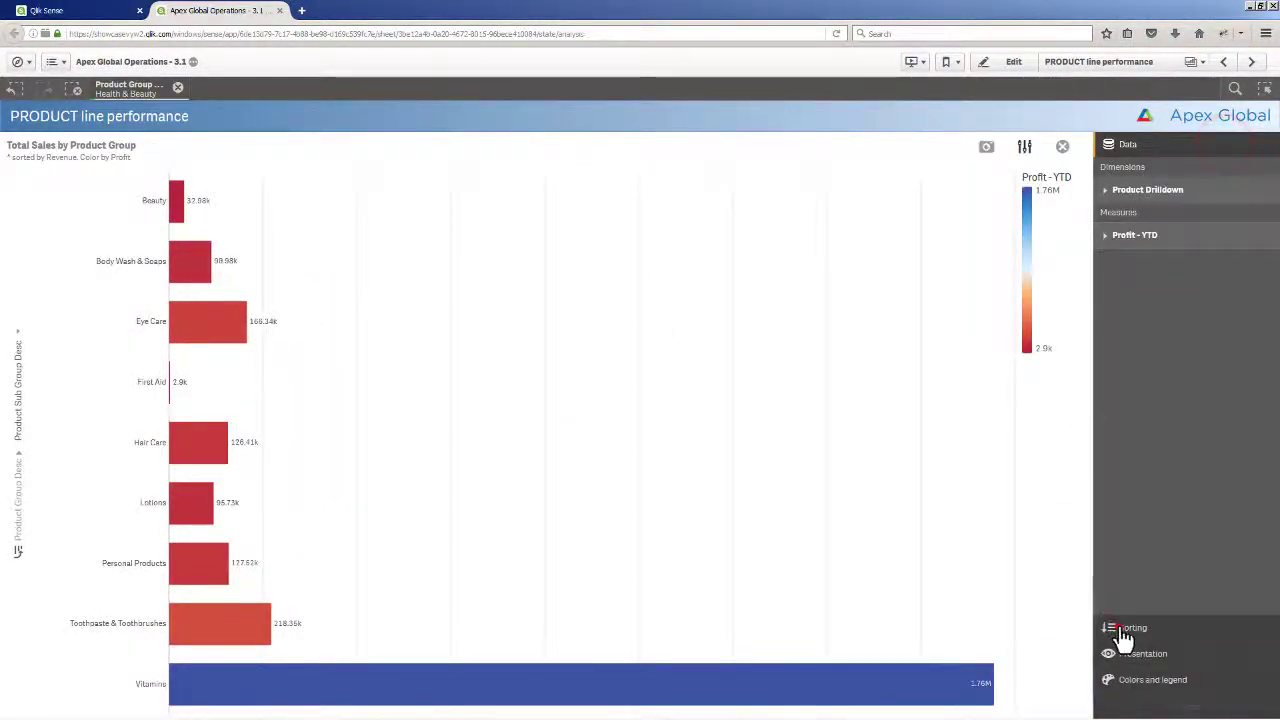
pyautogui.click(1120, 624)
pyautogui.moveTo(1152, 238); pyautogui.dragTo(1152, 204)
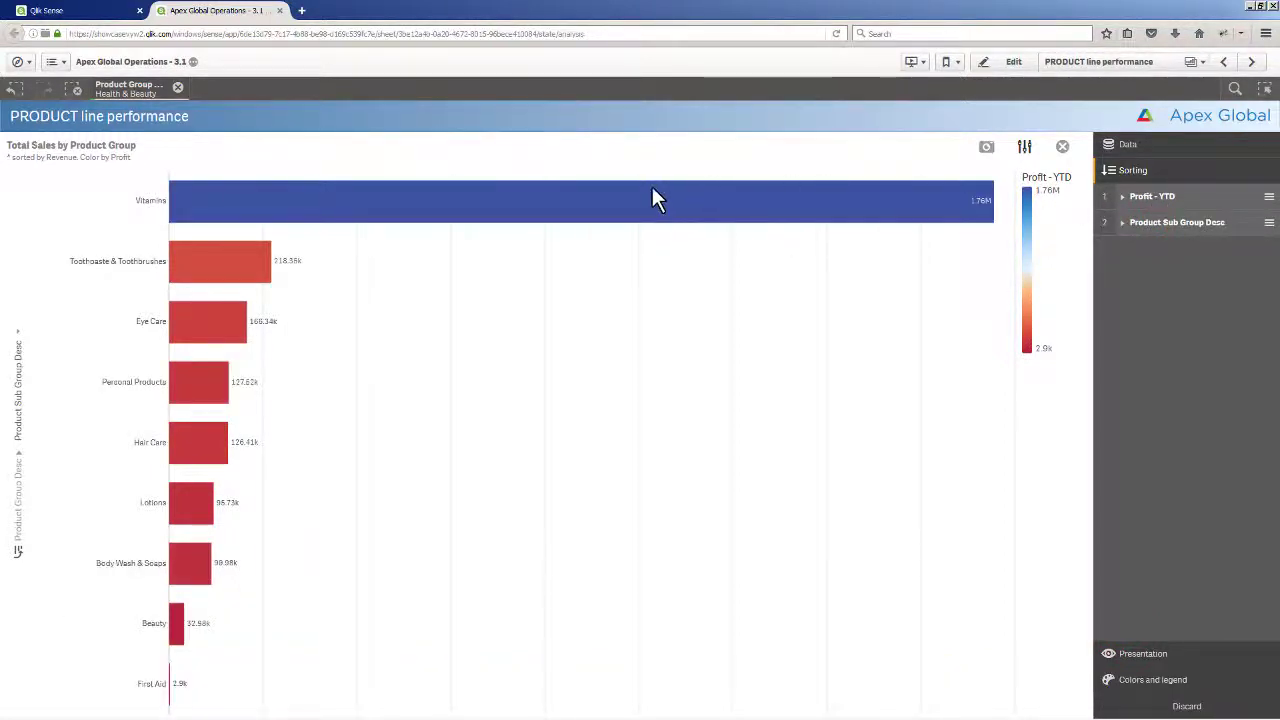
pyautogui.moveTo(652, 187)
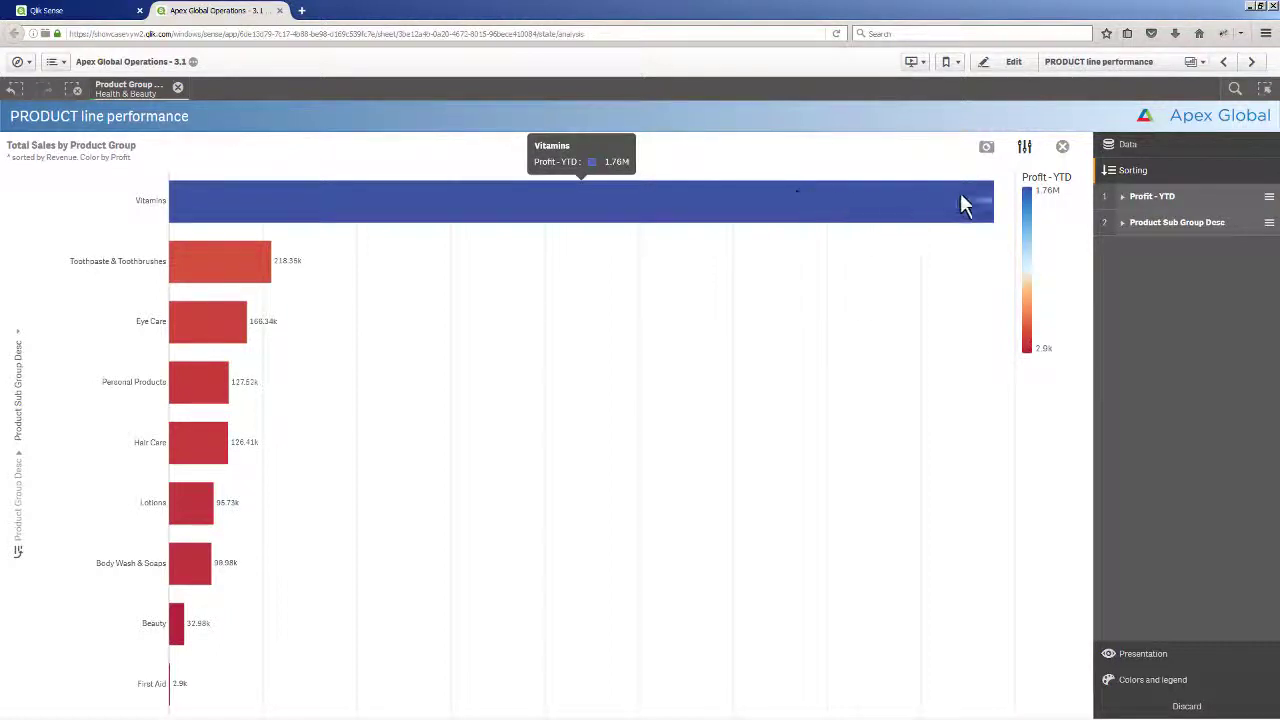
pyautogui.click(1066, 152)
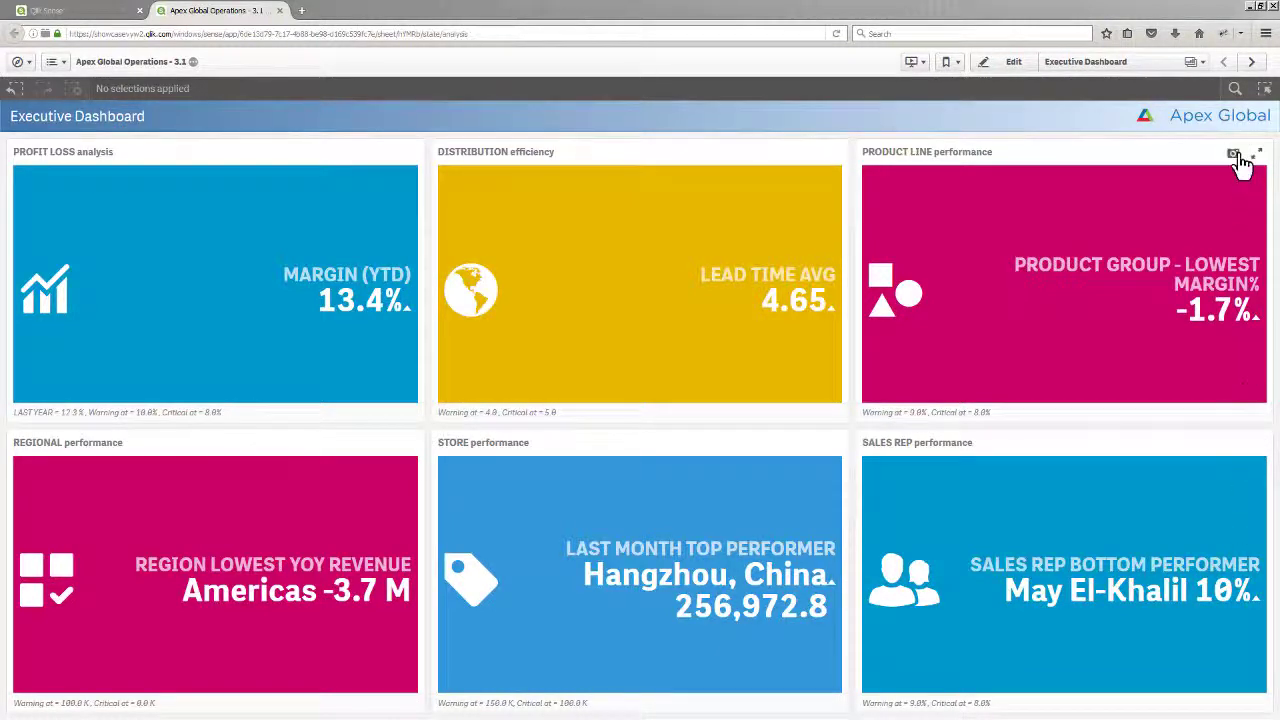
# - Create a new sheet under My sheets and open the library of master items for it
pyautogui.click(1145, 66)
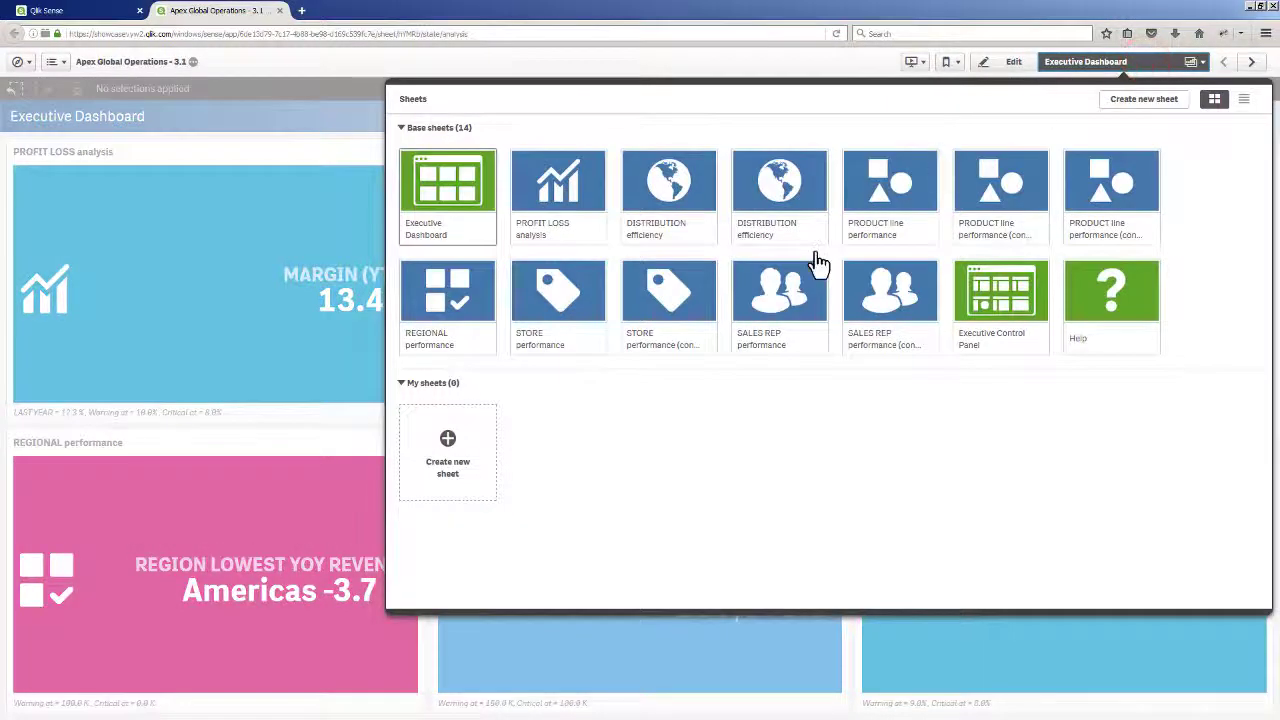
pyautogui.click(447, 452)
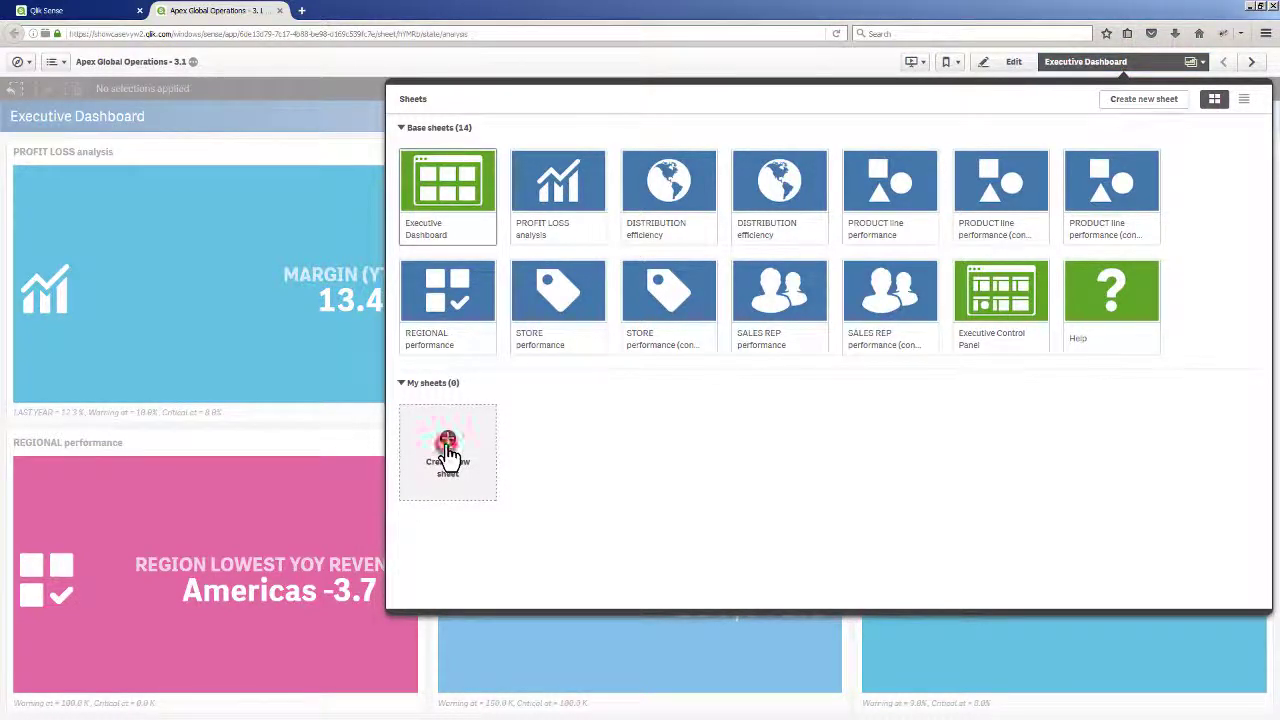
pyautogui.click(449, 455)
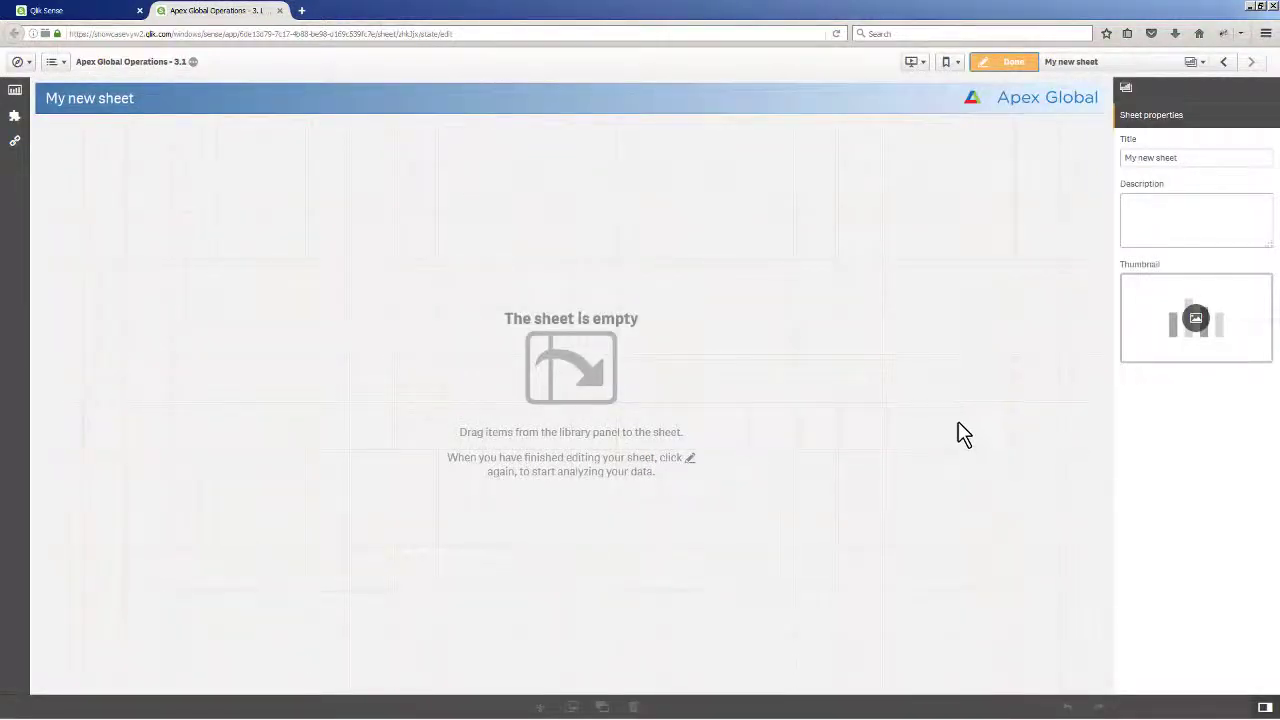
pyautogui.click(15, 142)
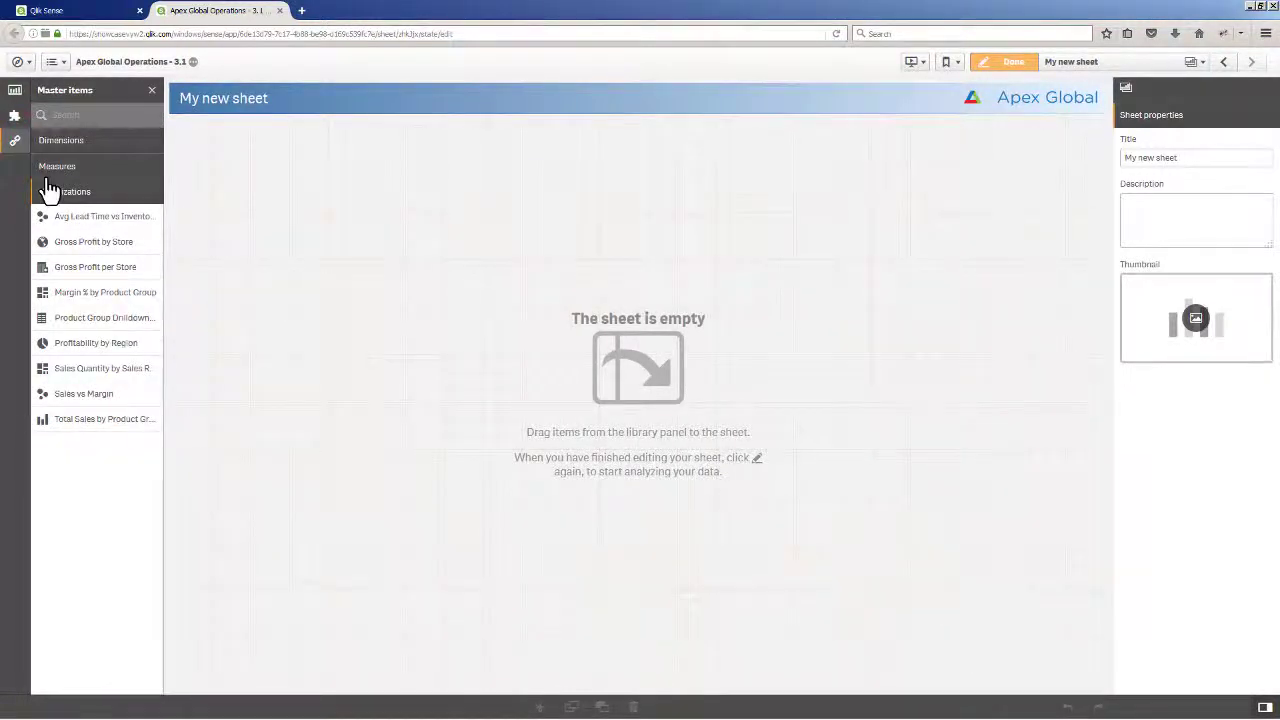
# - Place the Avg Lead Time vs Inventory and Total Sales by Product Group master visualizations side by side across the sheet's upper half
pyautogui.moveTo(60, 222); pyautogui.dragTo(445, 392)
pyautogui.moveTo(636, 684); pyautogui.dragTo(630, 352)
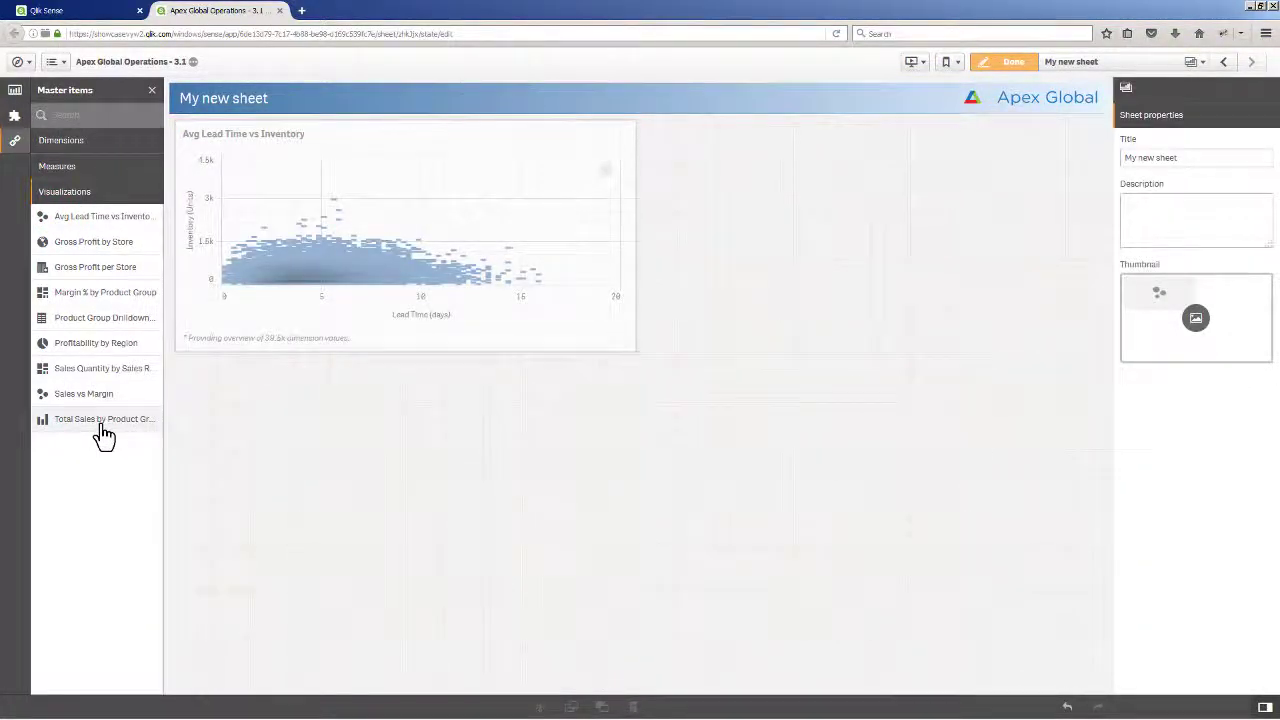
pyautogui.moveTo(100, 420); pyautogui.dragTo(778, 300)
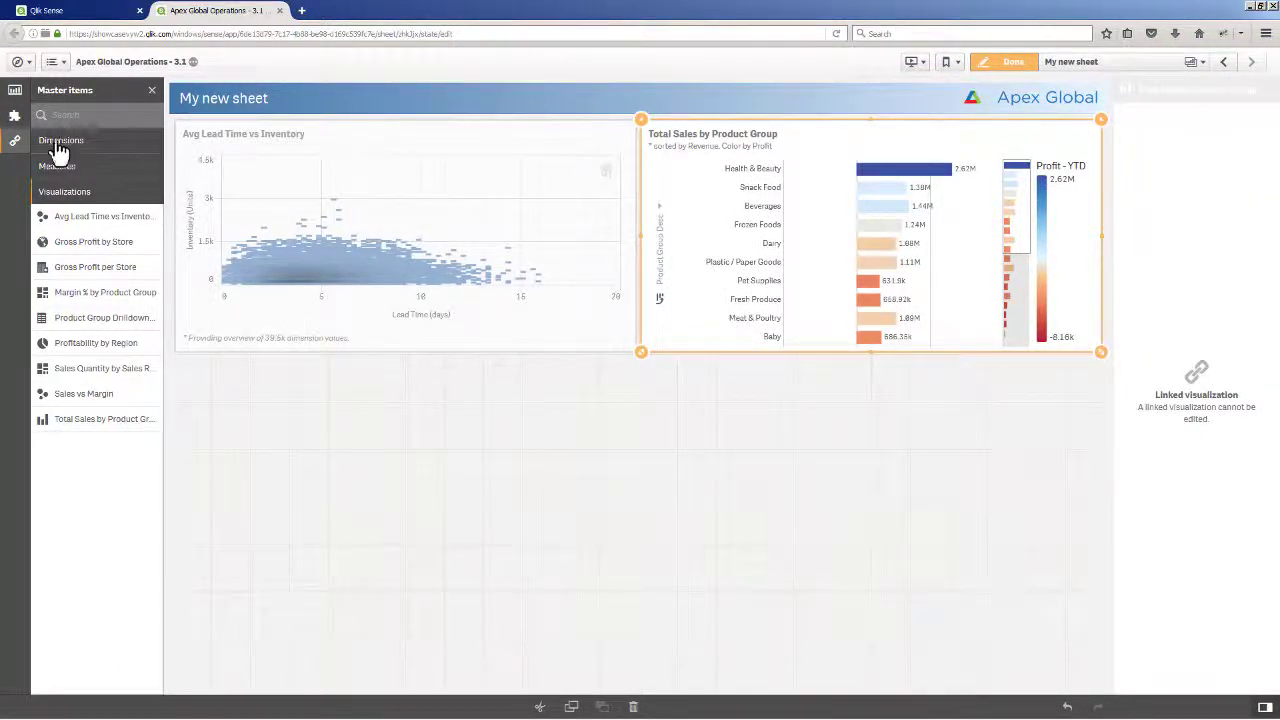
# - Add a bar chart below the Avg Lead Time vs Inventory chart with the Region Drilldown dimension and Profit - YTD measure
pyautogui.click(15, 90)
pyautogui.moveTo(72, 143); pyautogui.dragTo(357, 496)
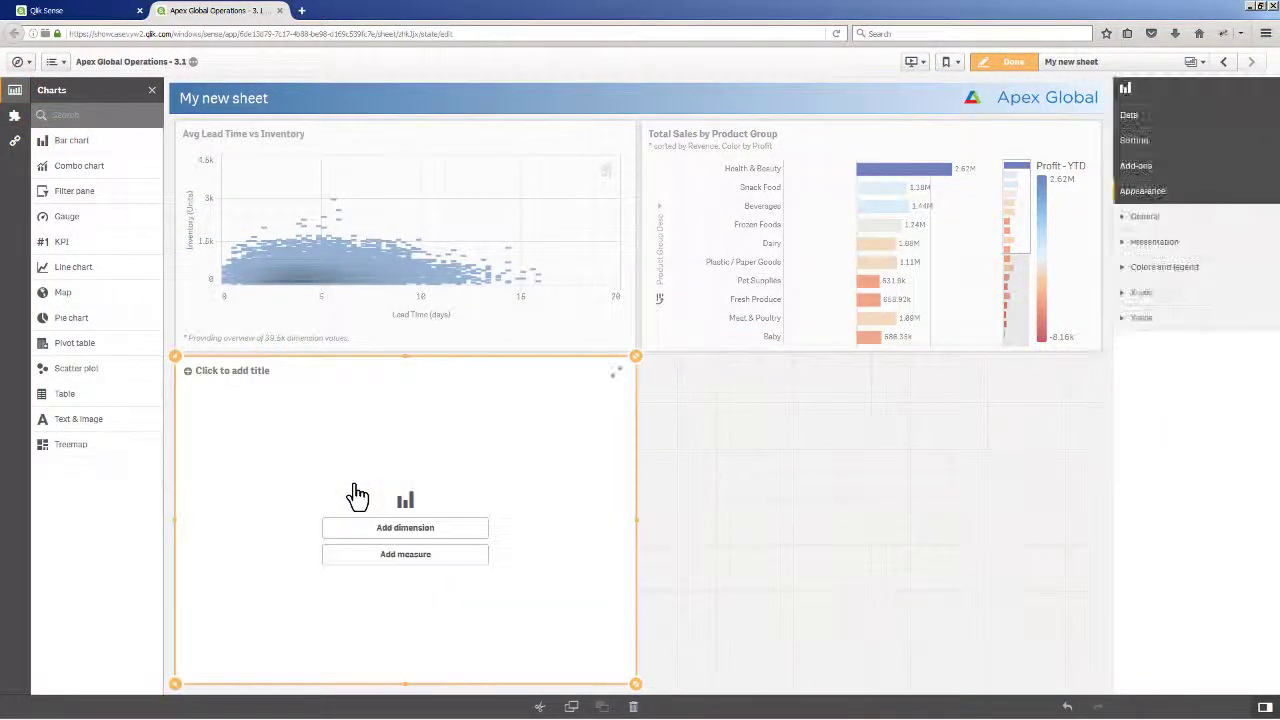
pyautogui.click(400, 530)
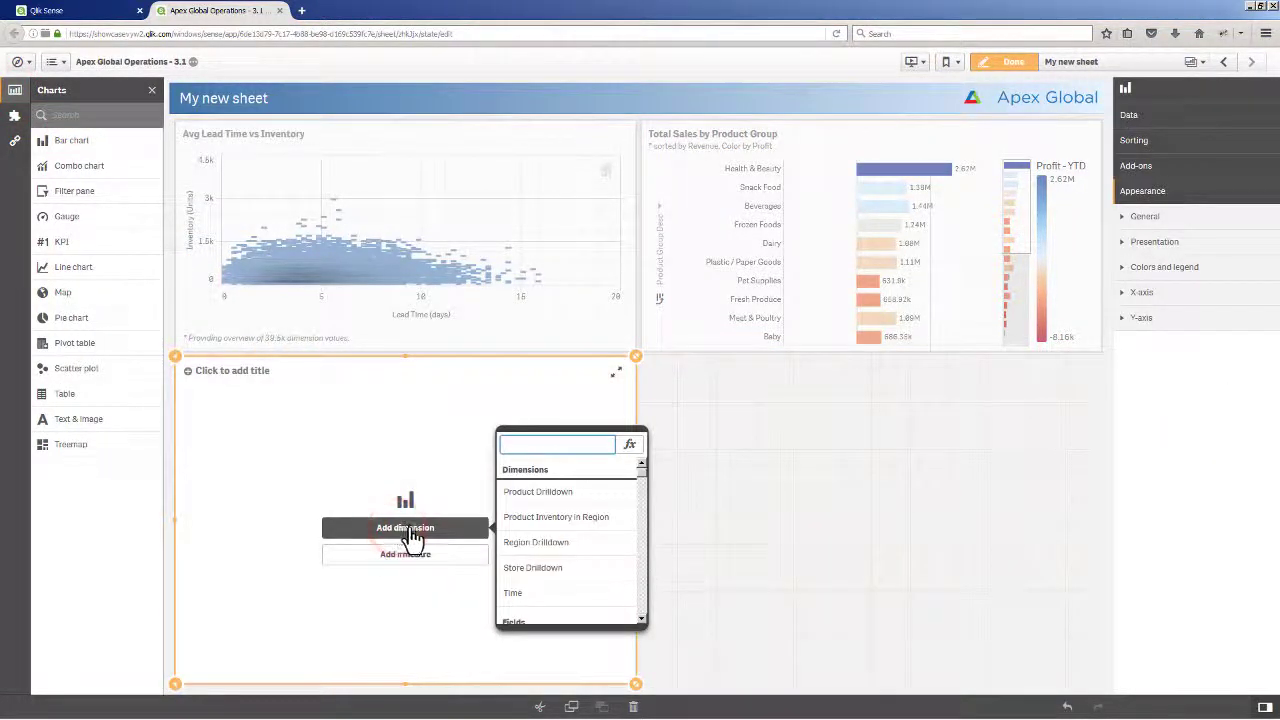
pyautogui.click(535, 552)
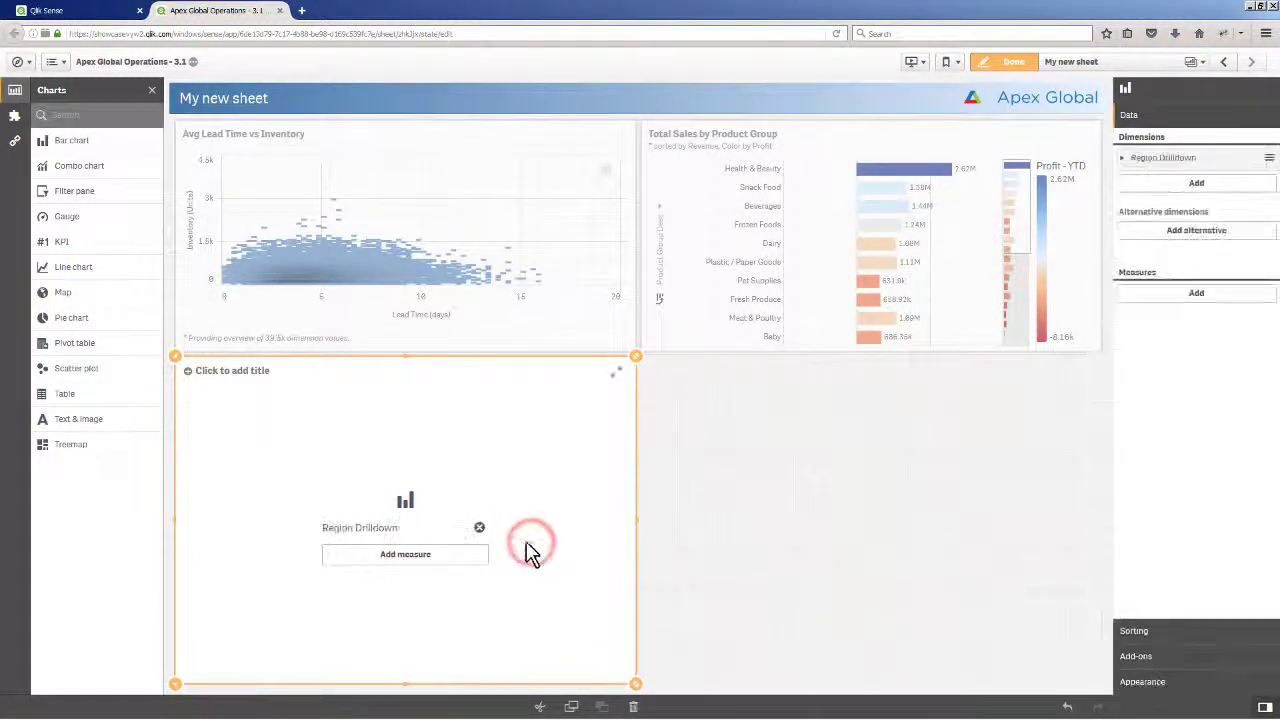
pyautogui.click(478, 554)
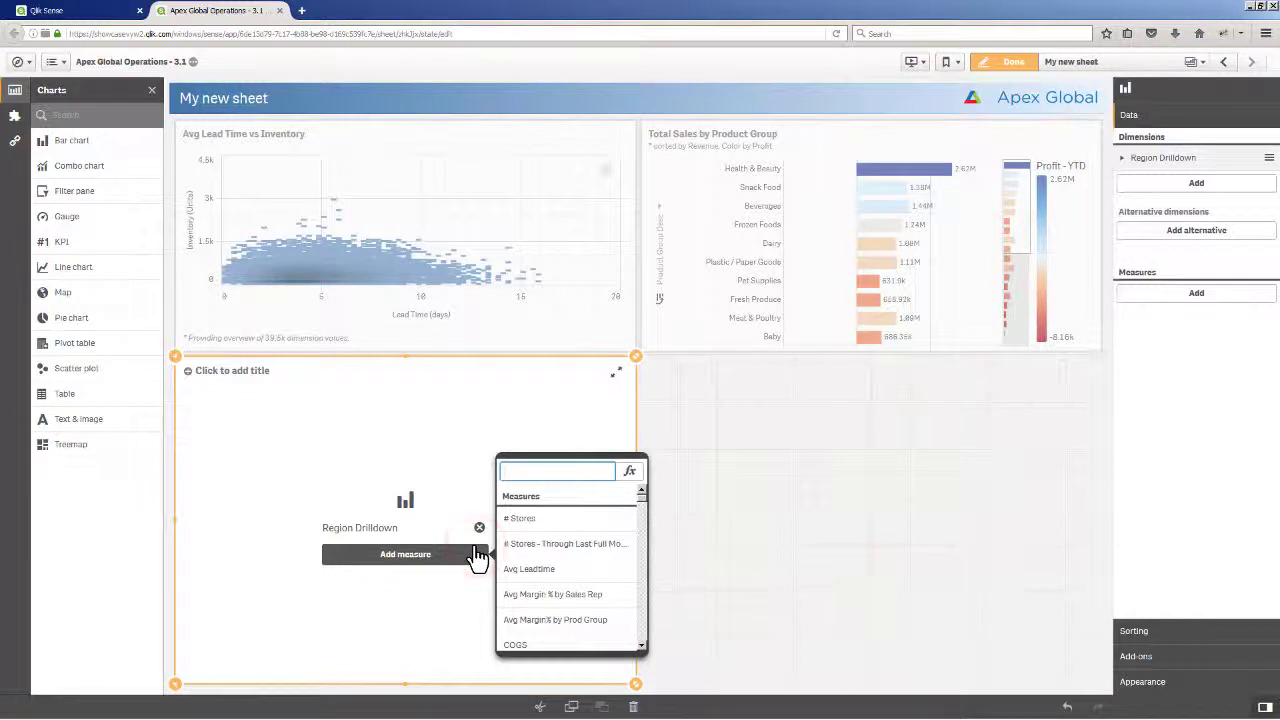
pyautogui.write('Prof')
pyautogui.click(537, 568)
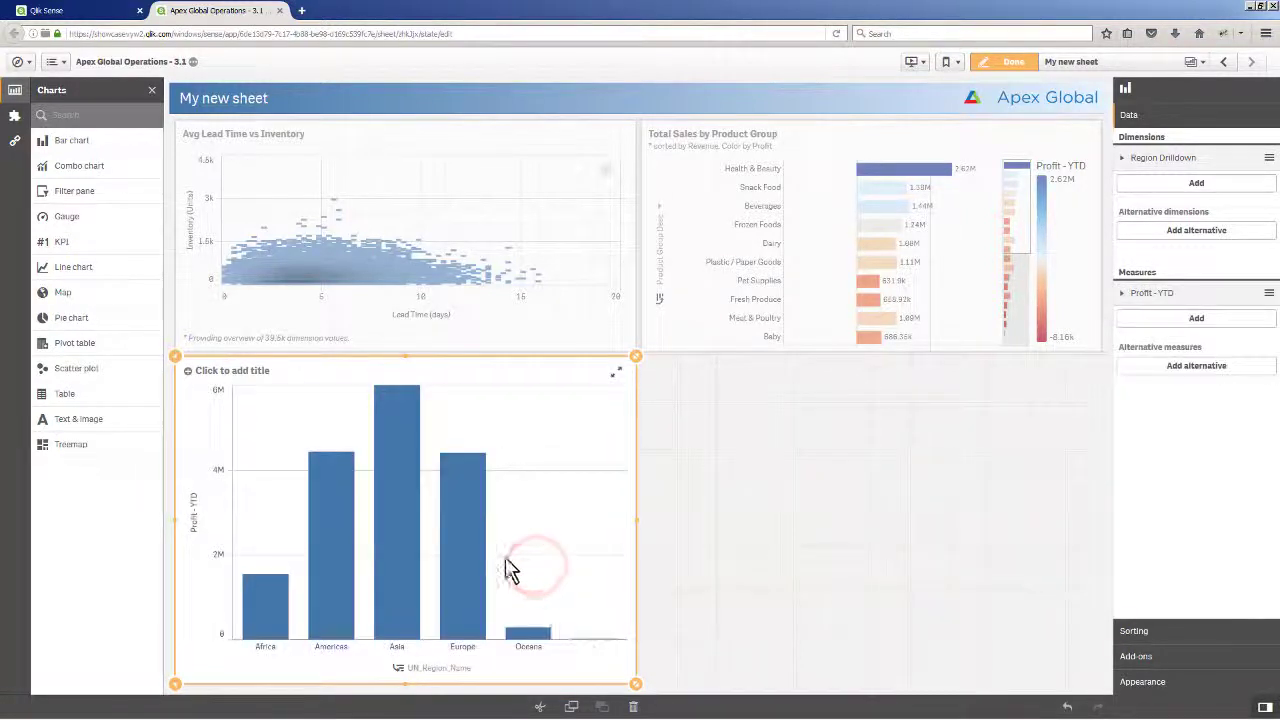
# - Add the COGS - YTD master measure to the new bar chart alongside Profit - YTD
pyautogui.click(15, 140)
pyautogui.moveTo(75, 343); pyautogui.dragTo(376, 541)
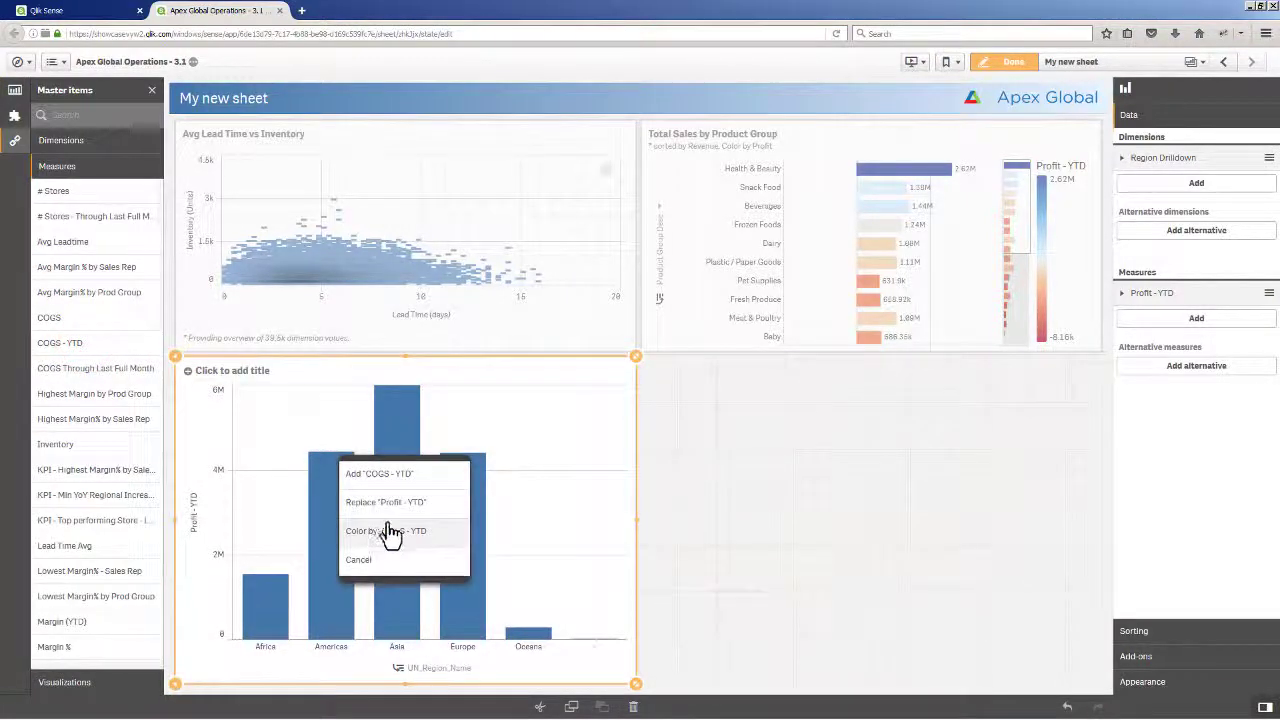
pyautogui.click(399, 492)
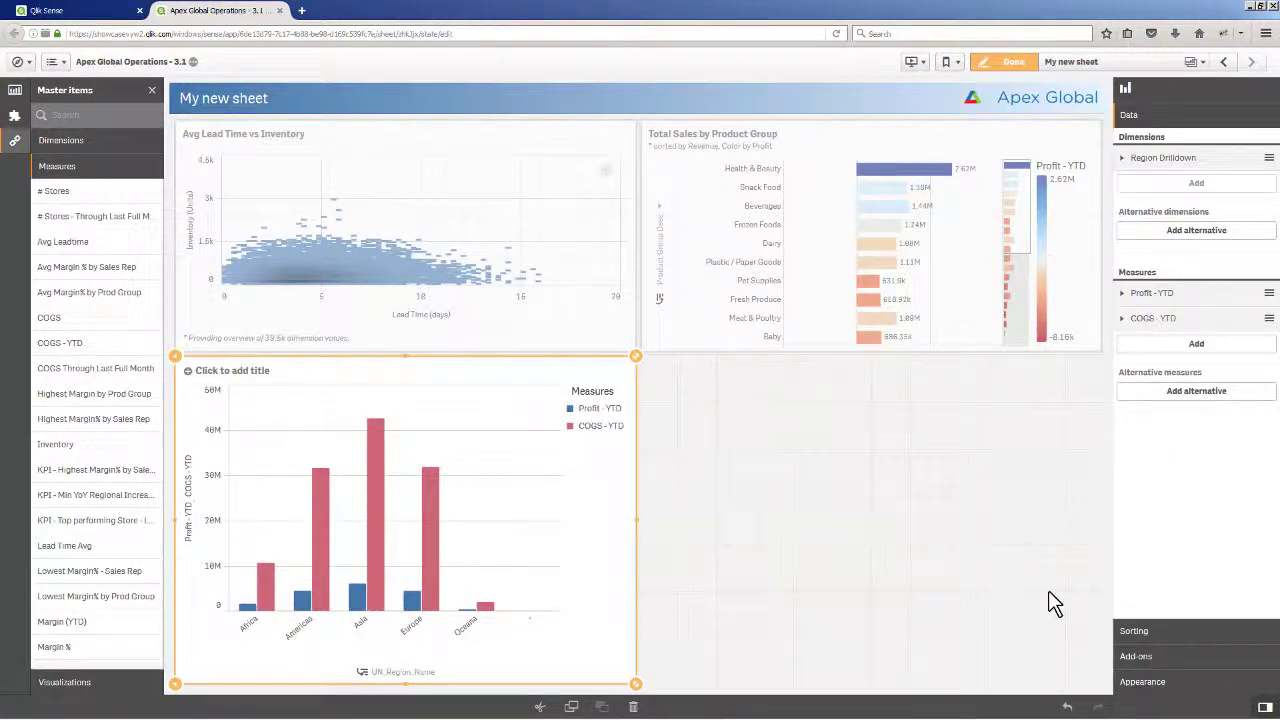
# - Present the region bar chart with stacked, horizontal bars
pyautogui.click(1150, 683)
pyautogui.click(1166, 194)
pyautogui.click(1155, 241)
pyautogui.click(1234, 295)
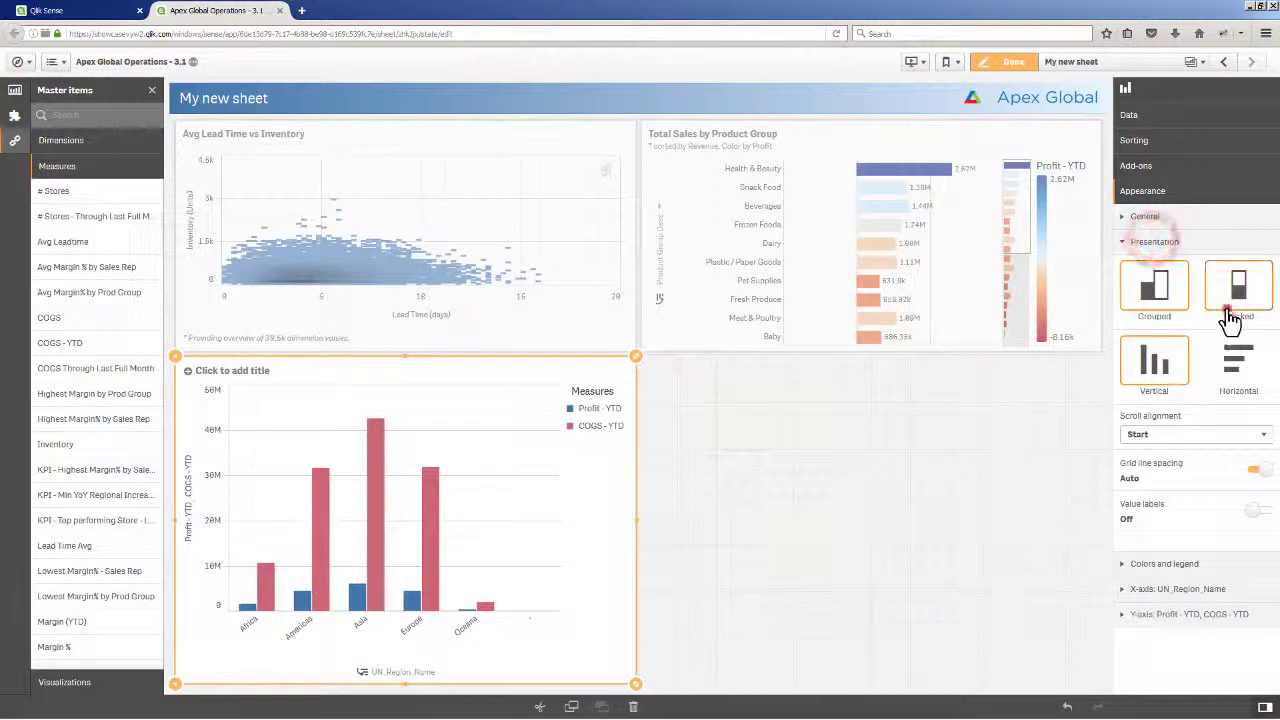
pyautogui.click(1237, 372)
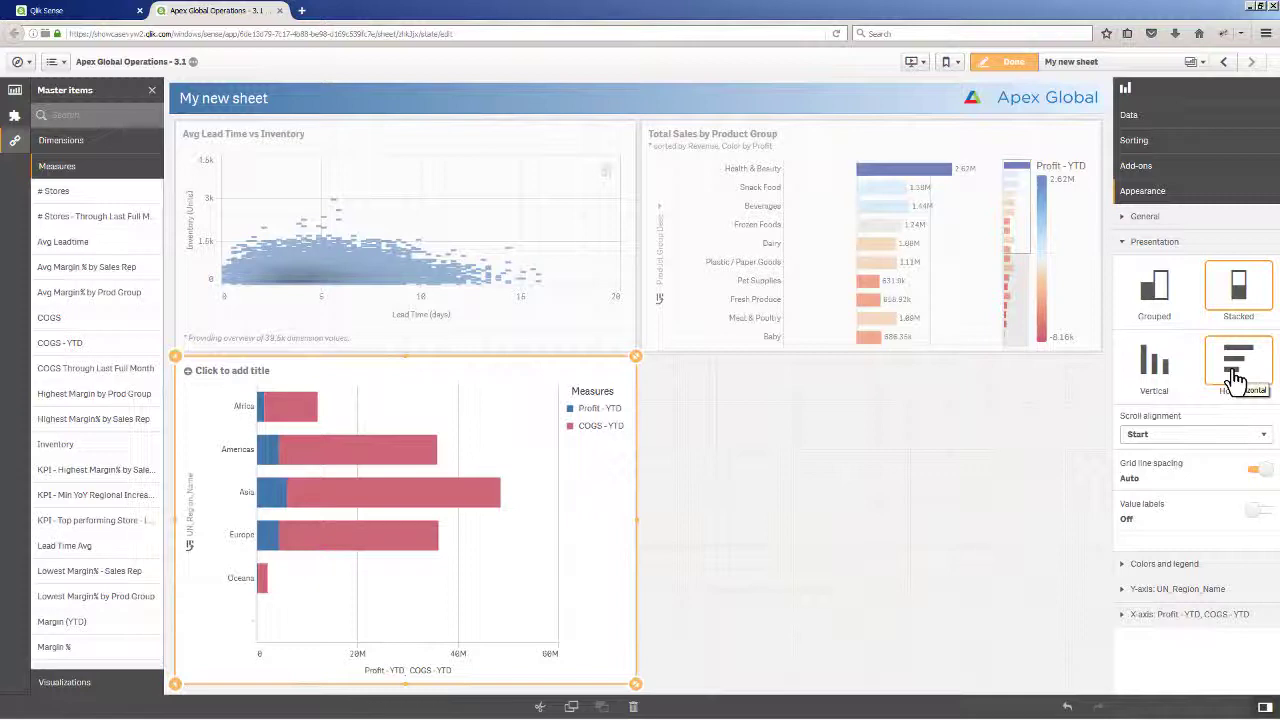
# - Publish the sheet My new sheet from the My sheets collection
pyautogui.click(1065, 62)
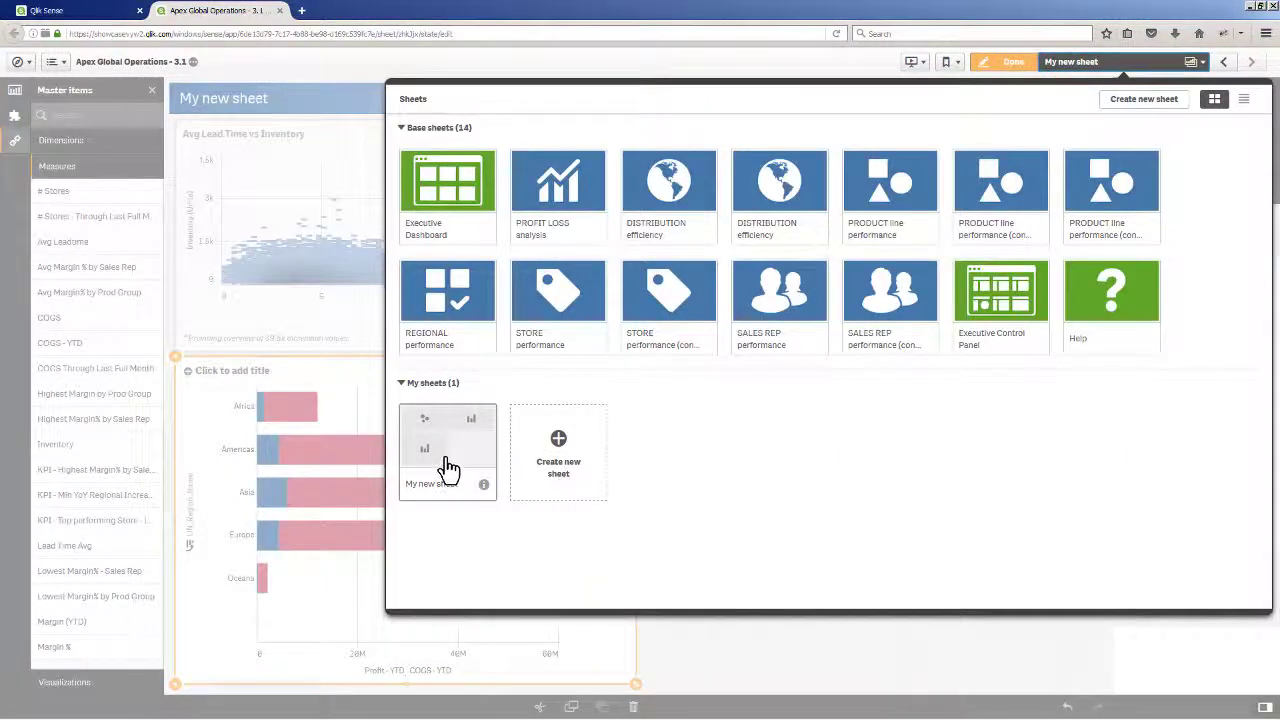
pyautogui.rightClick(446, 468)
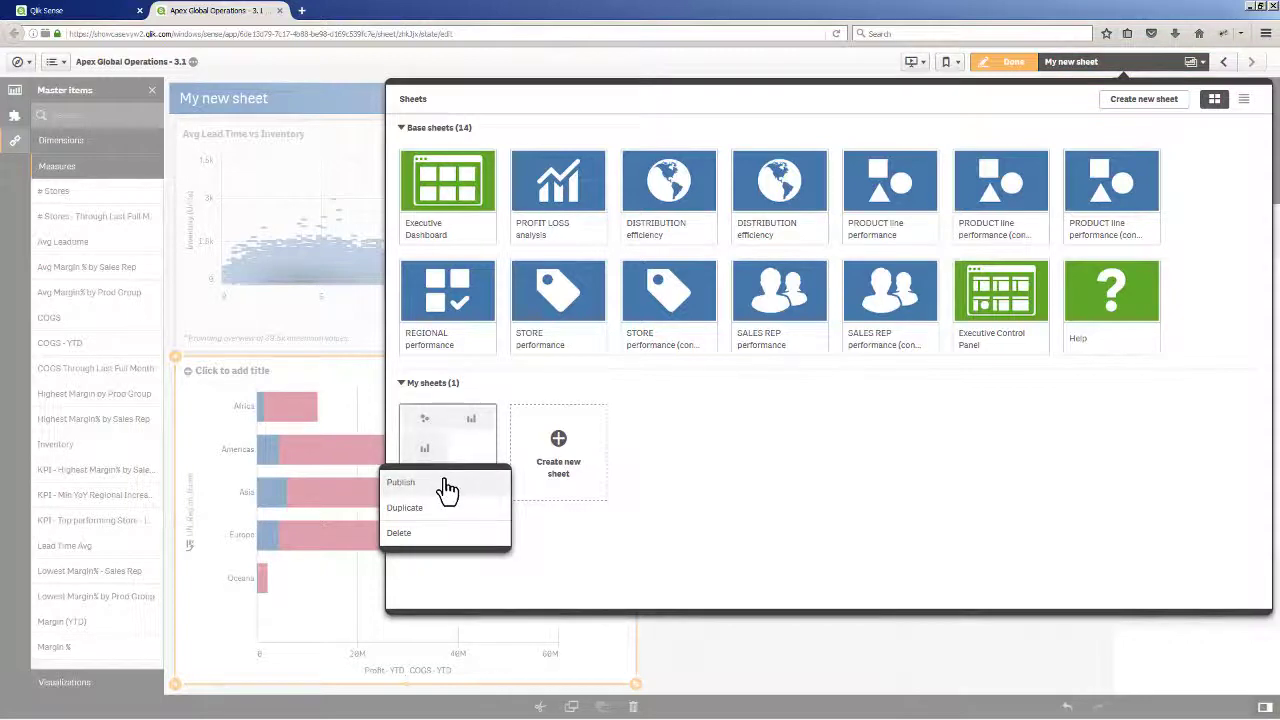
pyautogui.click(445, 480)
pyautogui.click(752, 440)
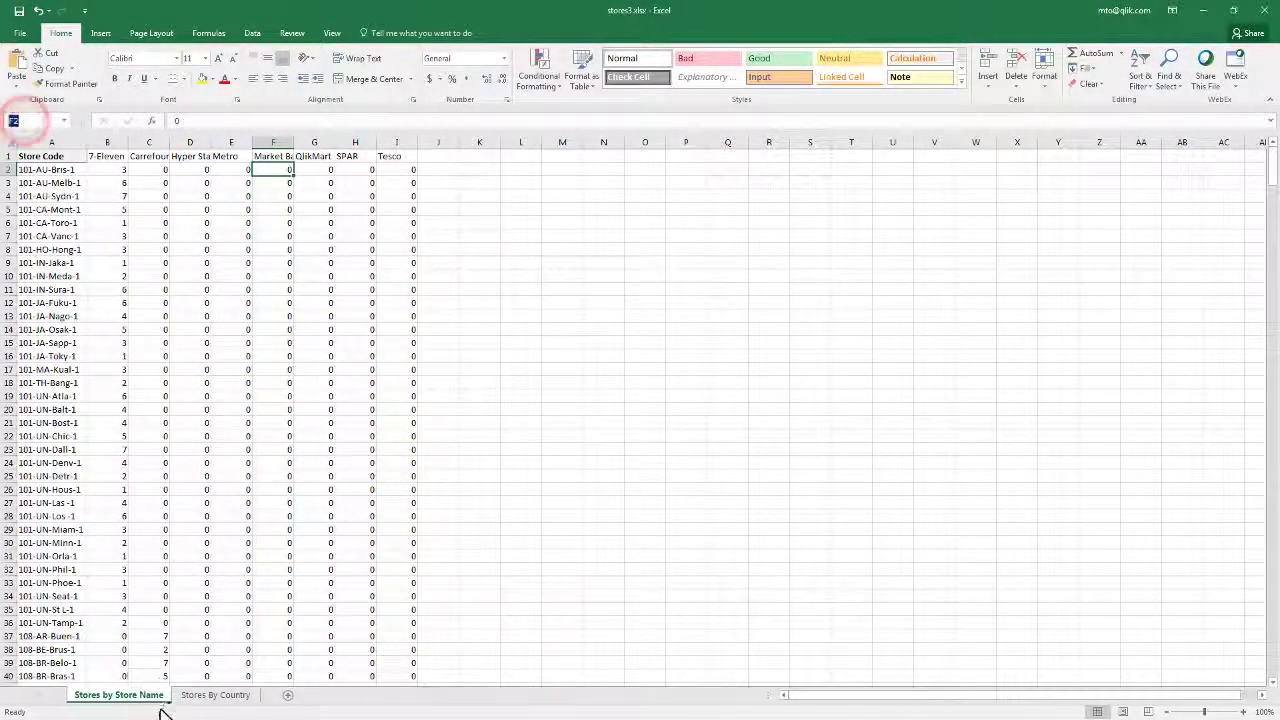
# - View the Stores By Country worksheet of the stores3.xlsx workbook
pyautogui.click(191, 694)
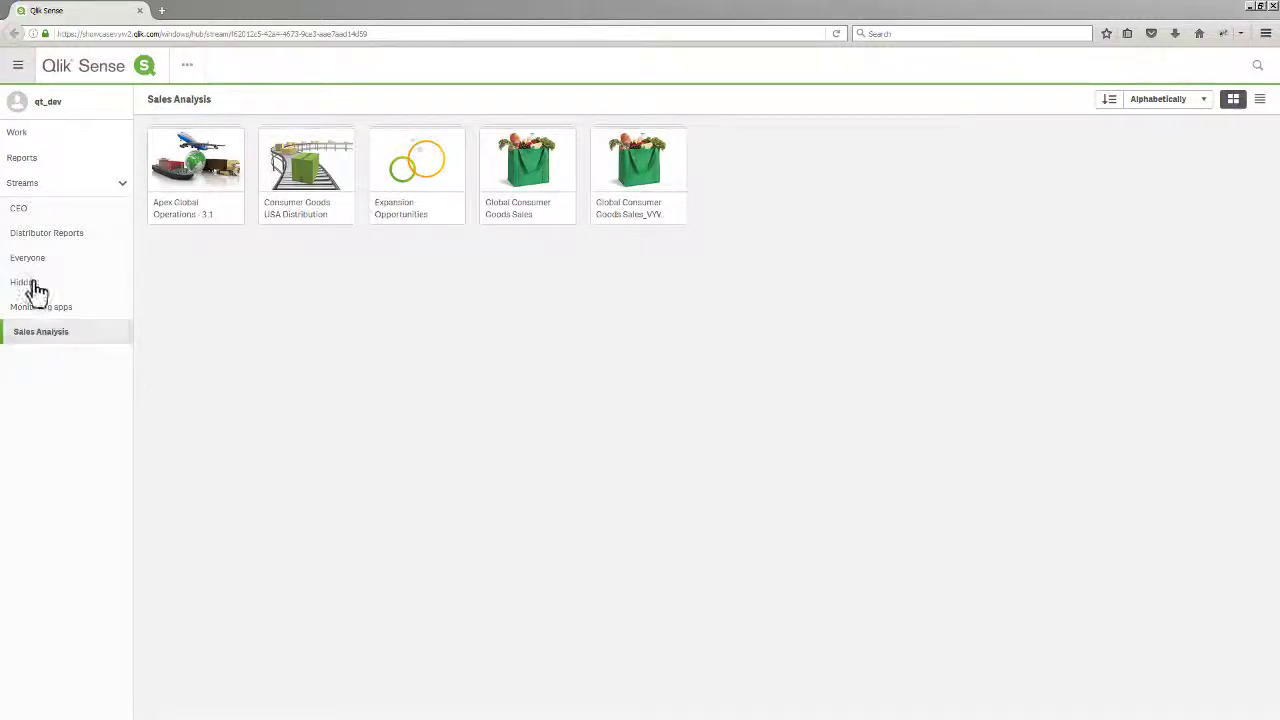
# - Create a new app named "Expansion Opportunites" in the personal Work area and open it
pyautogui.click(34, 136)
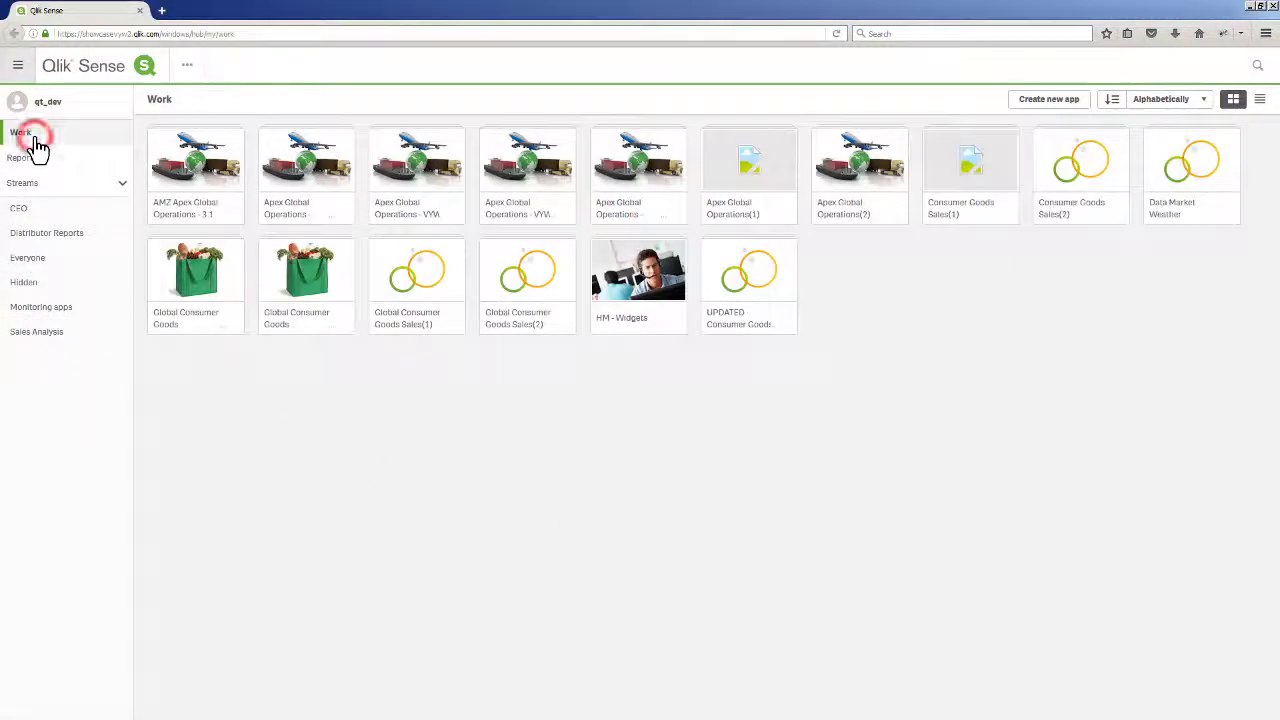
pyautogui.click(1026, 101)
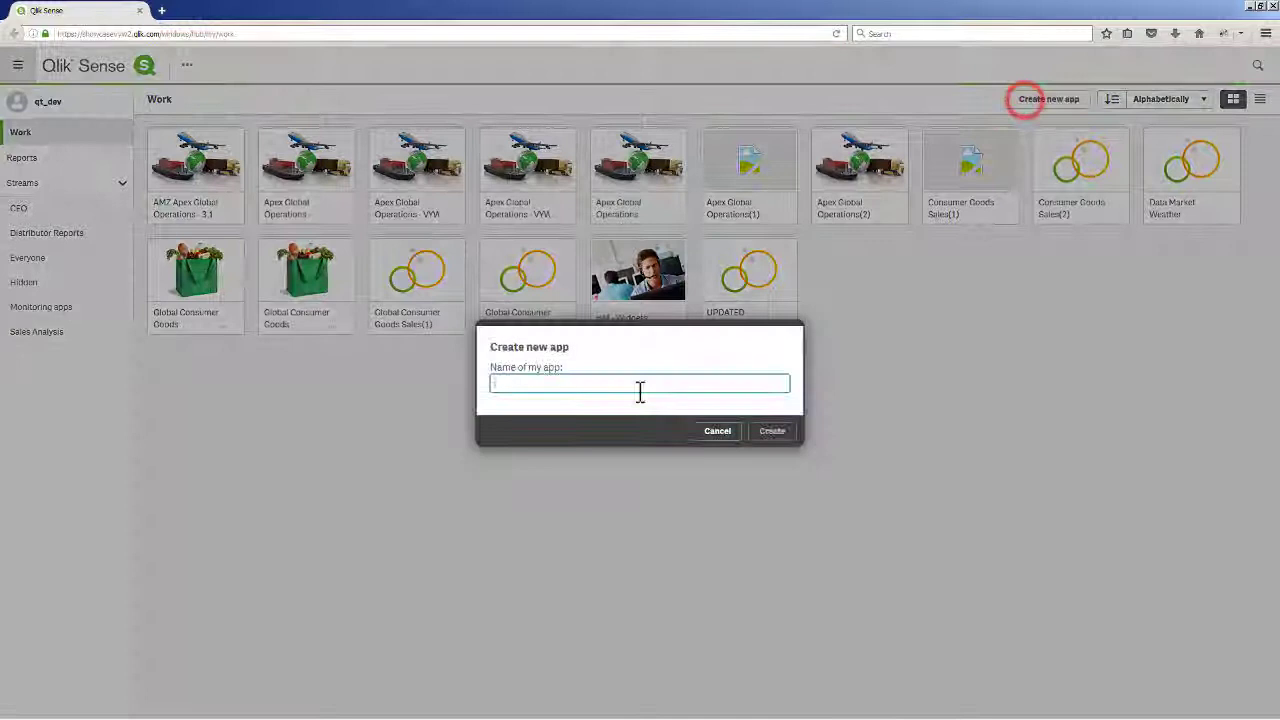
pyautogui.write('Expansion Opportunites')
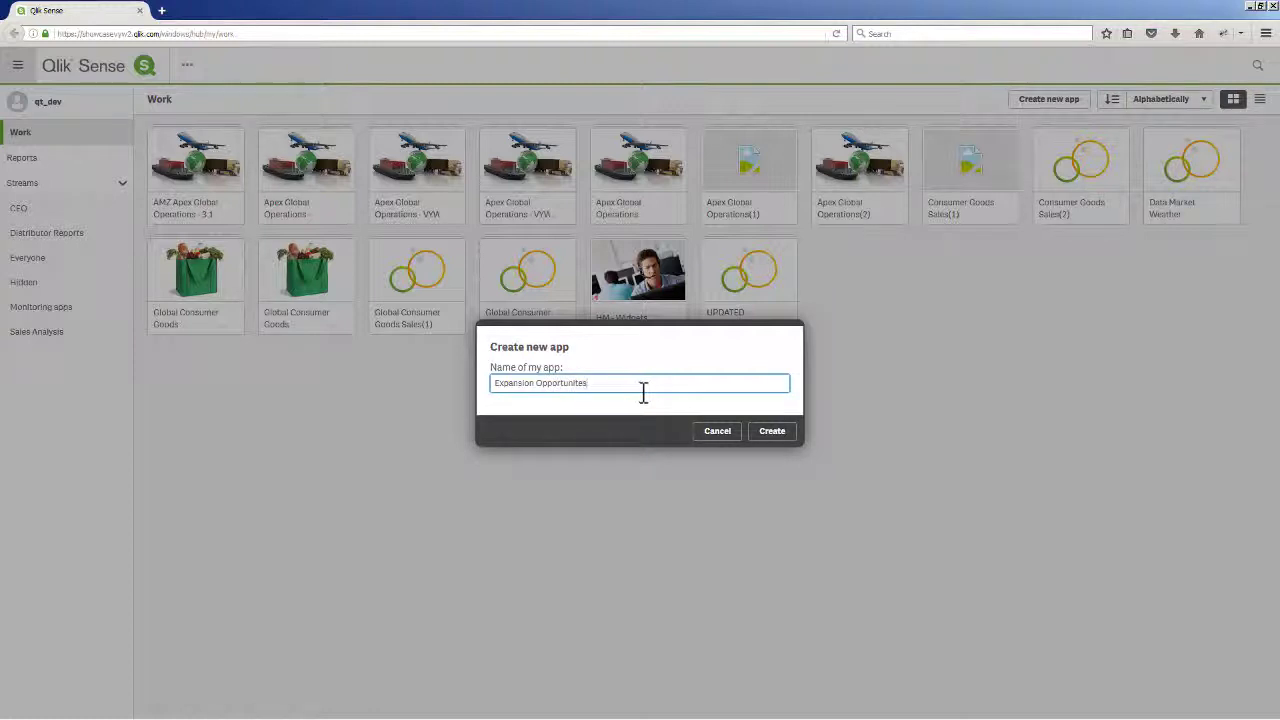
pyautogui.click(785, 437)
pyautogui.click(766, 431)
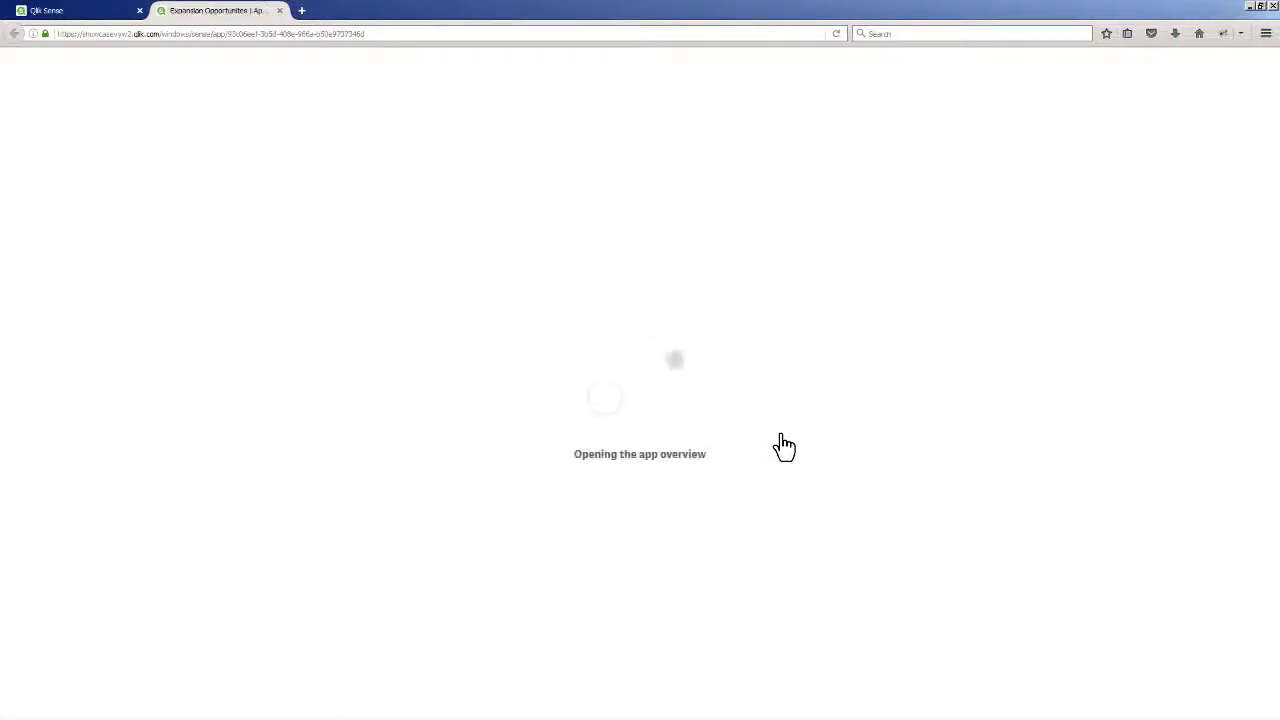
# - Add the stores3.xlsx file from the stores folder to the new app as its data source and minimize the folder window
pyautogui.hotkey('alt', 'Tab')
pyautogui.hotkey('alt', 'Tab')
pyautogui.hotkey('alt', 'Tab')
pyautogui.hotkey('alt', 'Tab')
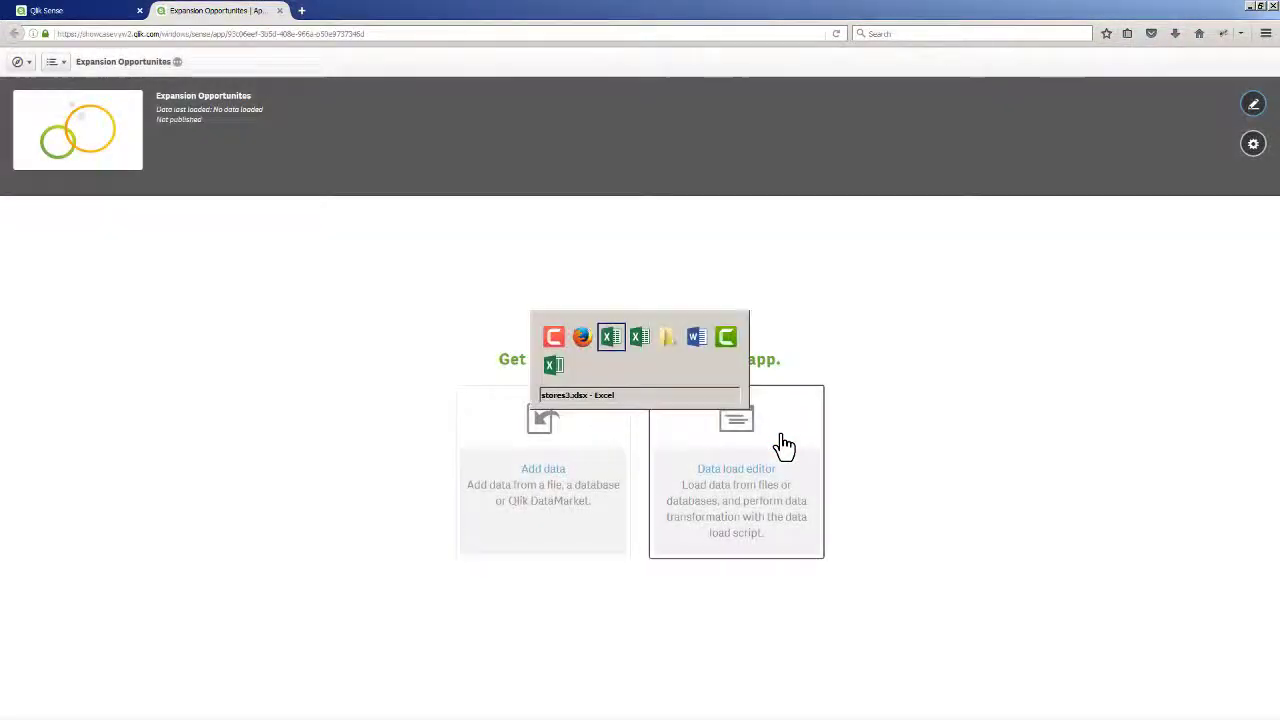
pyautogui.moveTo(443, 565); pyautogui.dragTo(410, 400)
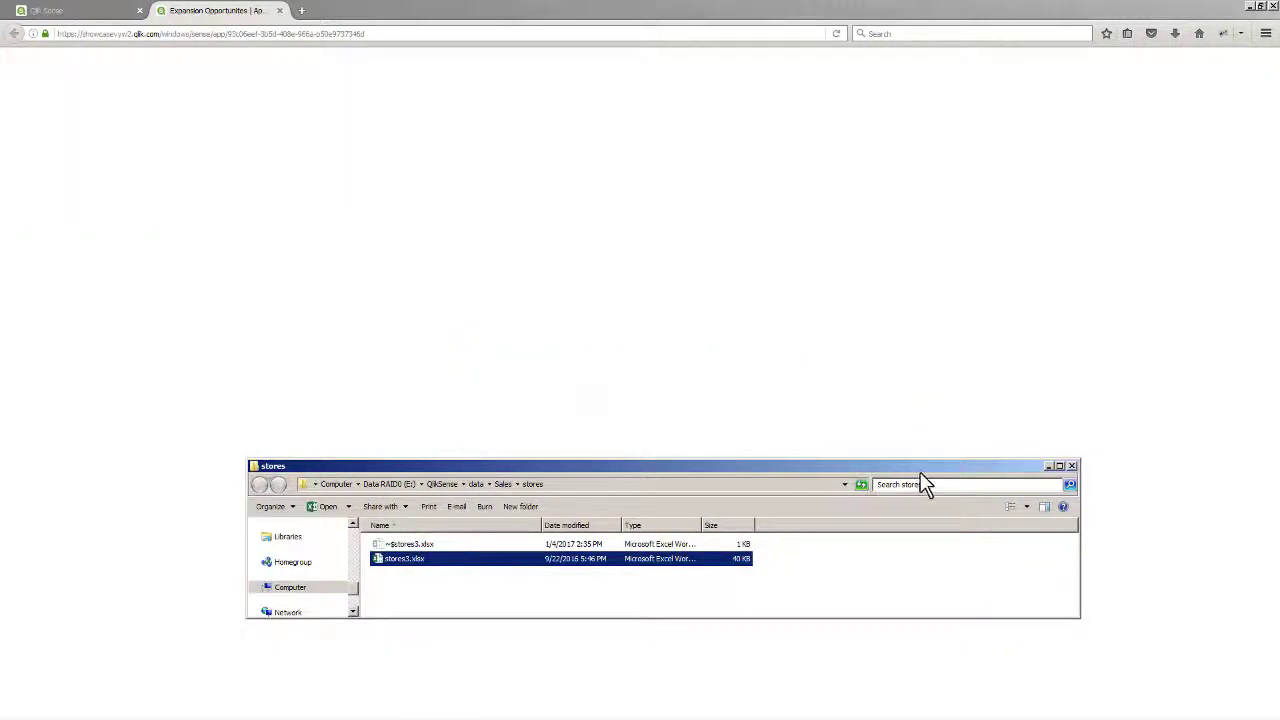
pyautogui.click(1048, 467)
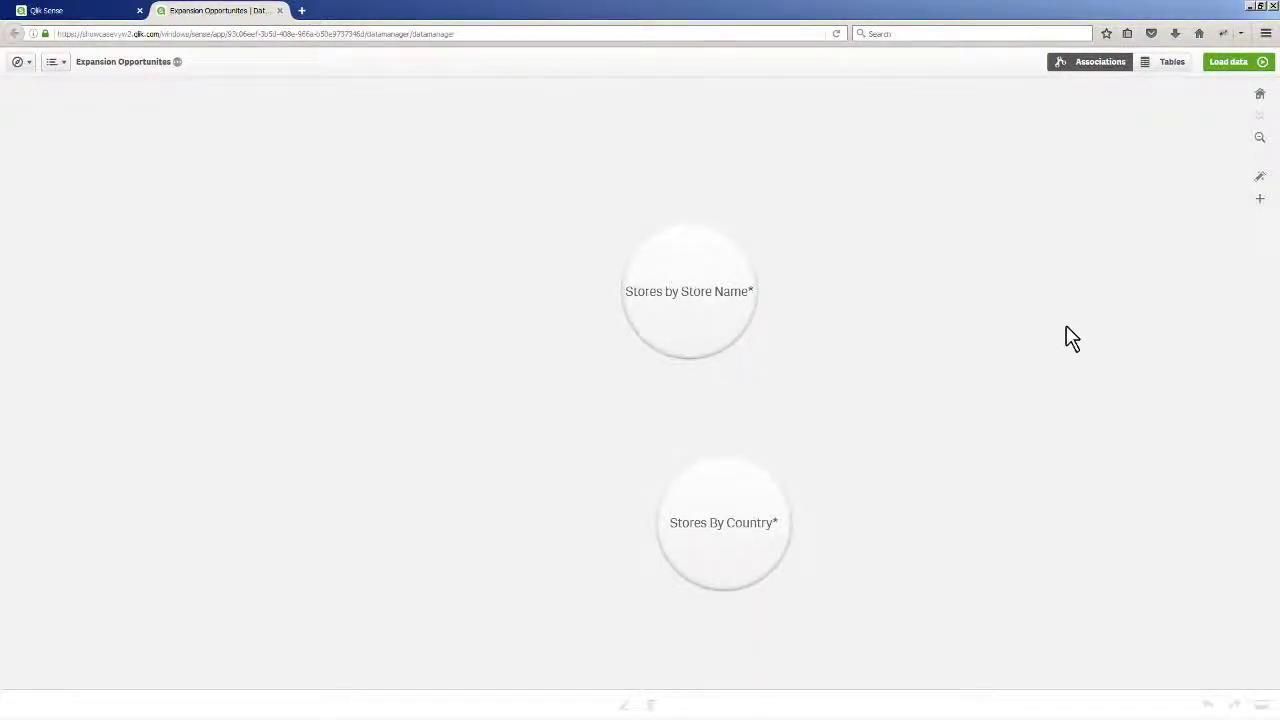
# - Unpivot the 7-Eleven, Carrefour, Hyper Star, Metro, Market Basket, QlikMart, SPAR and Tesco fields of the Stores by Store Name table
pyautogui.click(1157, 82)
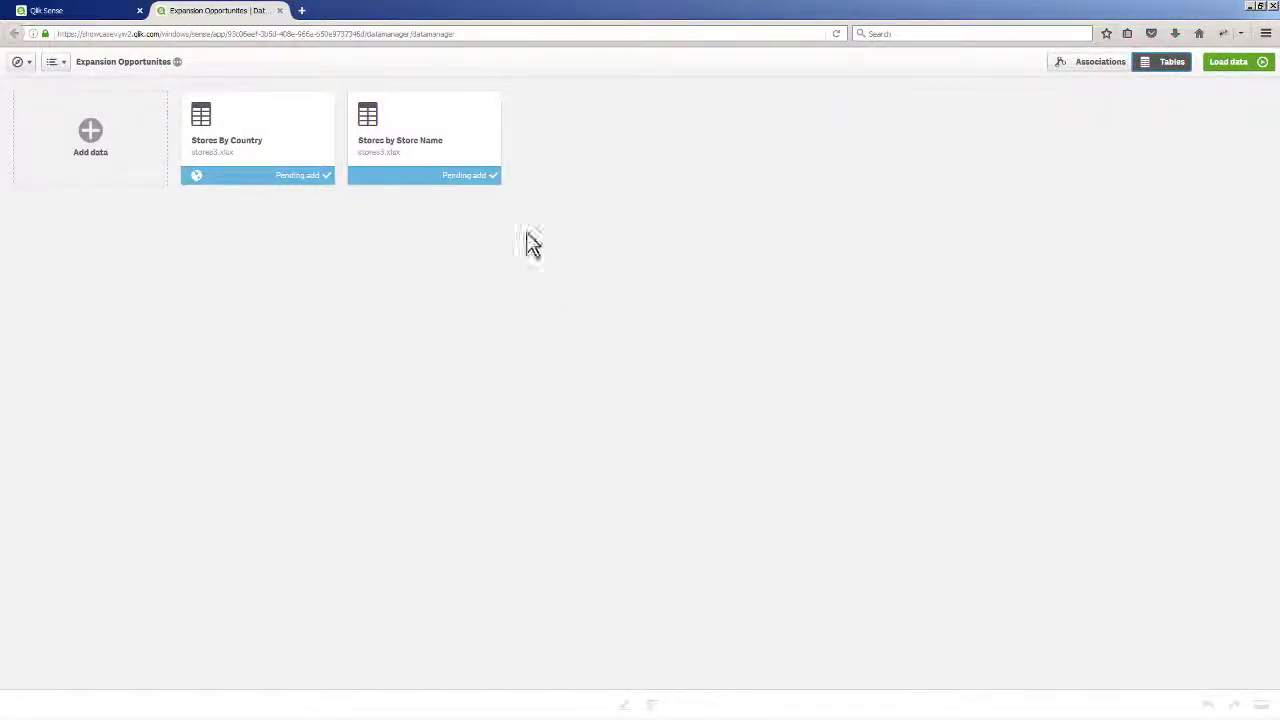
pyautogui.click(470, 109)
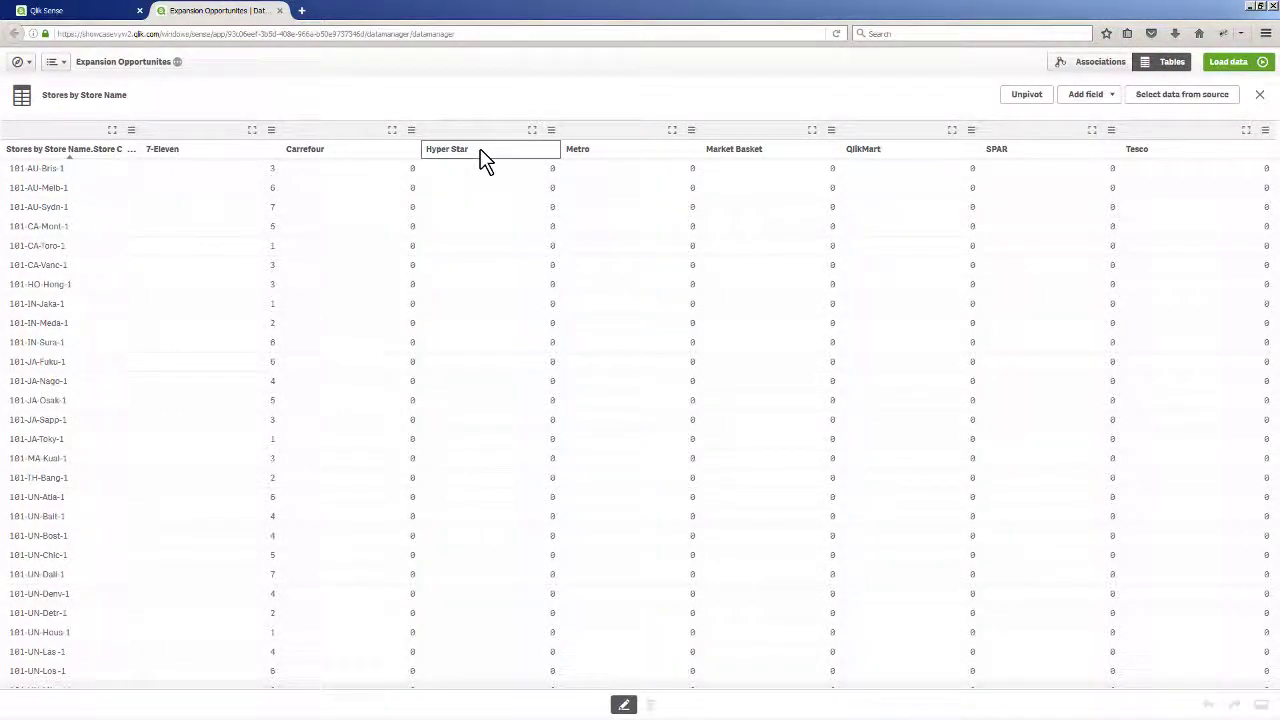
pyautogui.click(1027, 100)
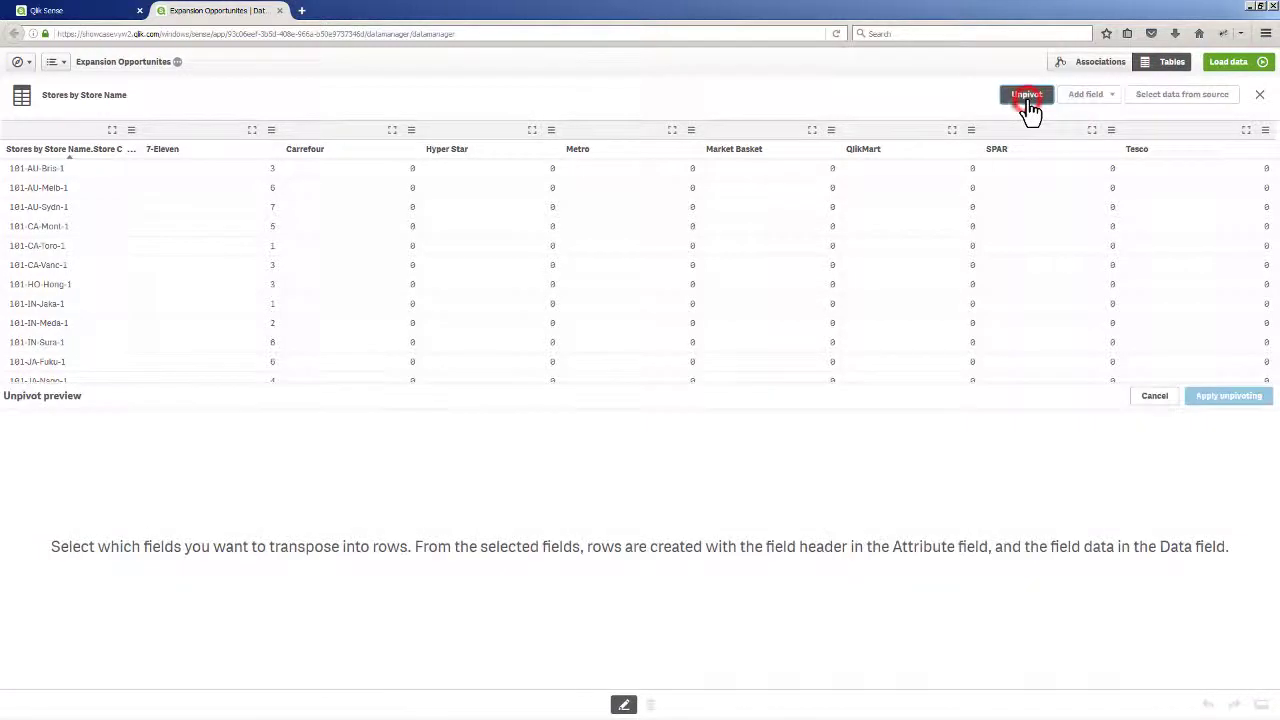
pyautogui.click(184, 131)
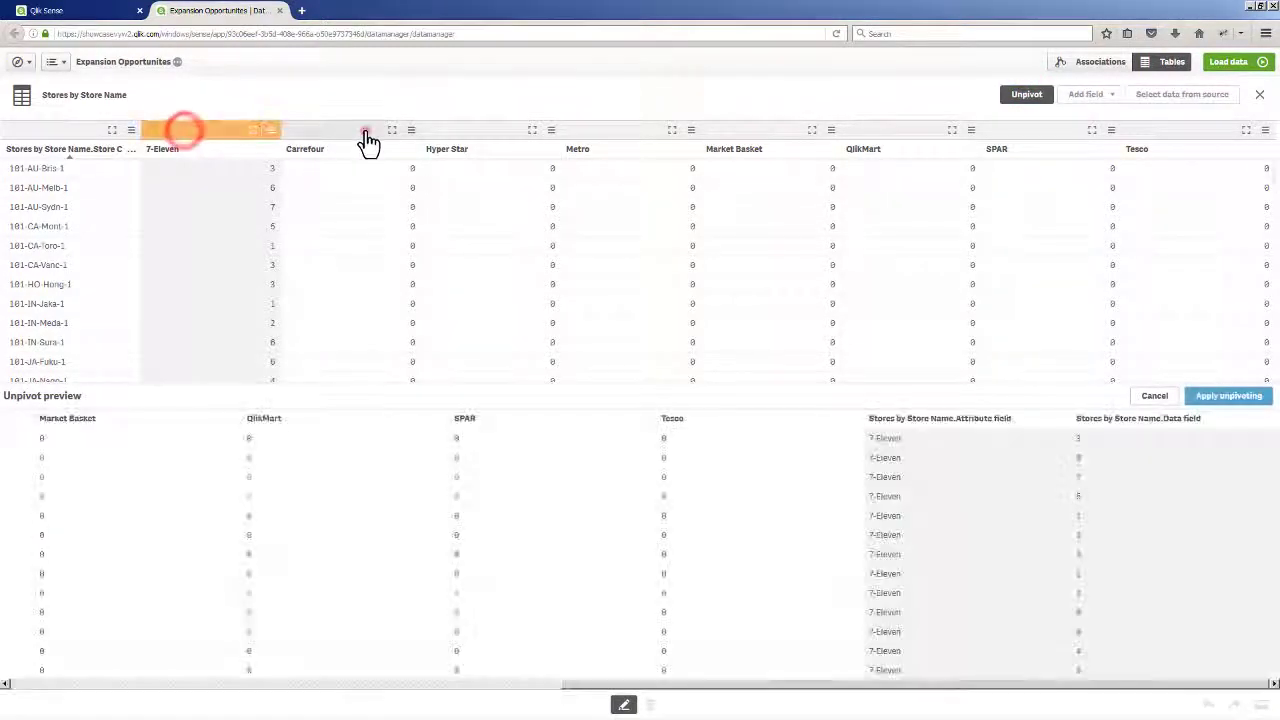
pyautogui.click(366, 131)
pyautogui.click(457, 131)
pyautogui.click(606, 132)
pyautogui.click(751, 138)
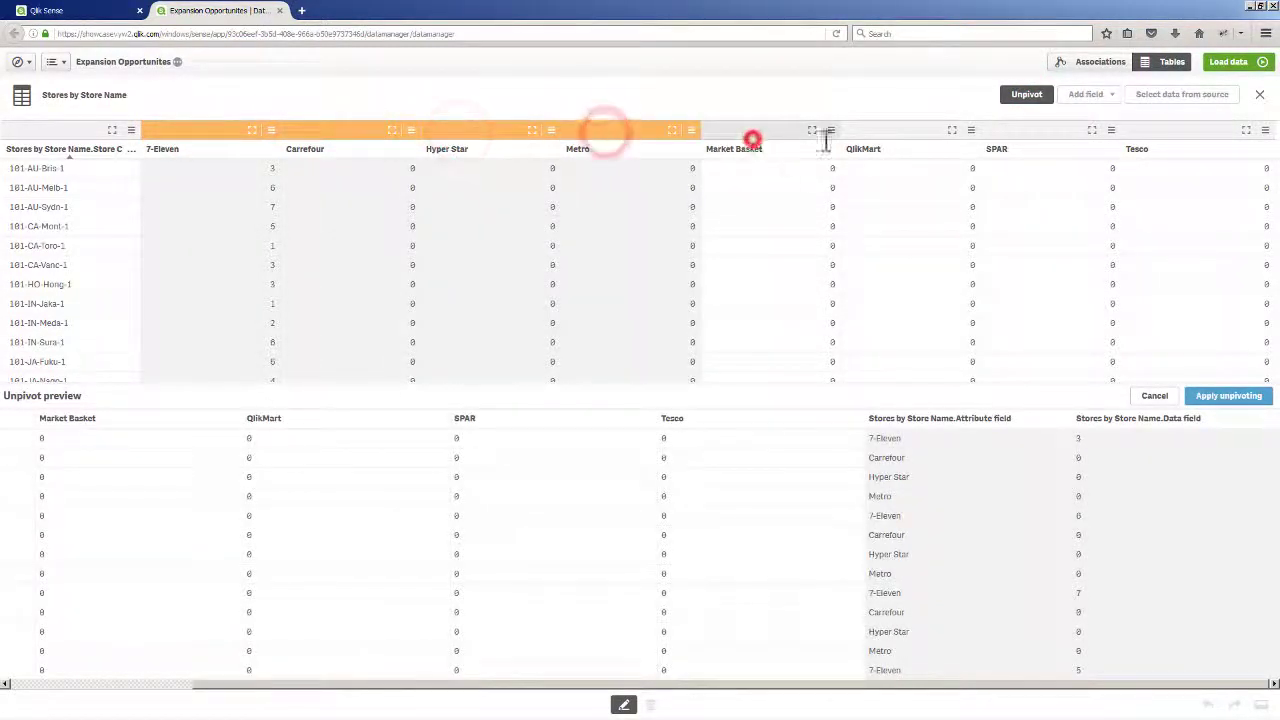
pyautogui.click(872, 136)
pyautogui.click(998, 135)
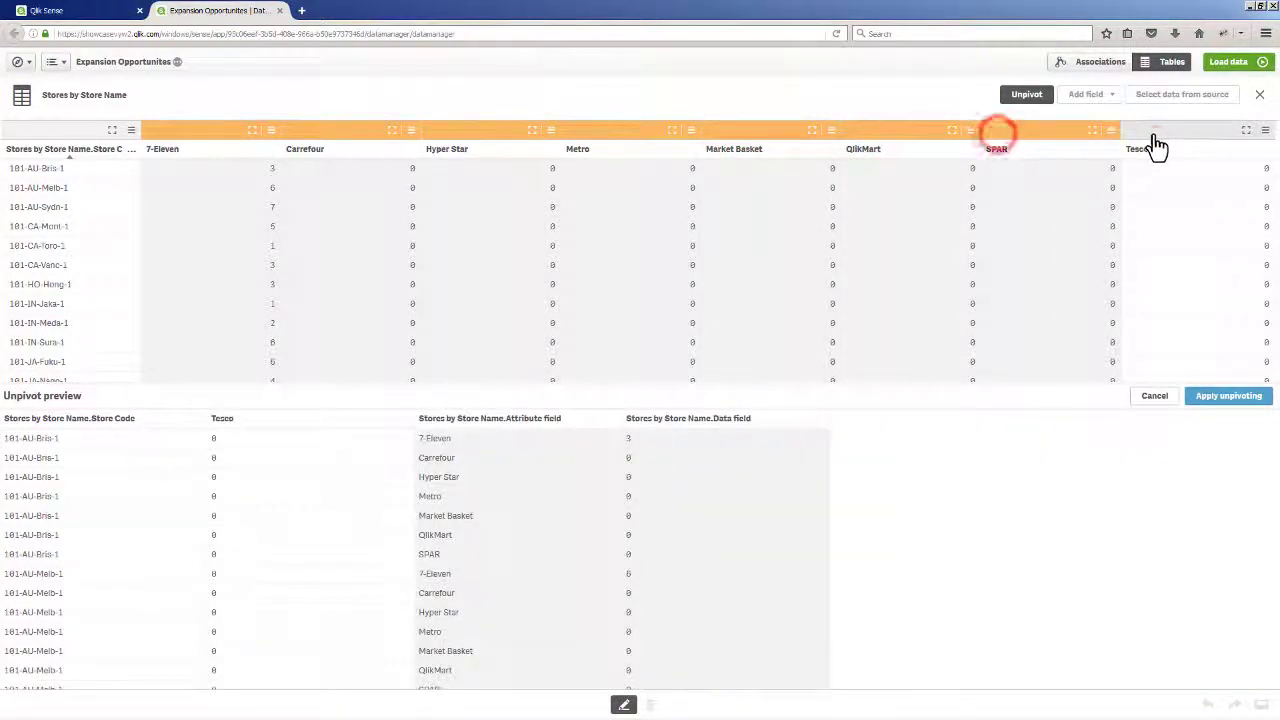
pyautogui.click(1150, 133)
pyautogui.click(1218, 397)
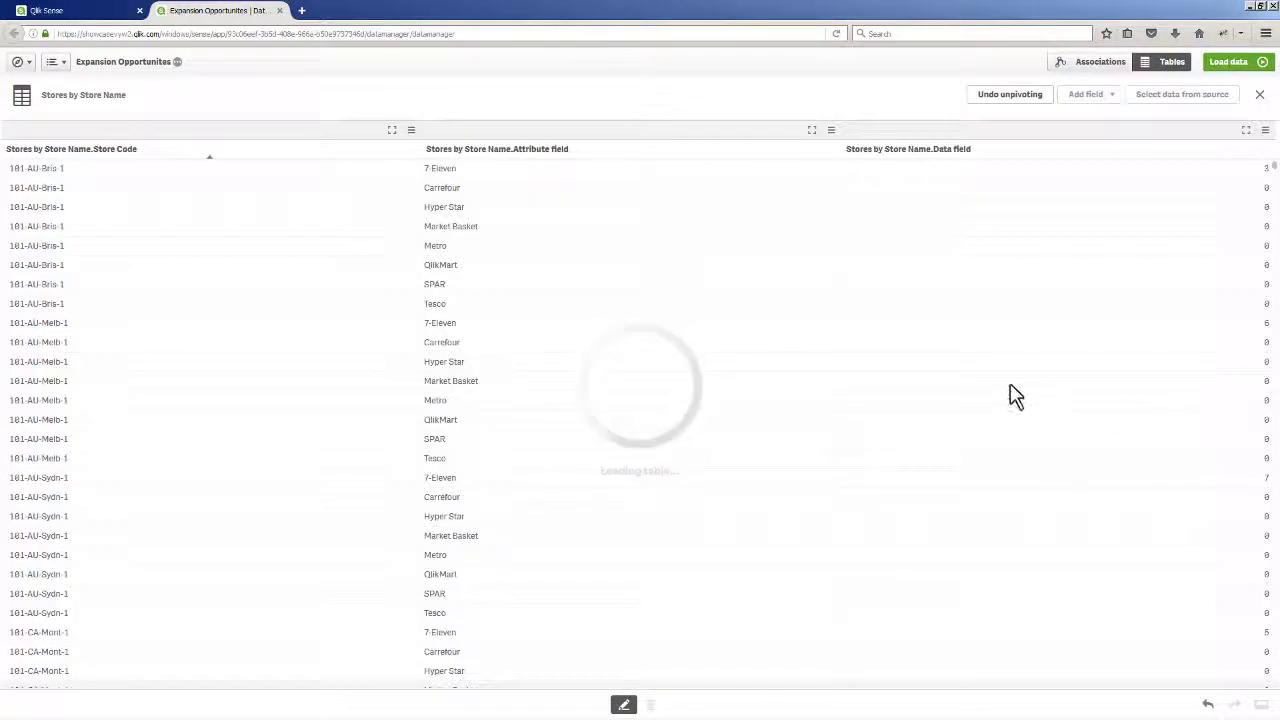
# - Rename the unpivoted table's attribute field to "Store Name" and its data field to "Number of Stores"
pyautogui.click(570, 149)
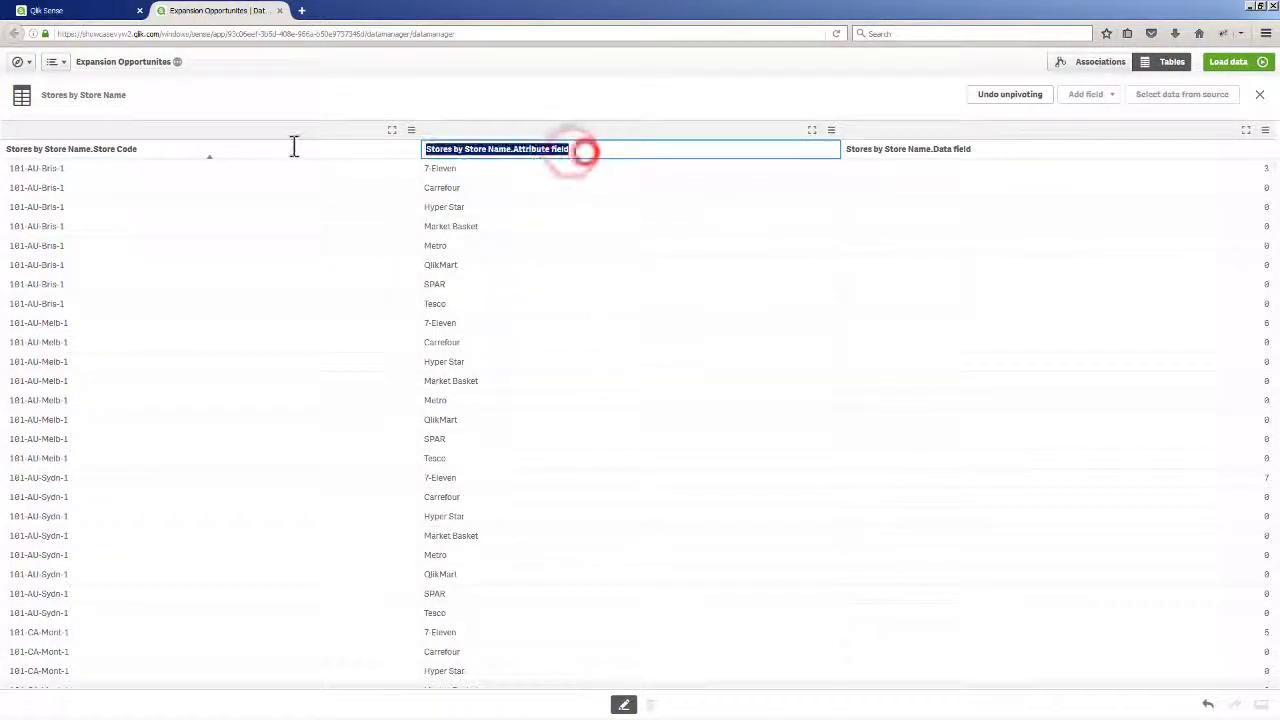
pyautogui.write('Store')
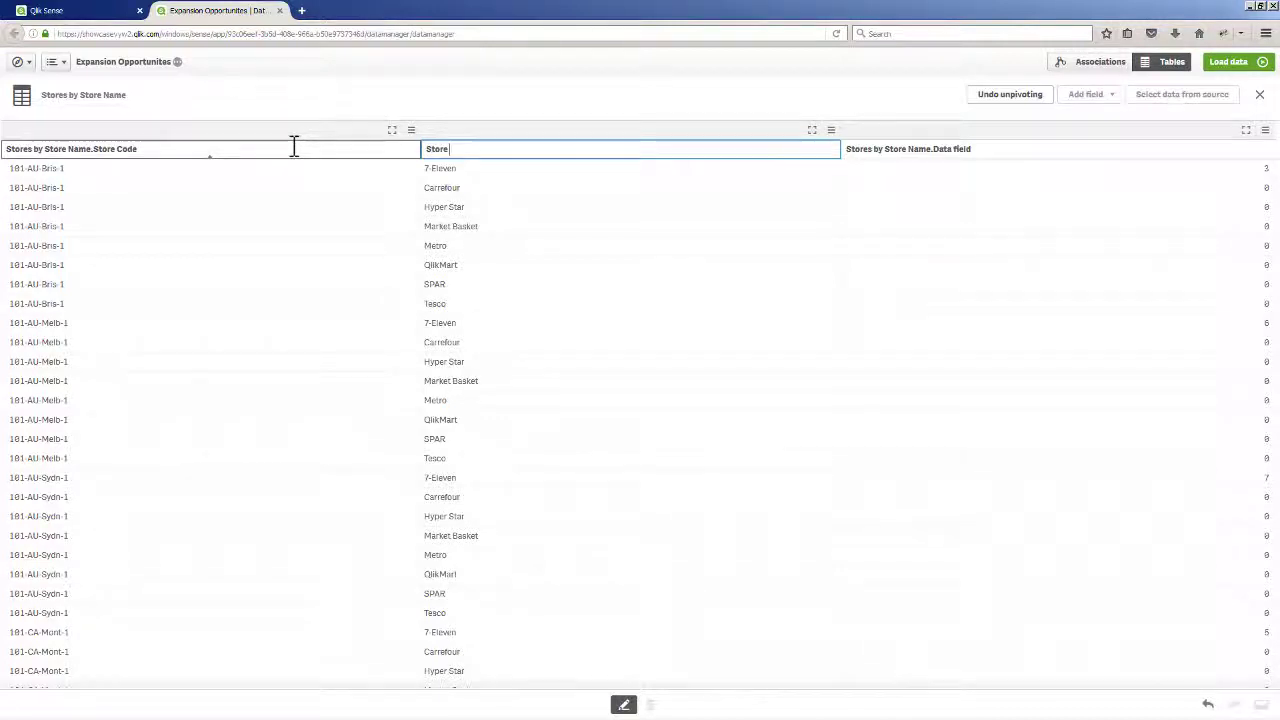
pyautogui.write(' Name')
pyautogui.click(957, 149)
pyautogui.click(1010, 150)
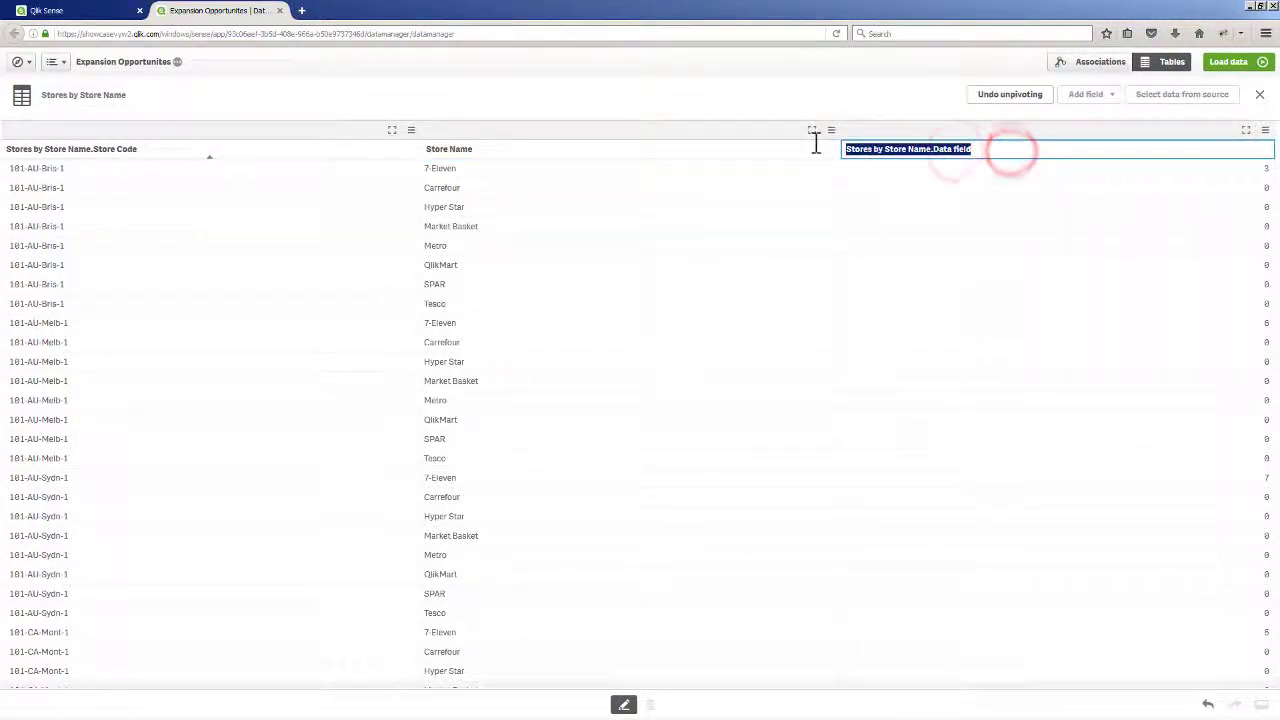
pyautogui.write('Number of Stores')
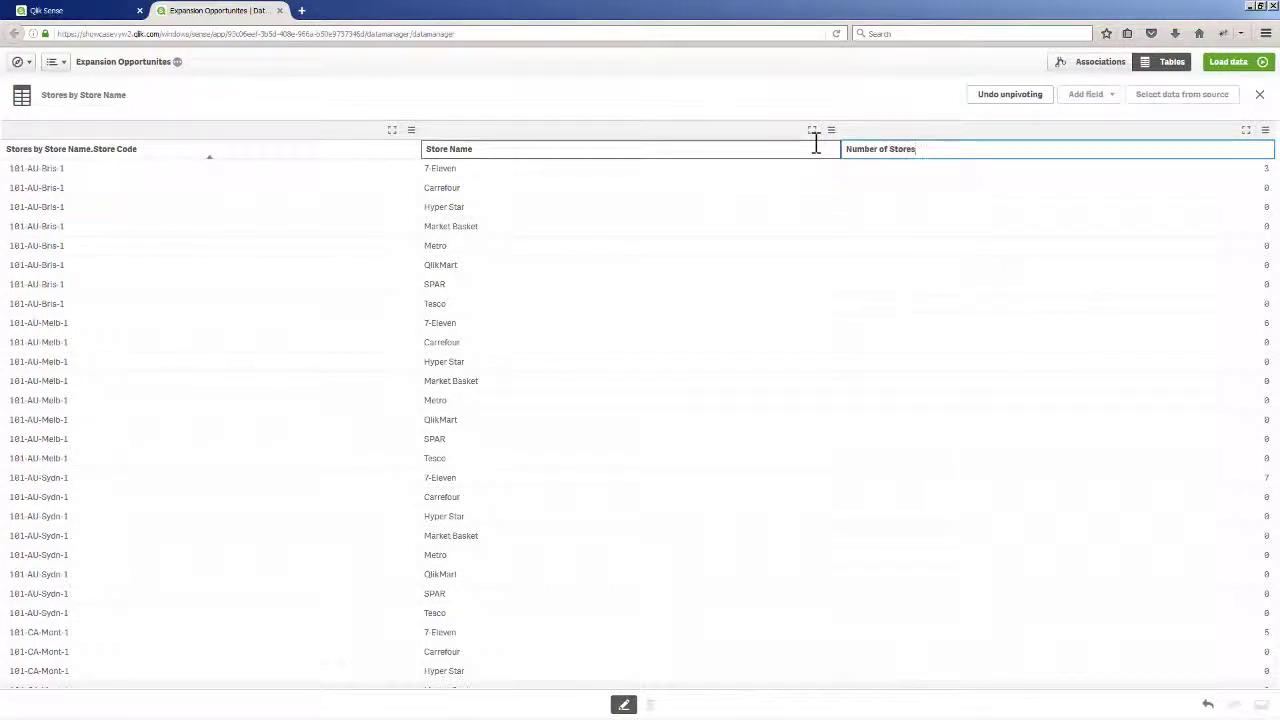
# - Load the prepared tables into the app and stay in the data manager instead of editing the sheet
pyautogui.click(1233, 66)
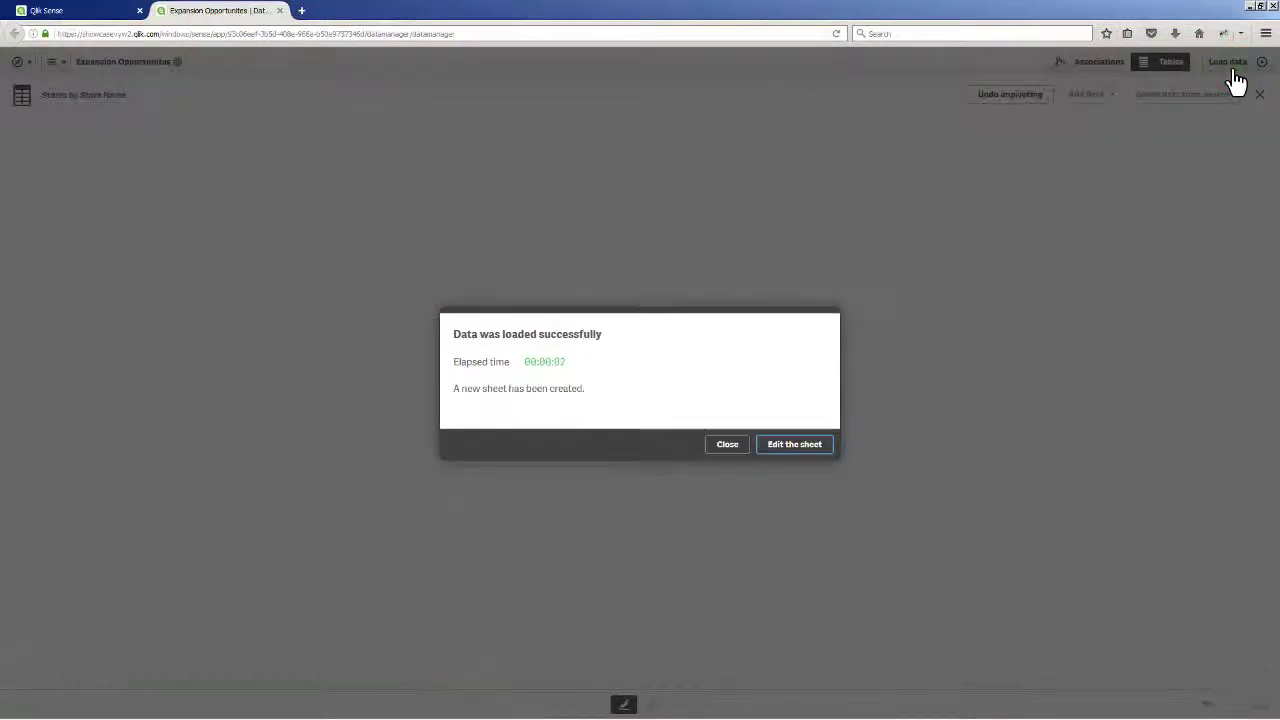
pyautogui.click(737, 448)
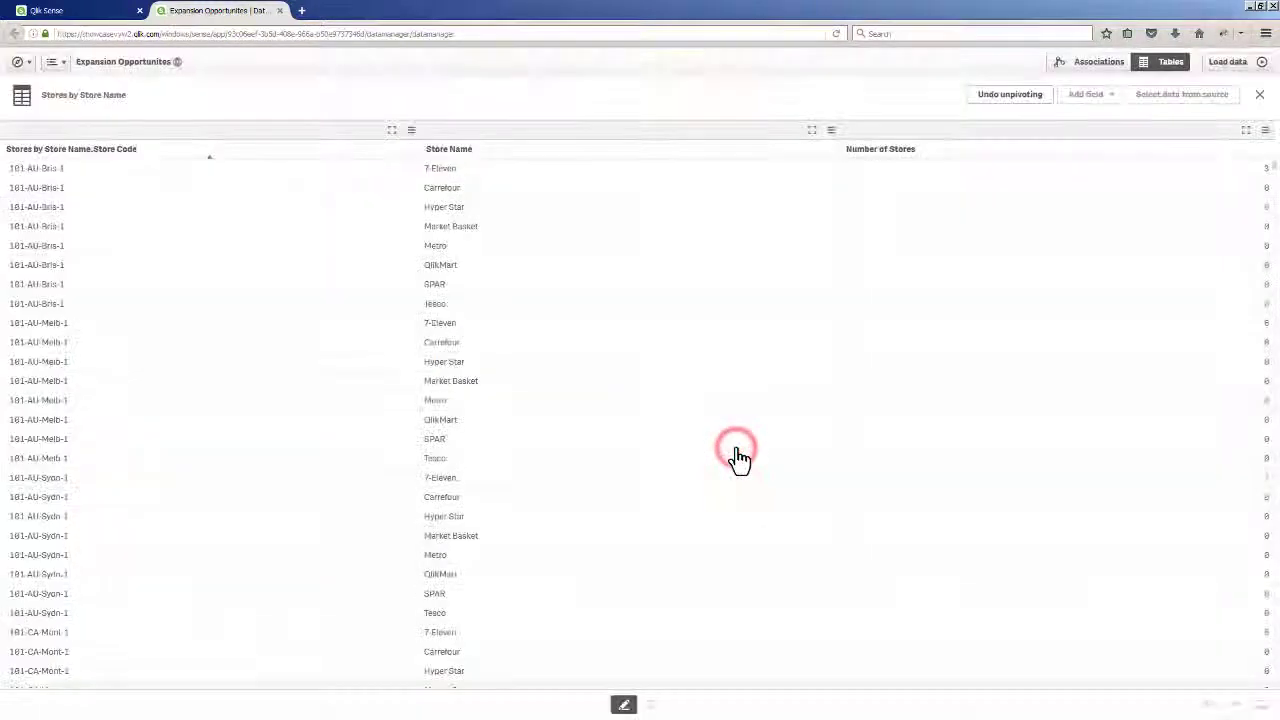
# - Associate the Stores By Country table with the Stores by Store Name table in the data model's associations view
pyautogui.click(1100, 68)
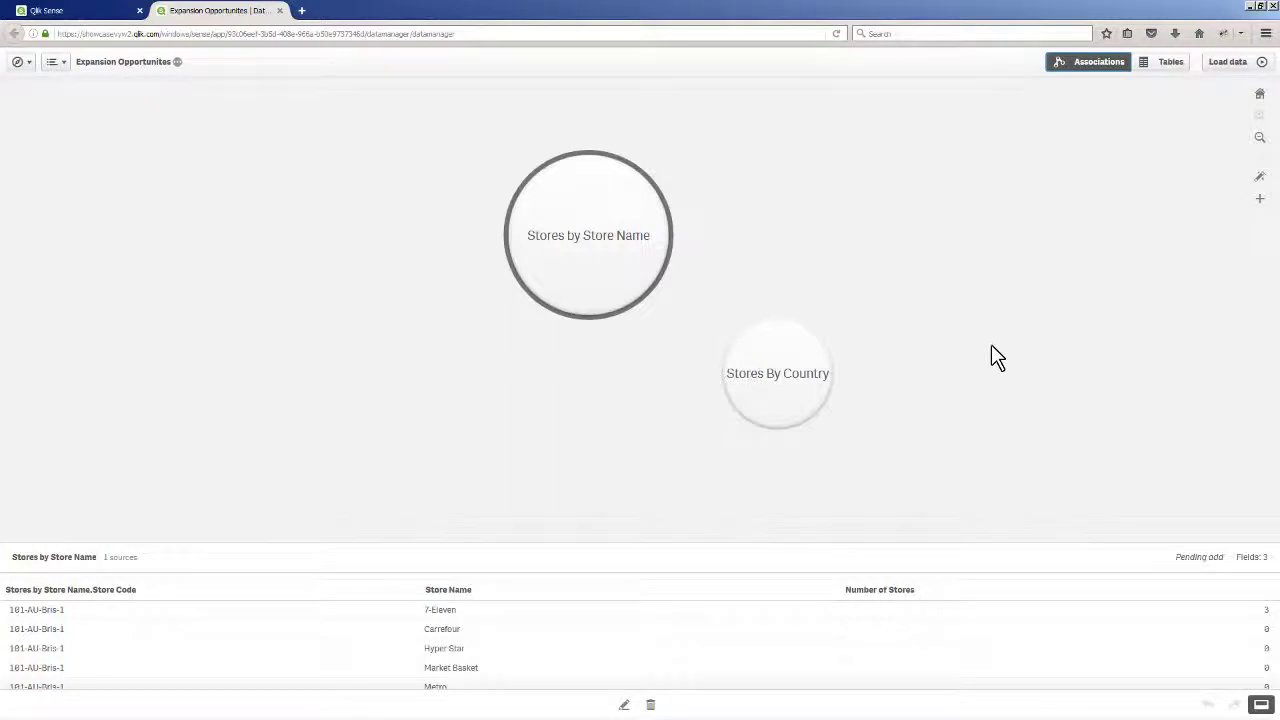
pyautogui.click(800, 388)
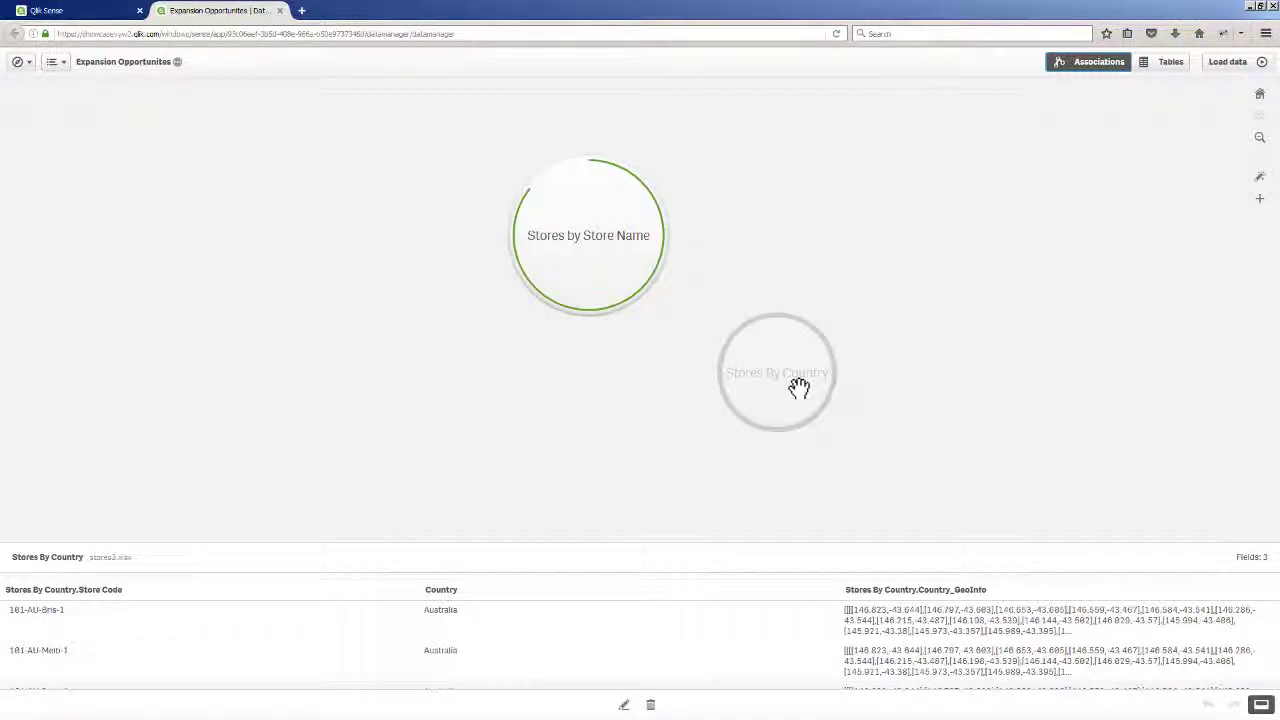
pyautogui.moveTo(799, 388); pyautogui.dragTo(702, 333)
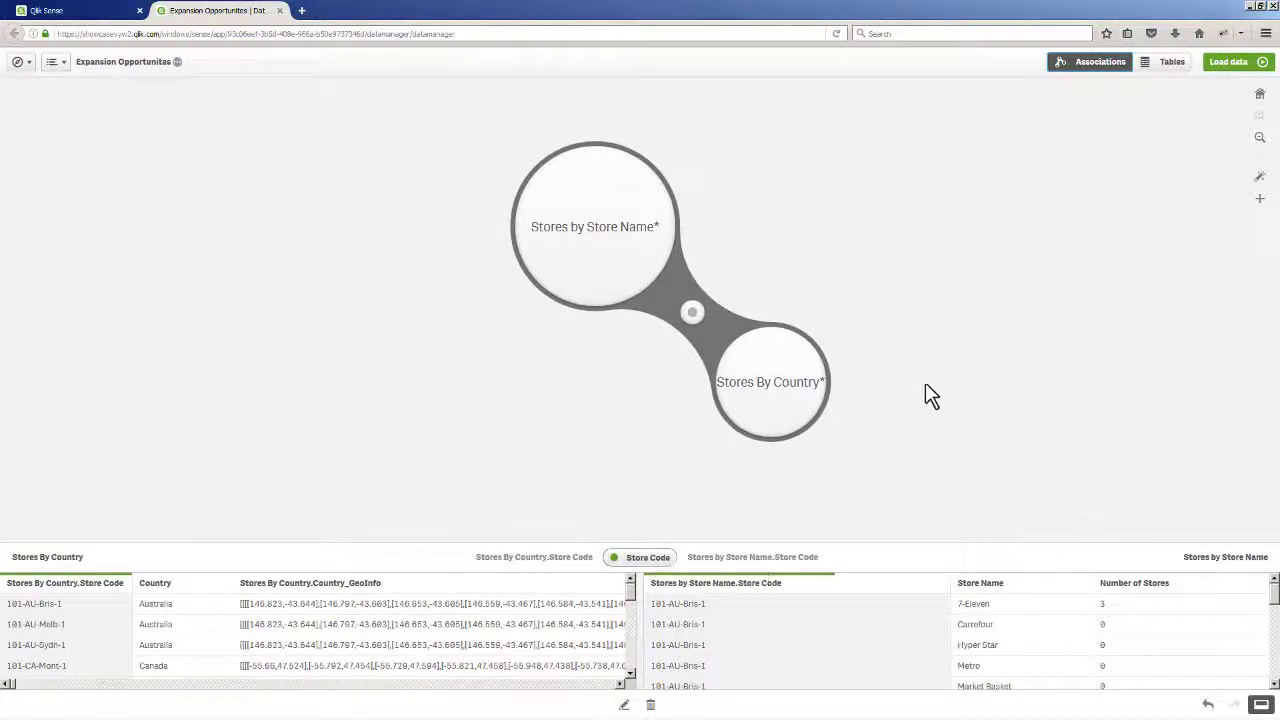
# - Start adding the Selected development indicators dataset from the Economy category of Qlik DataMarket's Essentials Free package
pyautogui.click(1261, 203)
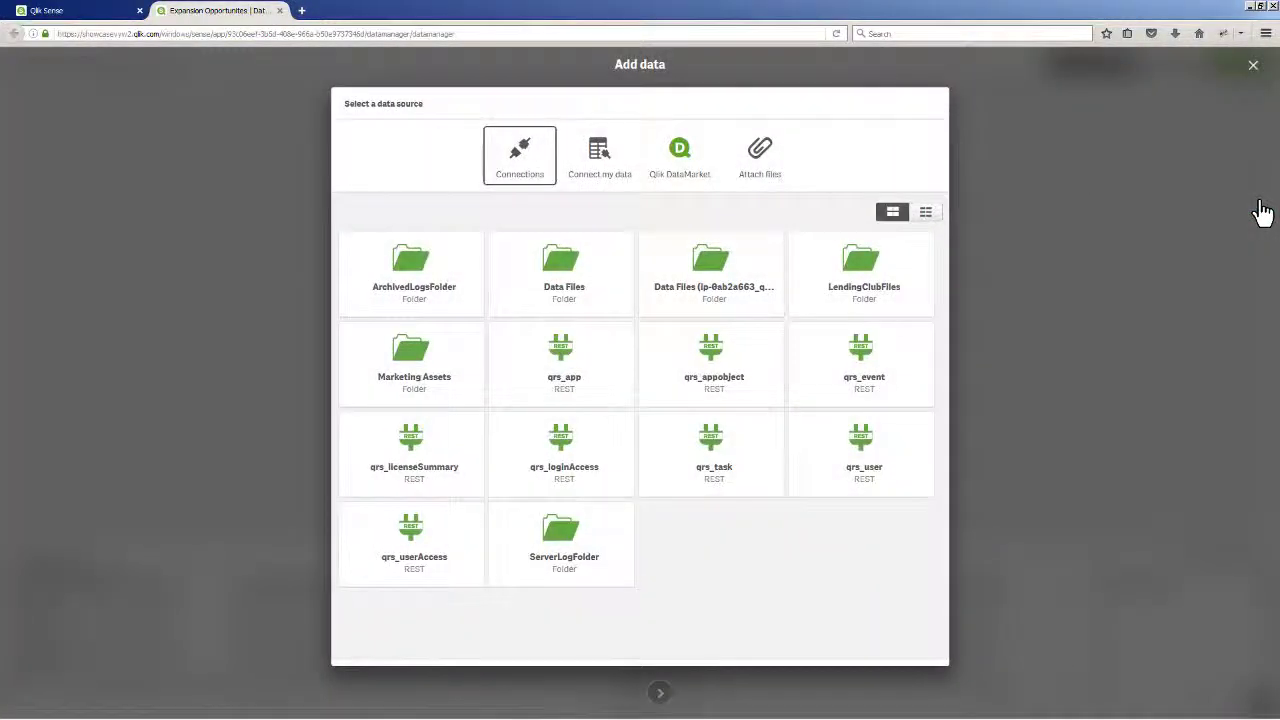
pyautogui.click(703, 190)
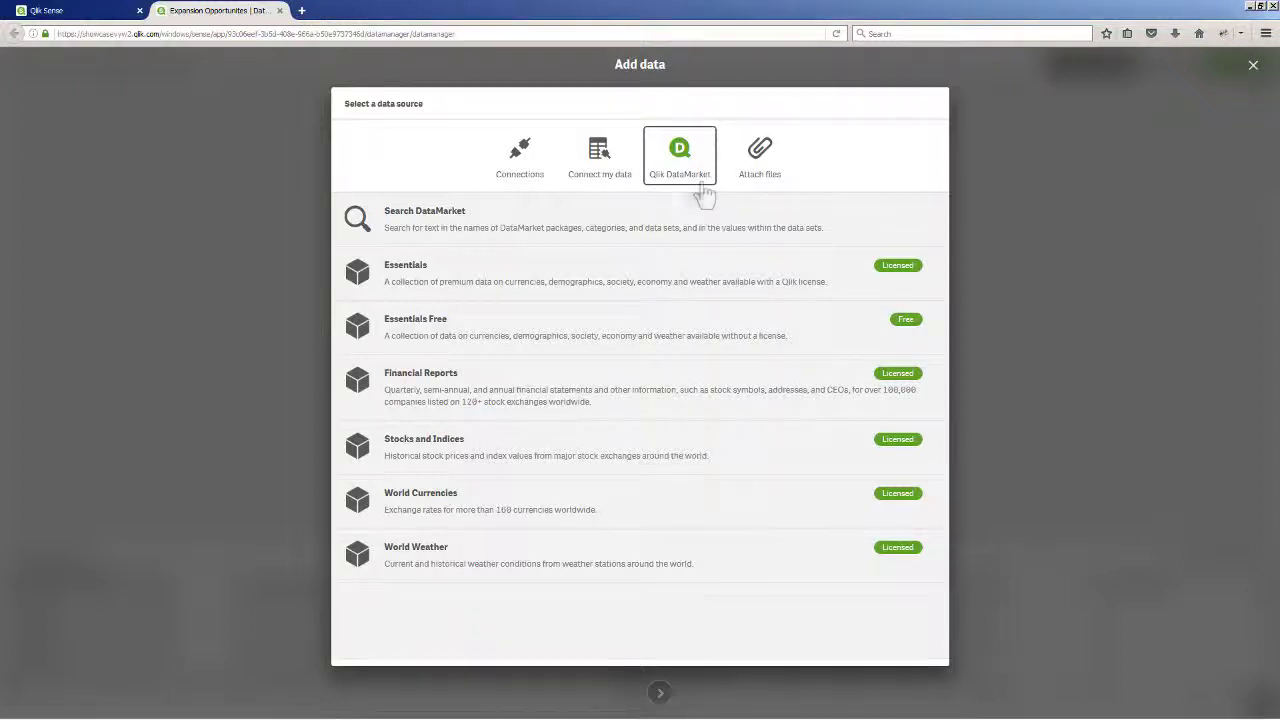
pyautogui.click(537, 322)
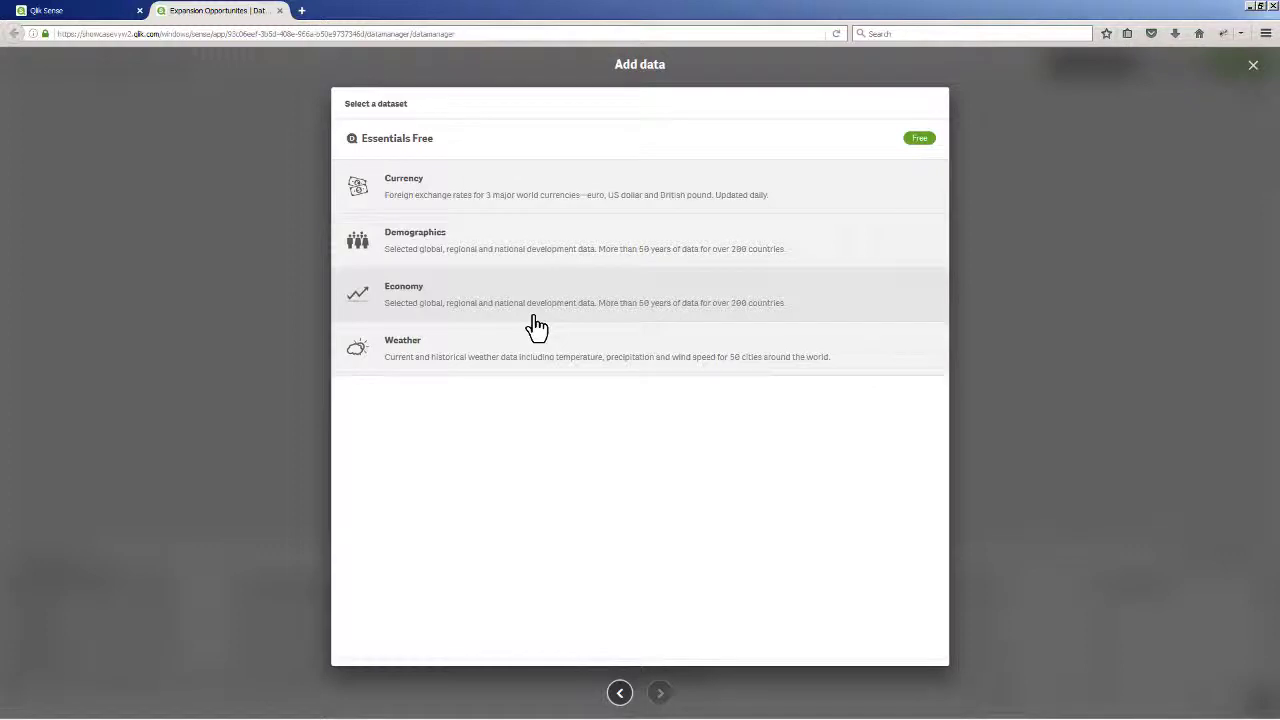
pyautogui.click(528, 300)
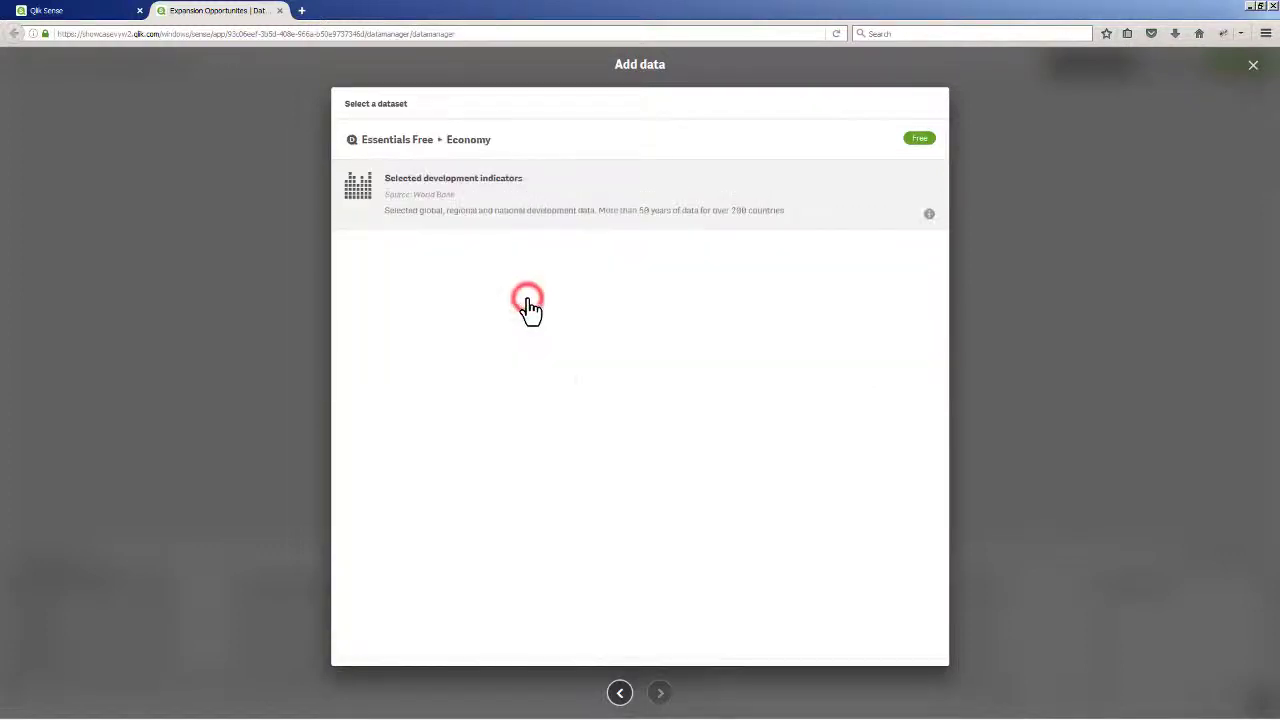
pyautogui.click(520, 206)
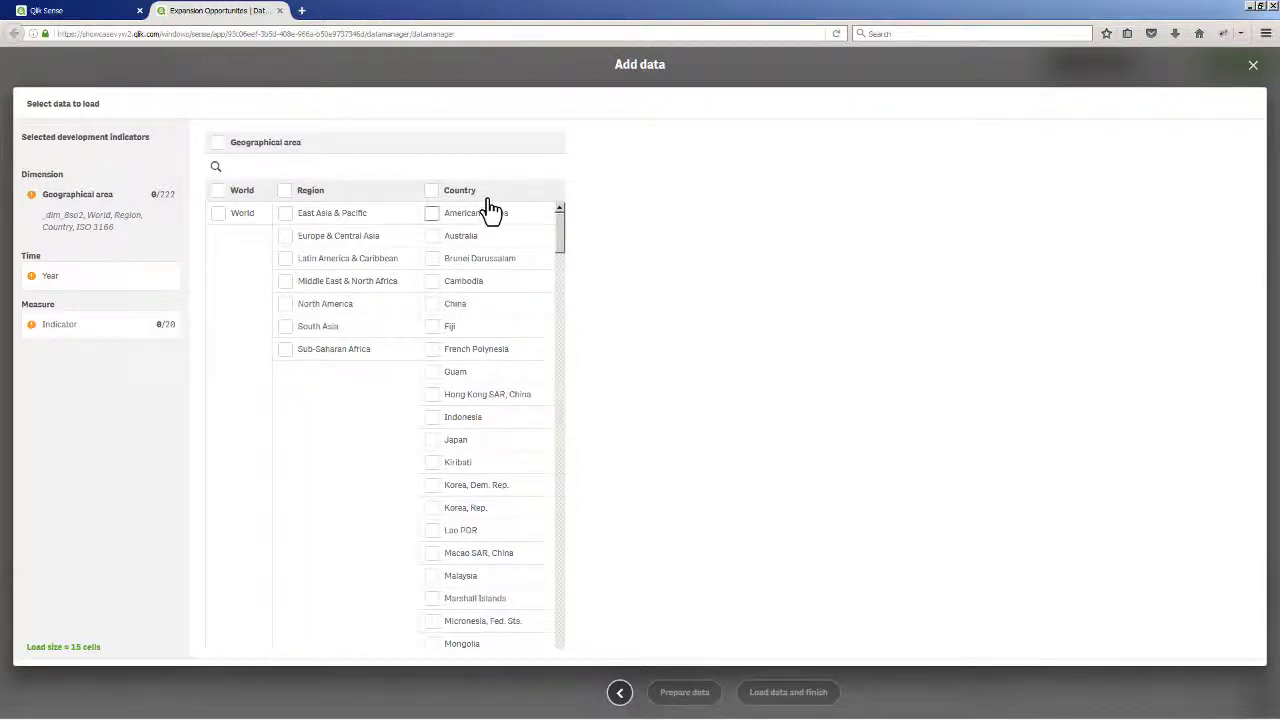
# - Select all countries as the dataset's geographical area and the most recent year as its time
pyautogui.click(431, 190)
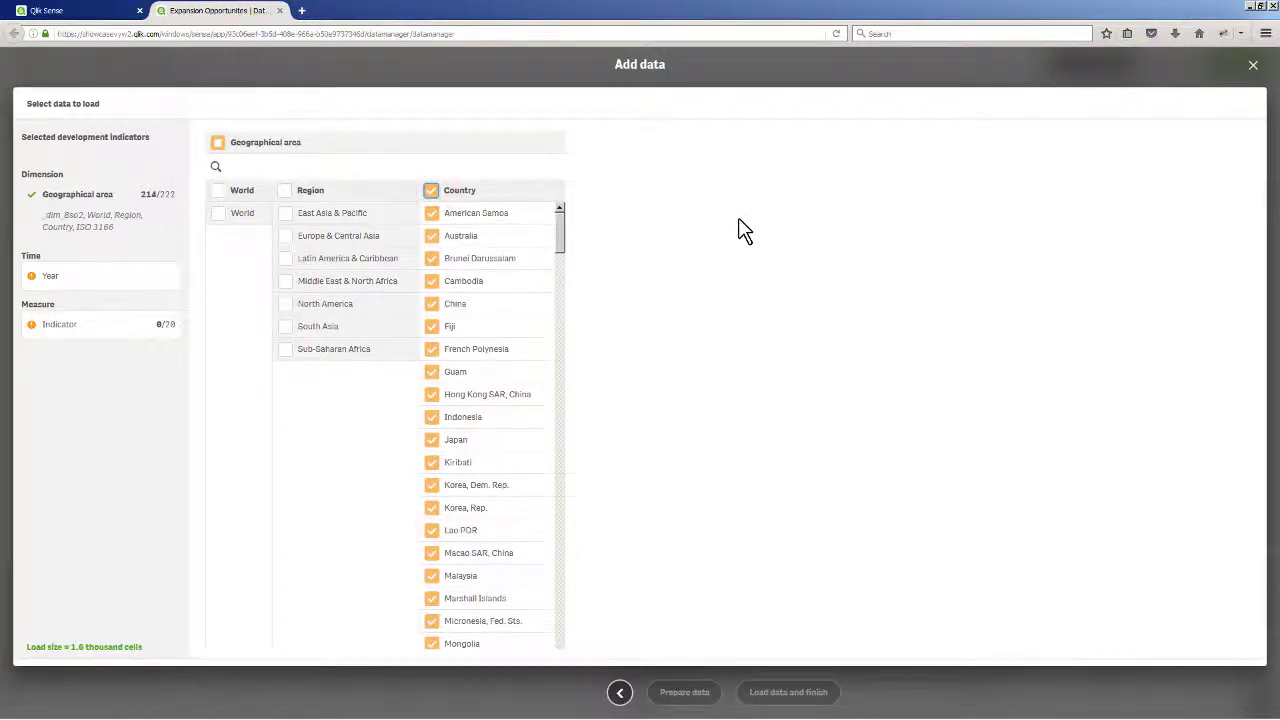
pyautogui.click(127, 278)
pyautogui.click(218, 166)
# - Choose the indicators GNI per capita, PPP (current international $), Population, total and GDP growth (annual %), and prepare the data
pyautogui.click(101, 298)
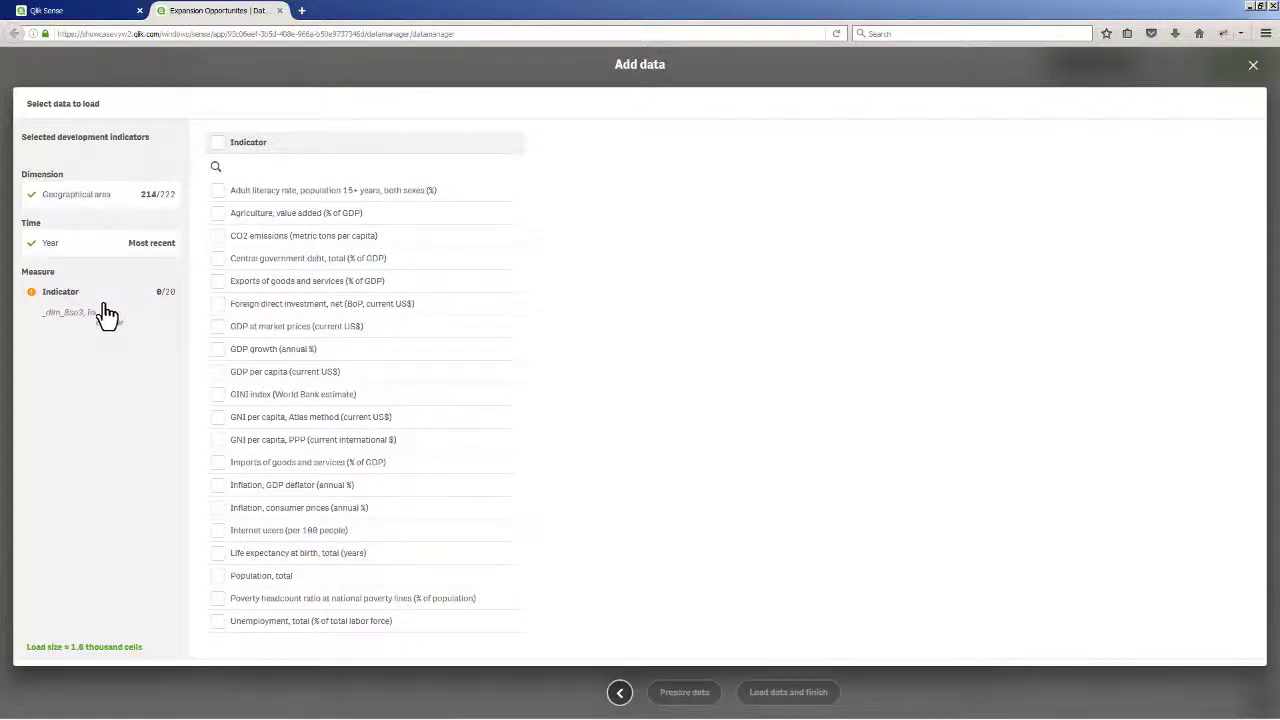
pyautogui.click(218, 445)
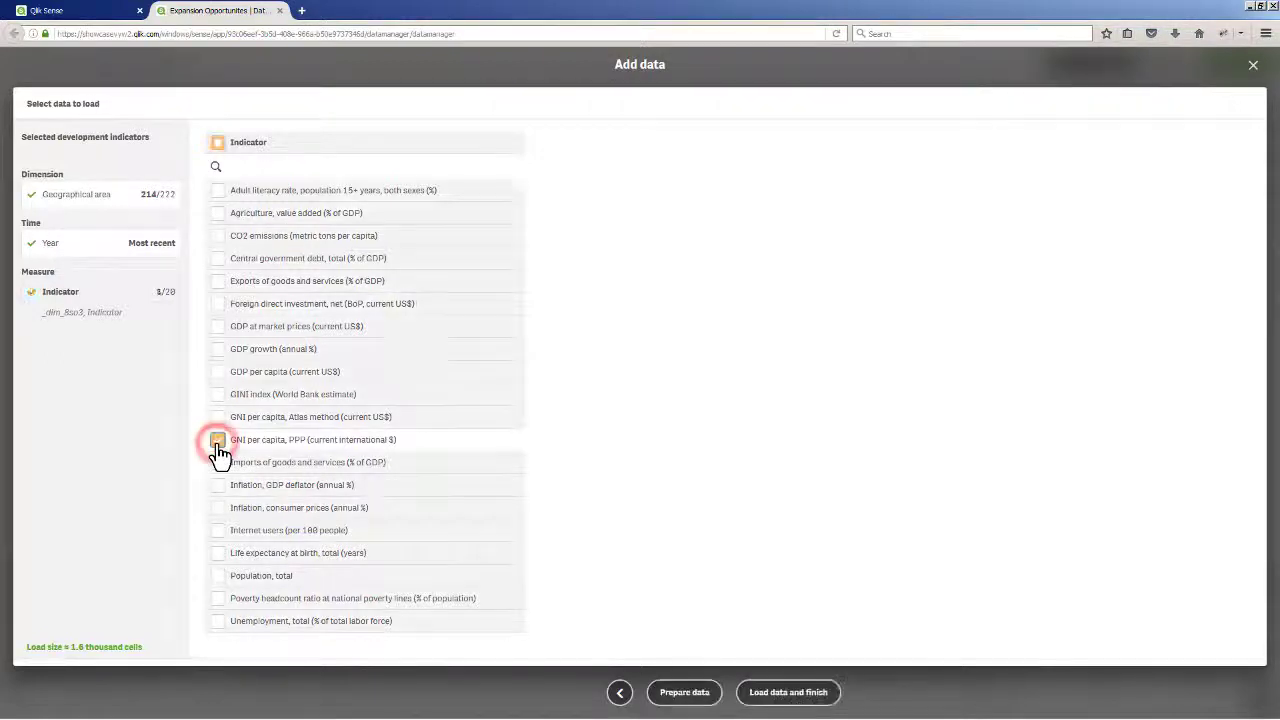
pyautogui.click(218, 578)
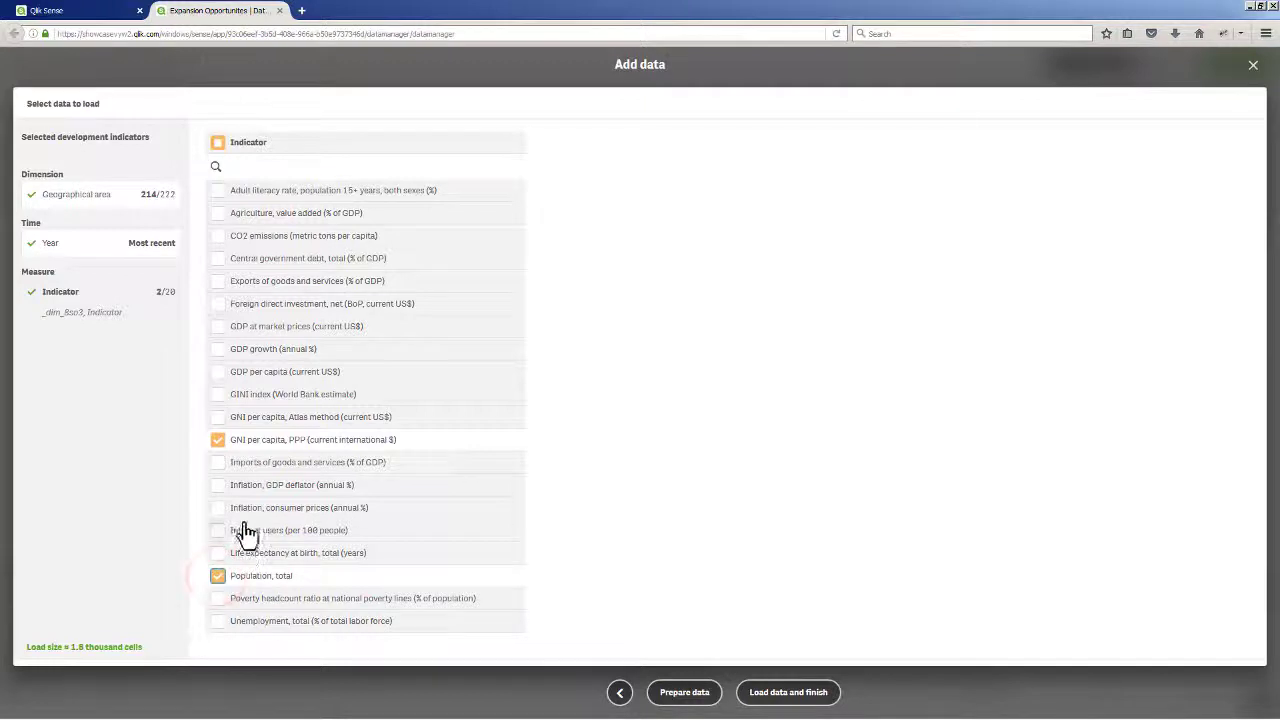
pyautogui.click(218, 350)
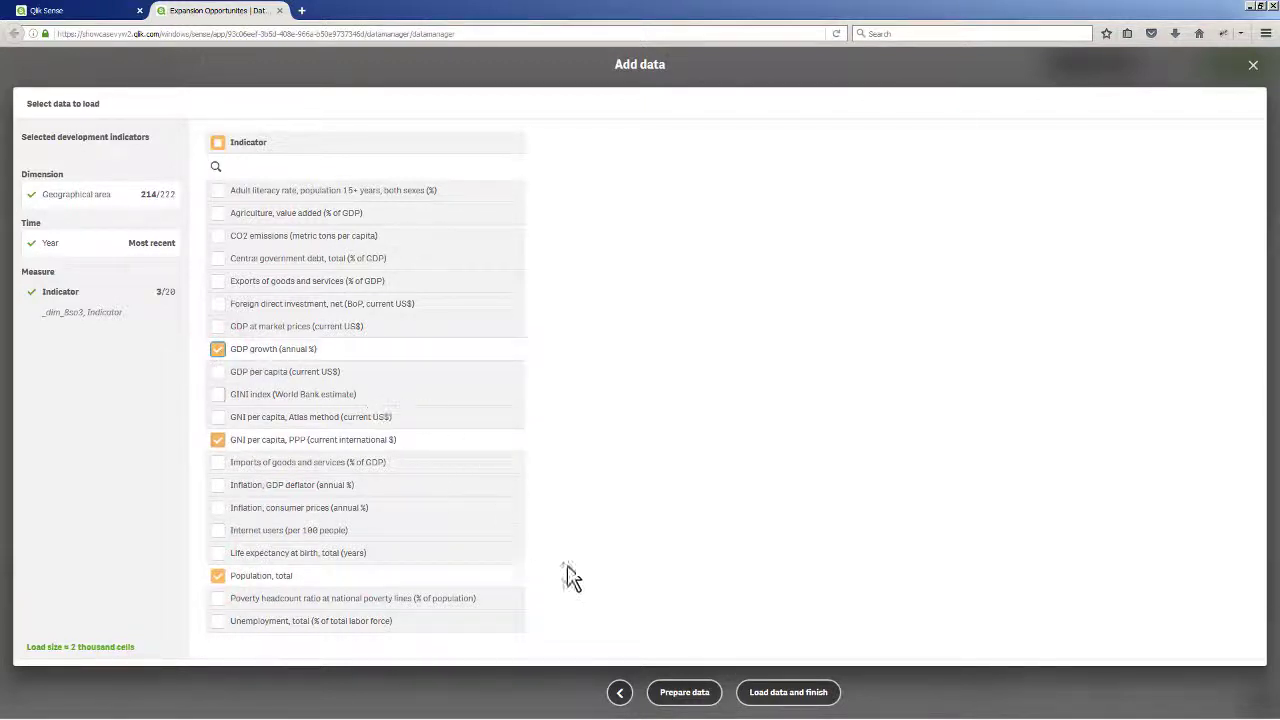
pyautogui.click(685, 692)
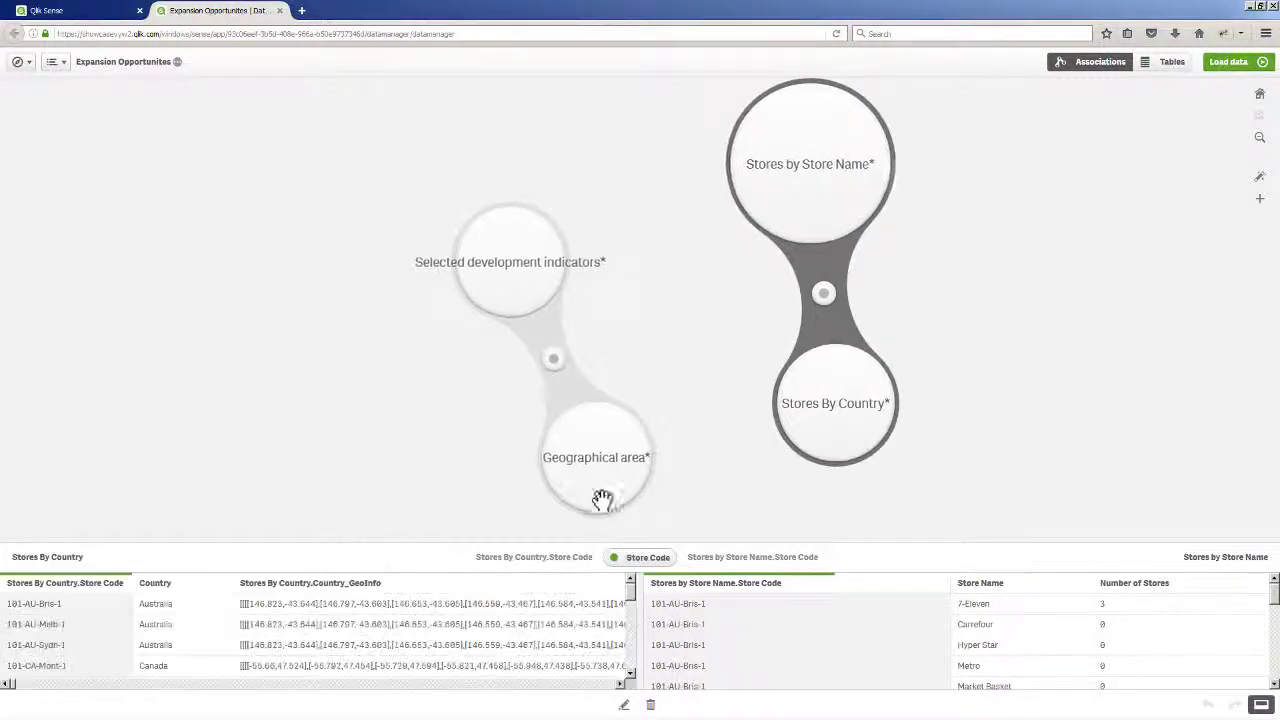
# - Associate the Geographical area table with Stores By Country, and load the data to start editing the sheet
pyautogui.click(594, 486)
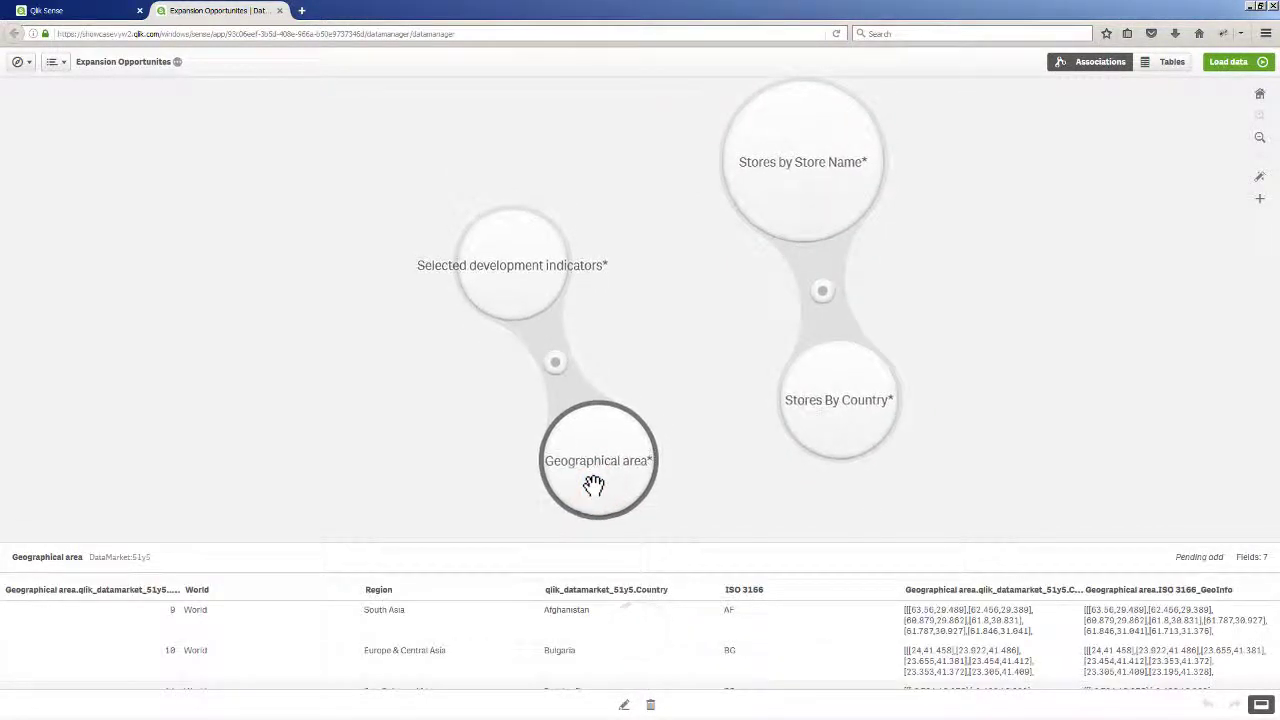
pyautogui.moveTo(594, 486)
pyautogui.mouseDown()
pyautogui.moveTo(657, 480)
pyautogui.moveTo(773, 437)
pyautogui.mouseUp()
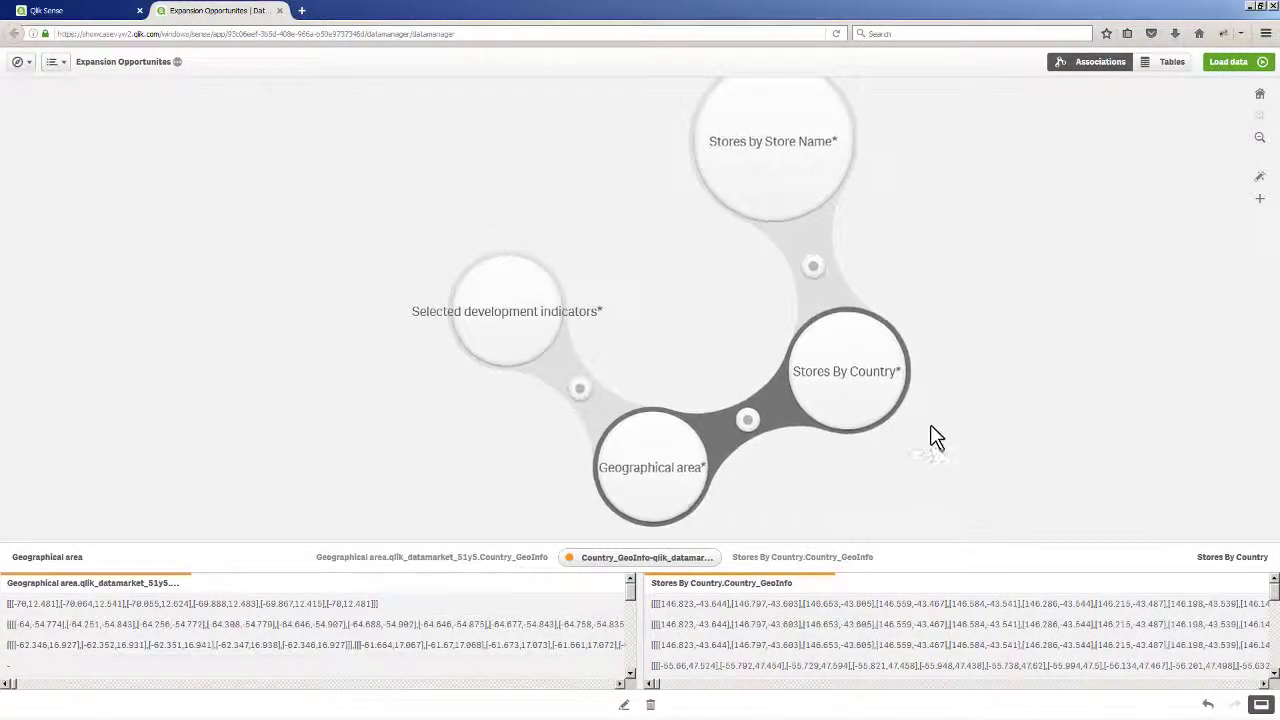
pyautogui.click(1230, 64)
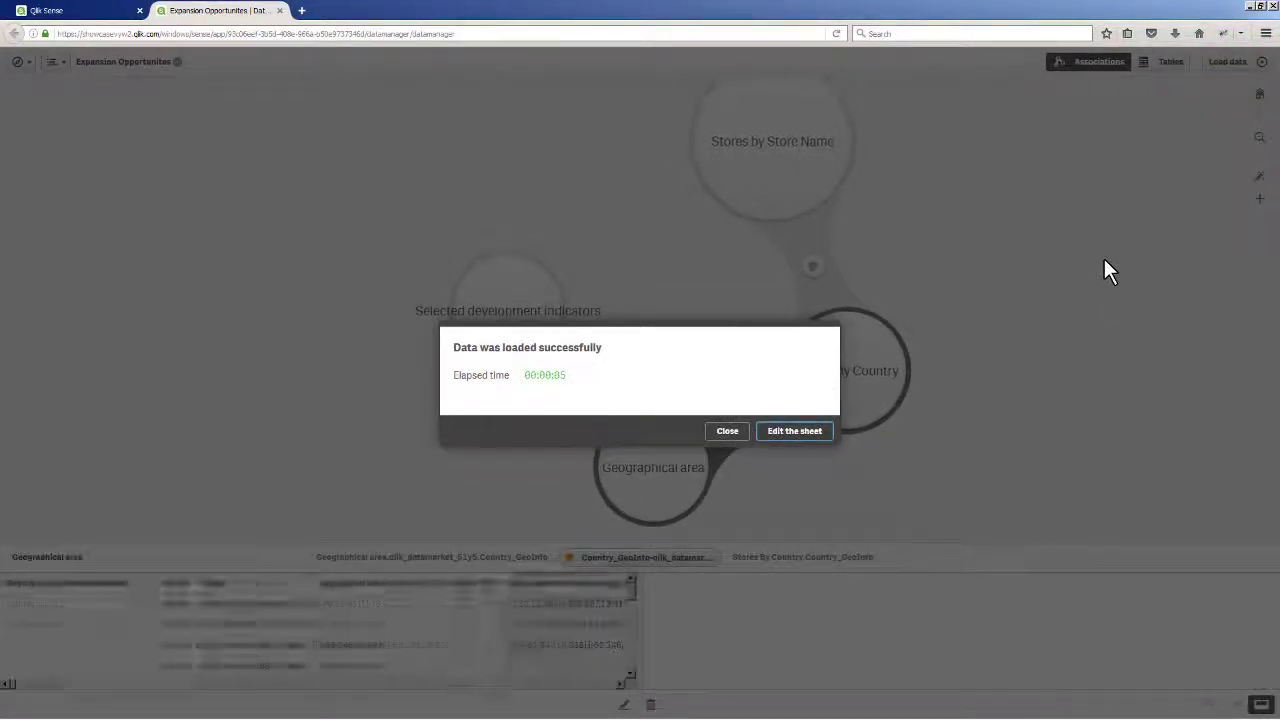
pyautogui.click(804, 438)
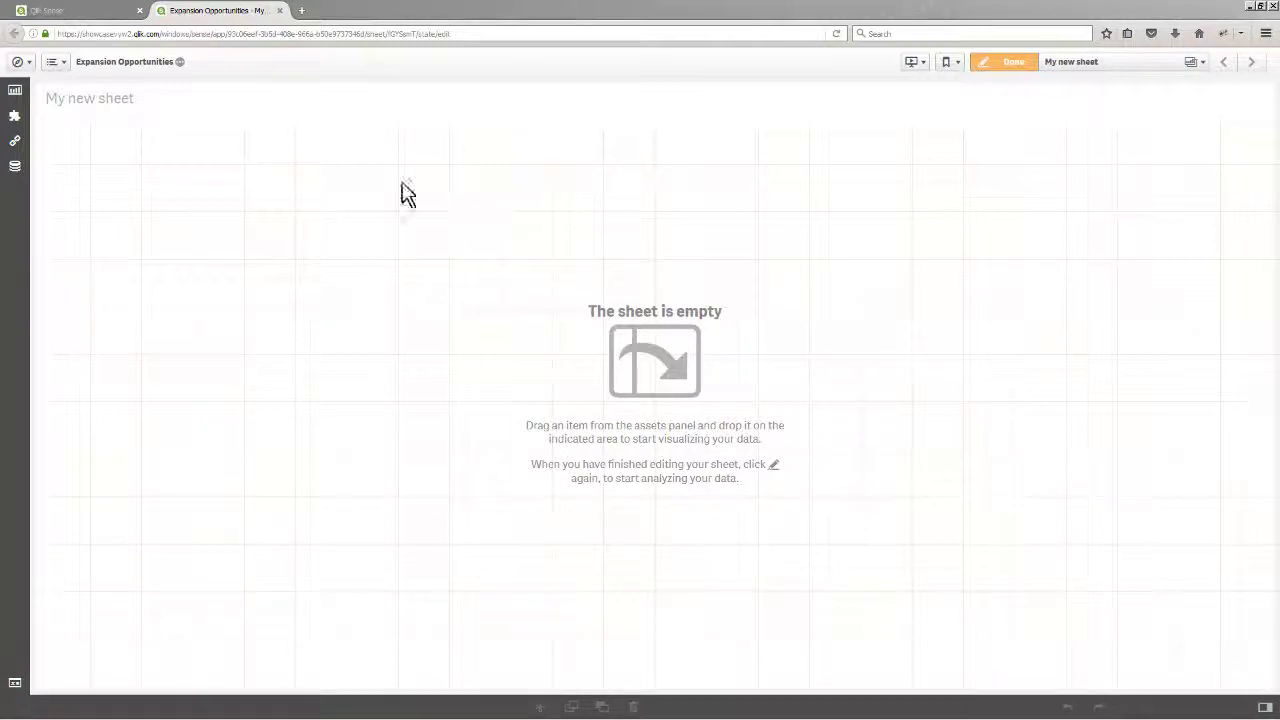
# - Add a combo chart to the left part of the empty sheet and shorten it to the upper part
pyautogui.click(28, 91)
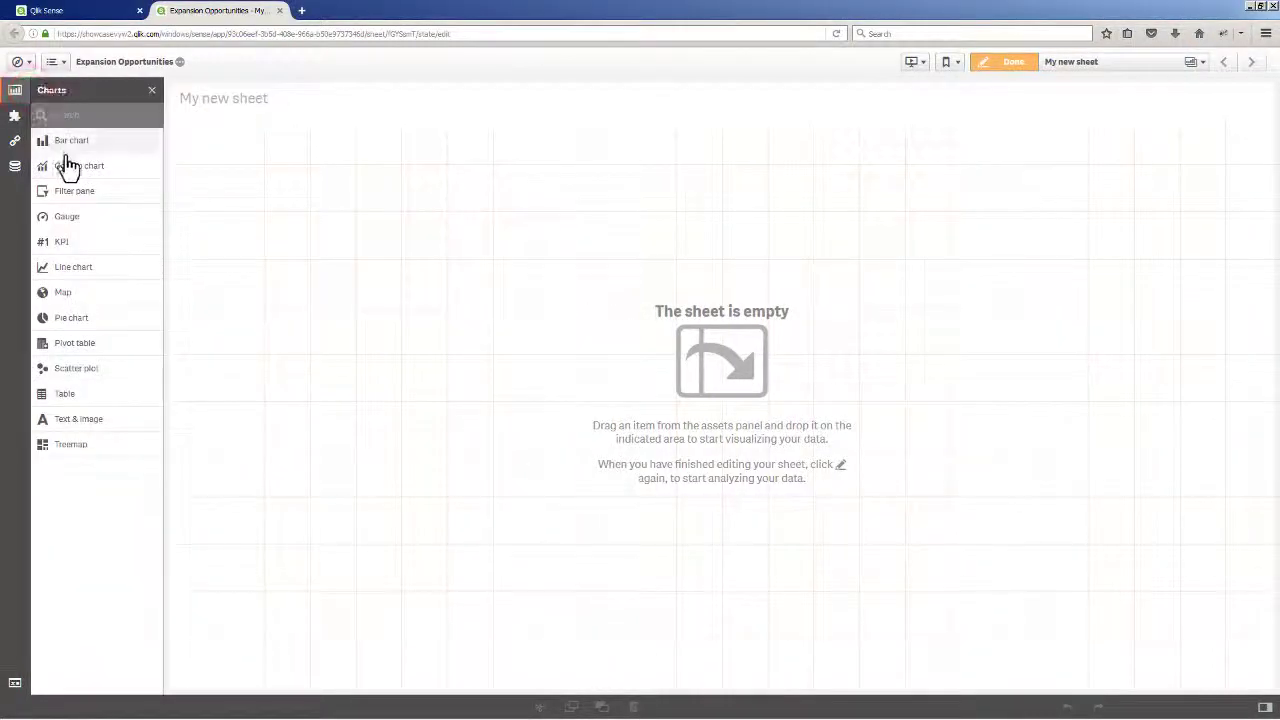
pyautogui.moveTo(68, 148); pyautogui.dragTo(434, 234)
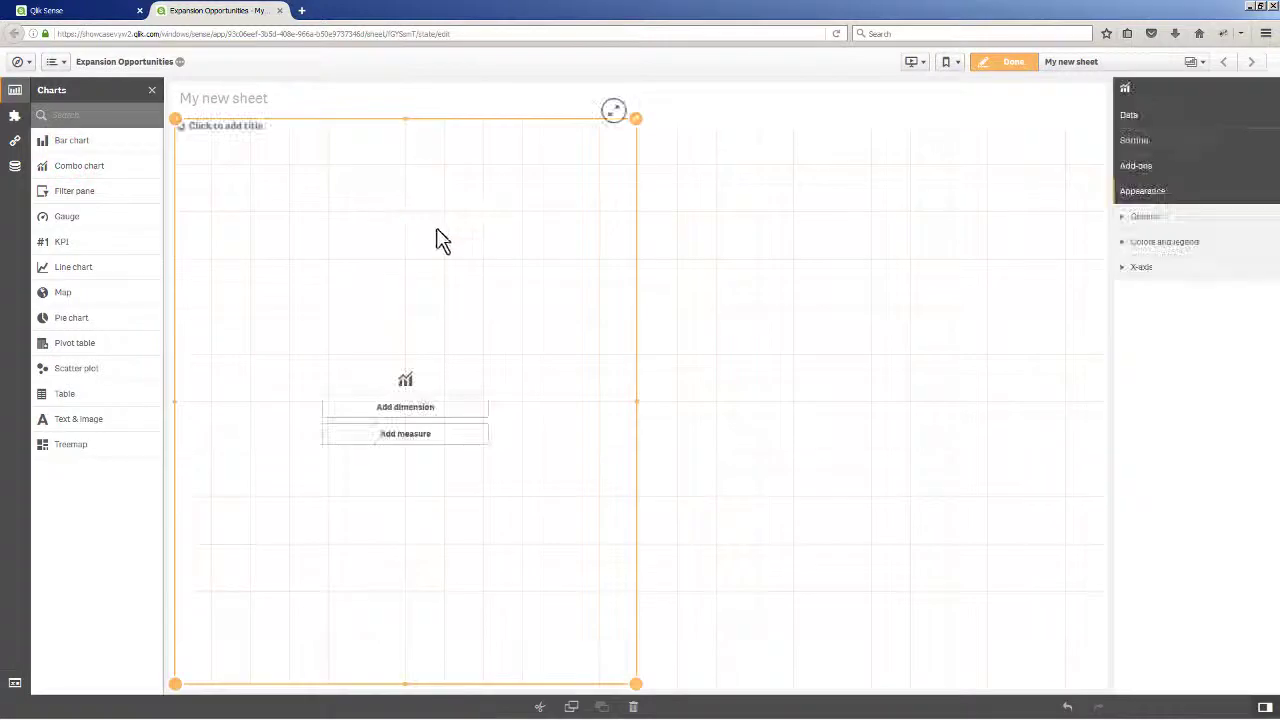
pyautogui.moveTo(636, 684); pyautogui.dragTo(624, 446)
# - Give the combo chart Country as its dimension and the sum of Number of Stores as its measure
pyautogui.click(450, 289)
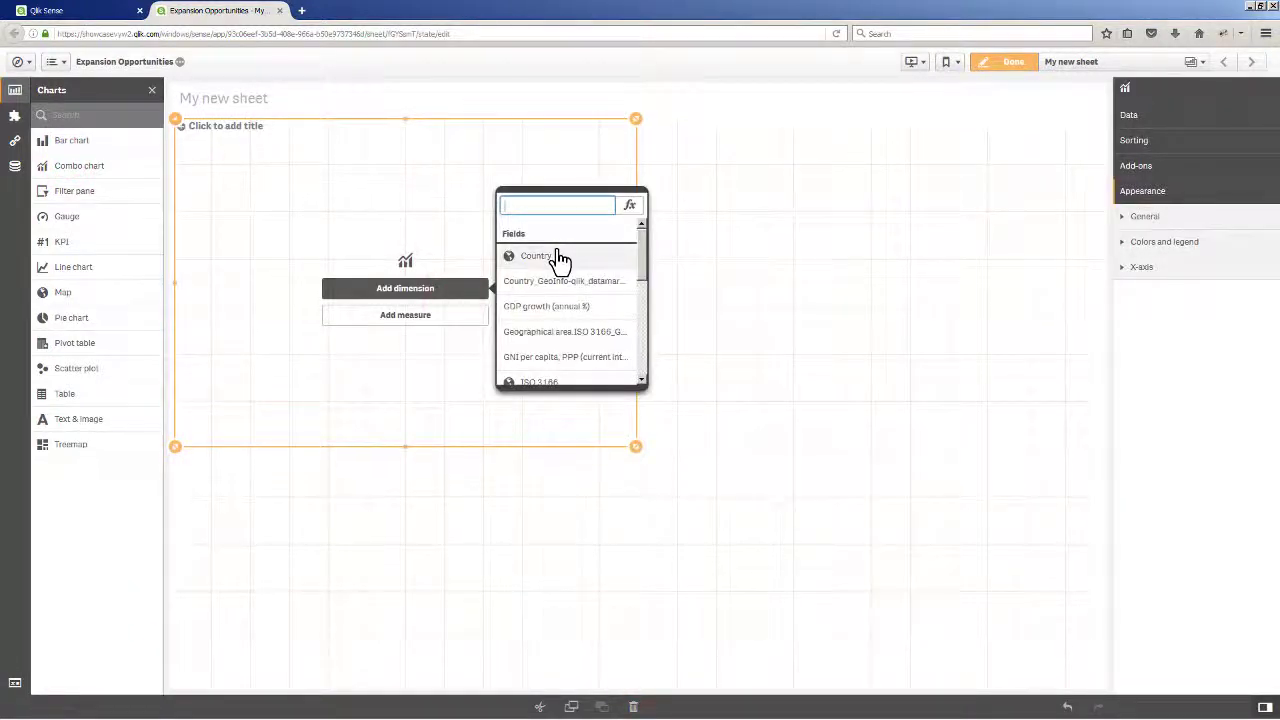
pyautogui.click(556, 256)
pyautogui.click(462, 320)
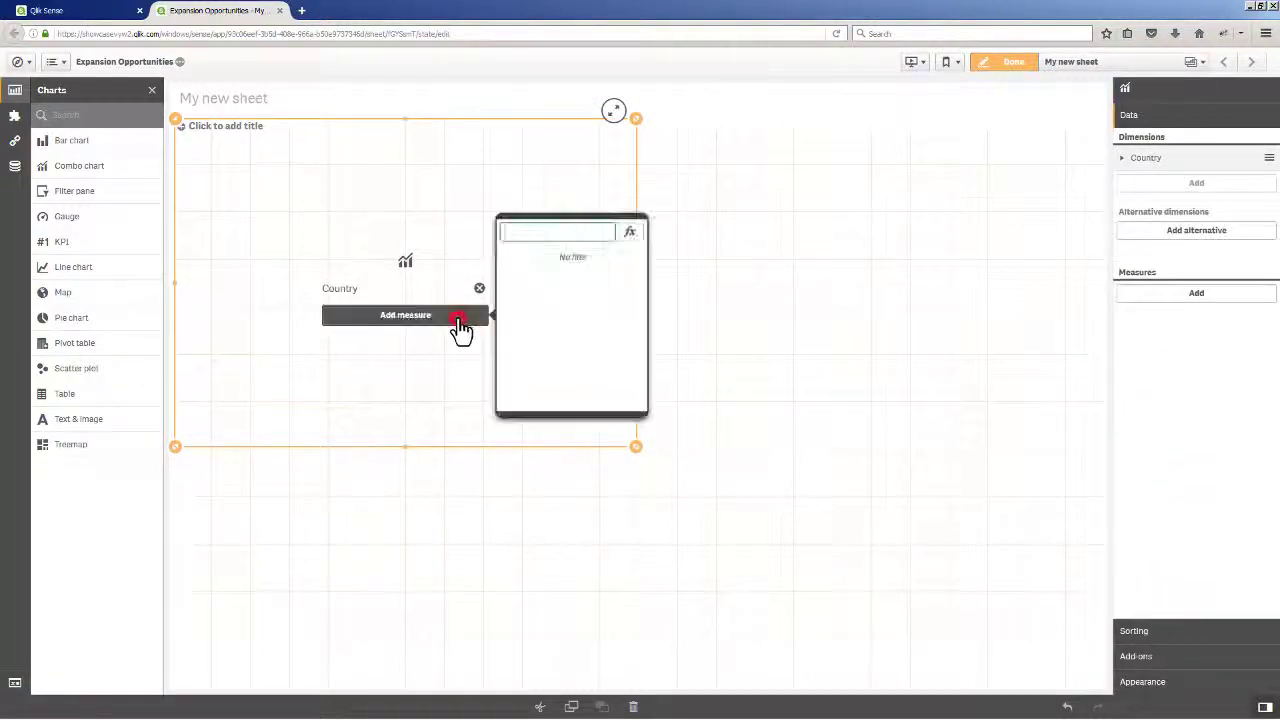
pyautogui.write('num')
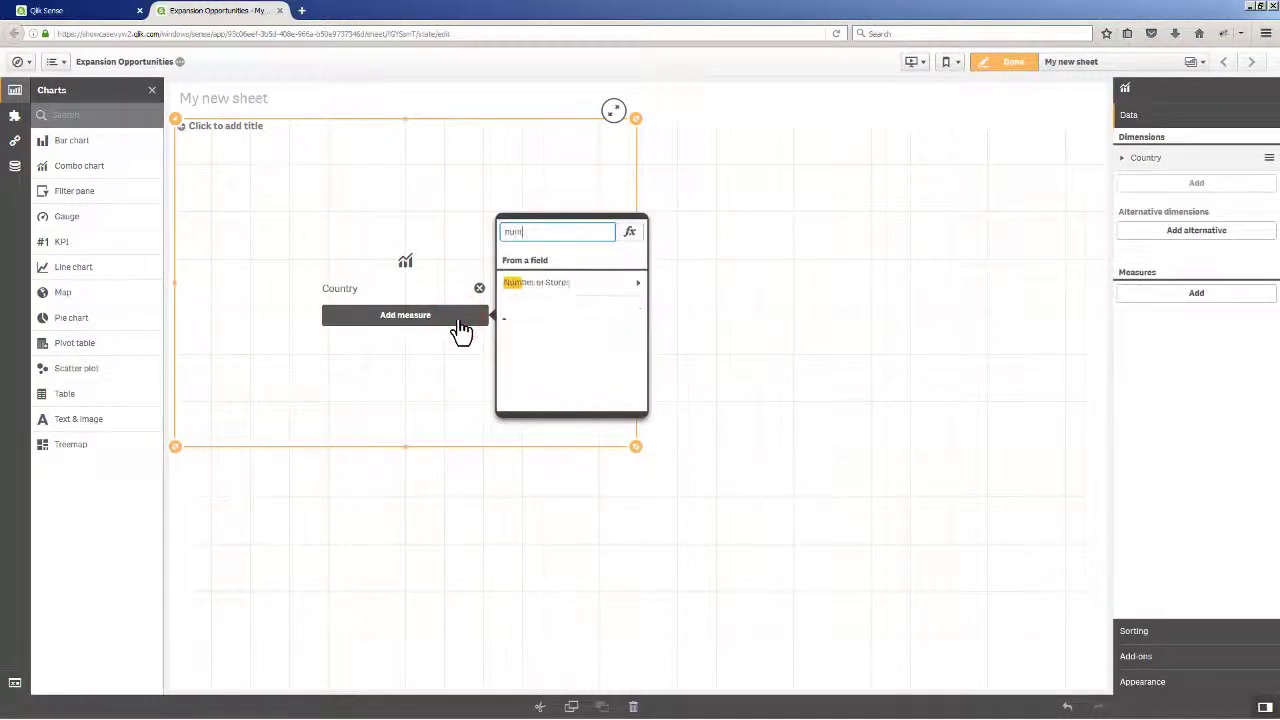
pyautogui.click(554, 288)
pyautogui.click(555, 284)
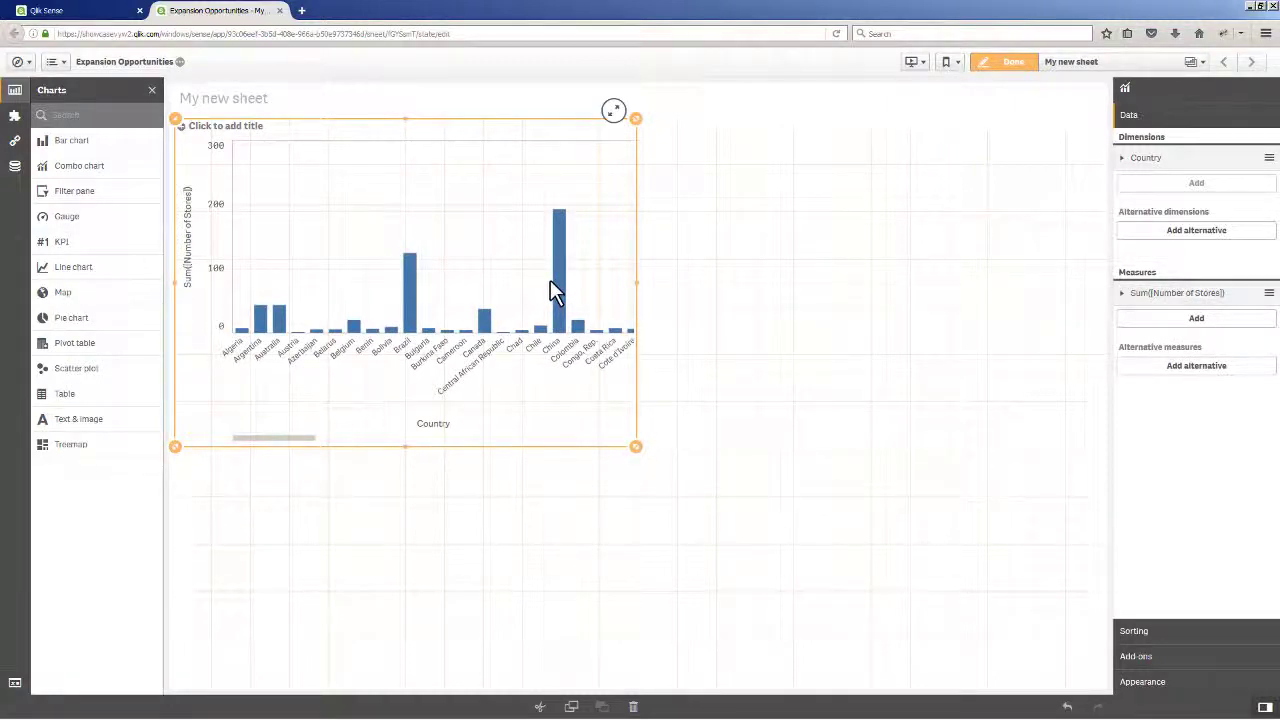
# - Add the average of the GNI per capita, PPP field to the combo chart as a second measure
pyautogui.click(15, 166)
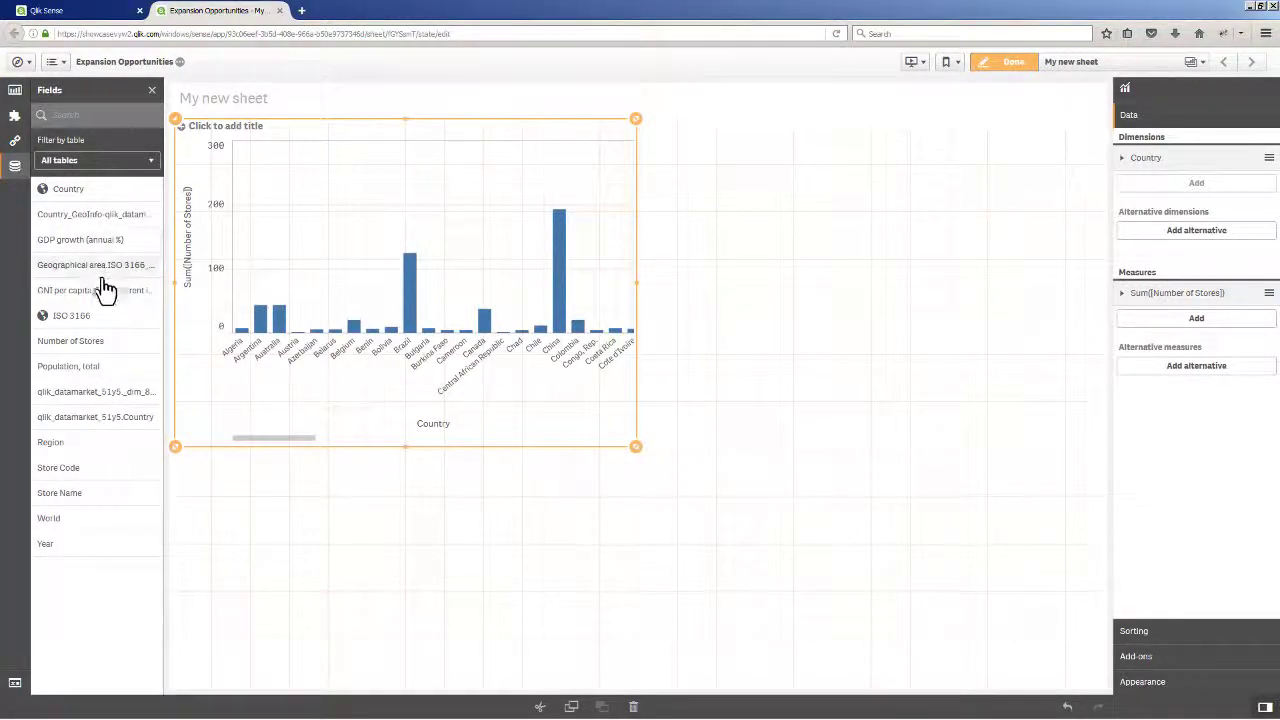
pyautogui.moveTo(107, 300); pyautogui.dragTo(408, 322)
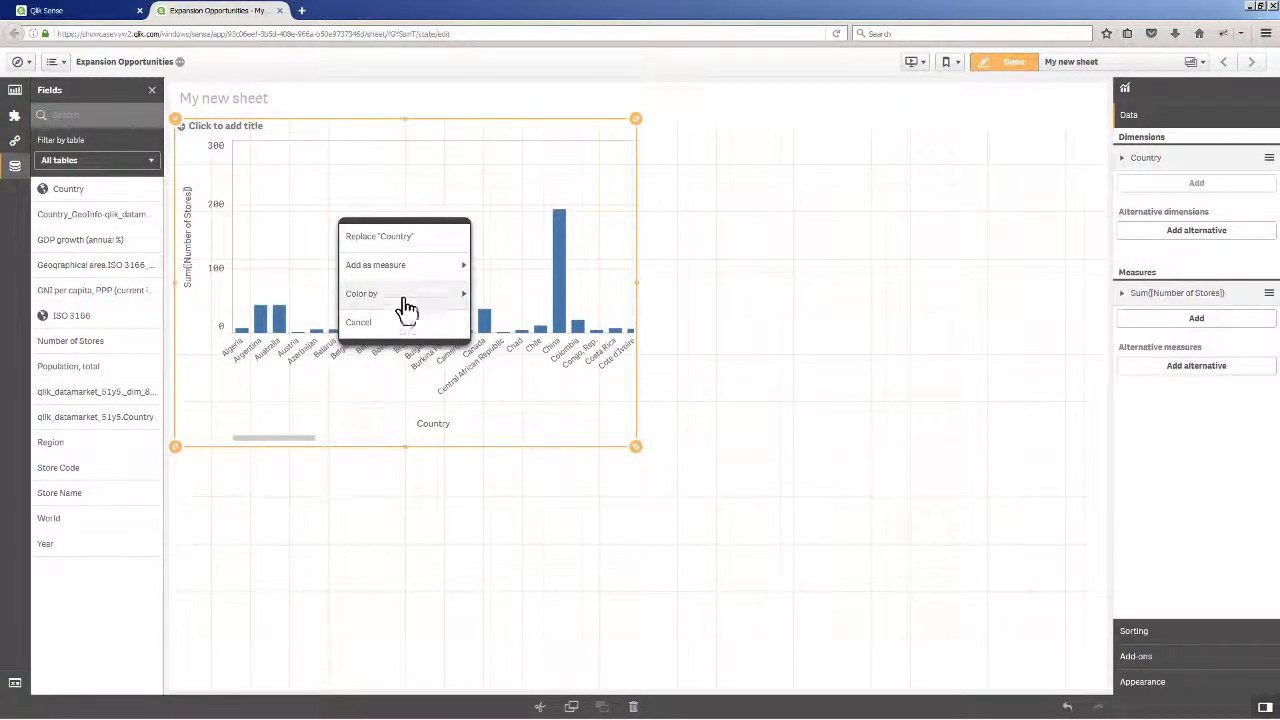
pyautogui.click(409, 268)
pyautogui.click(413, 364)
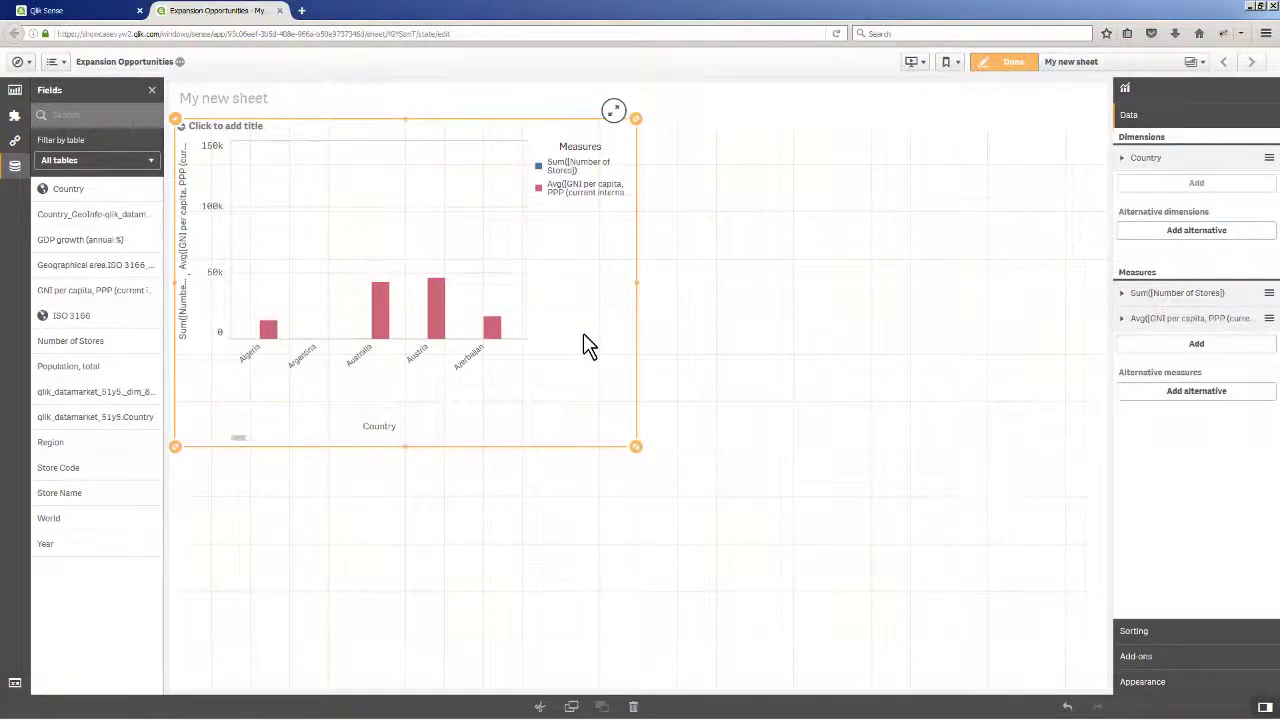
# - Label the combo chart's GNI per capita measure "Average GNI"
pyautogui.click(1137, 320)
pyautogui.click(1135, 406)
pyautogui.write('Average')
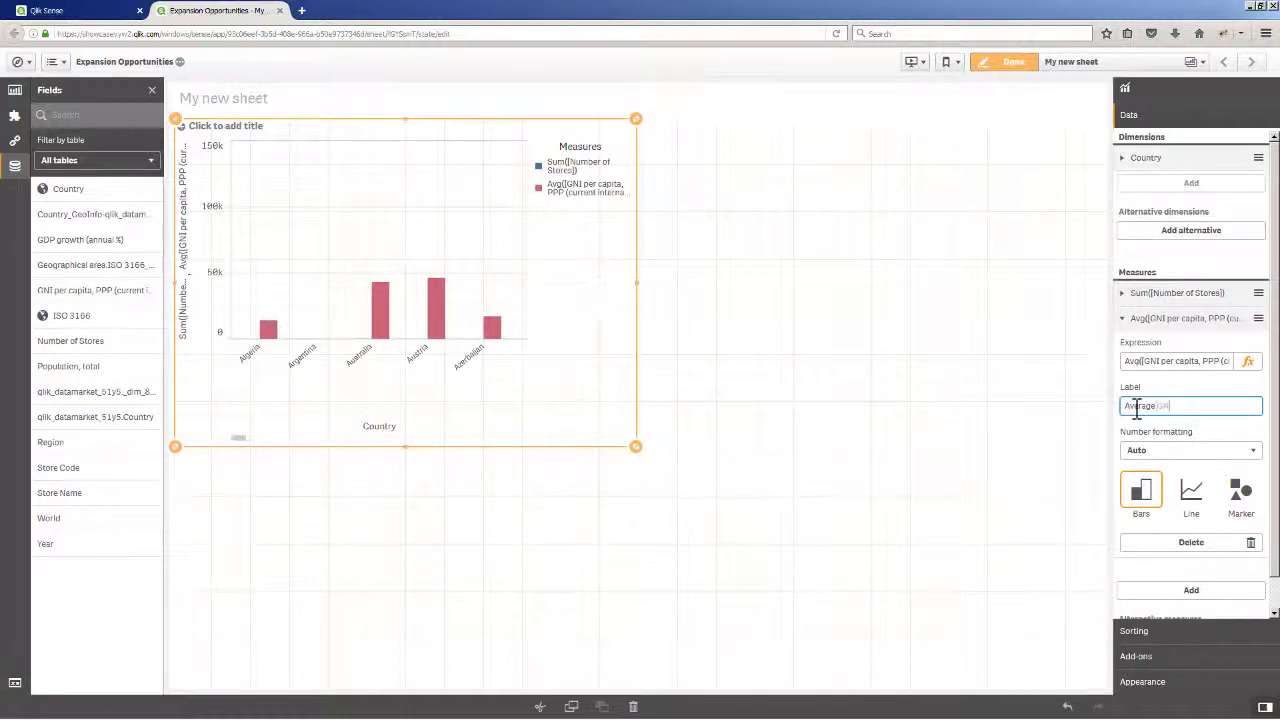
pyautogui.write(' GNI')
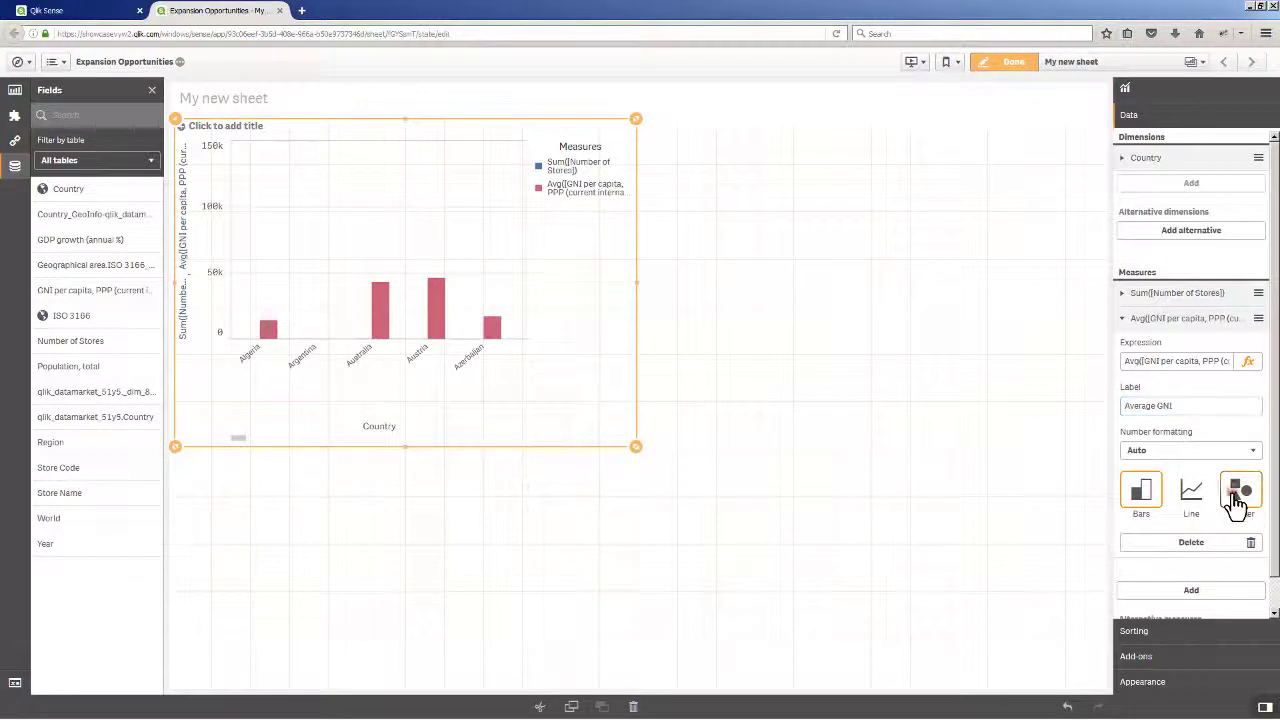
# - Display the Average GNI measure as square markers on the secondary axis
pyautogui.click(1238, 500)
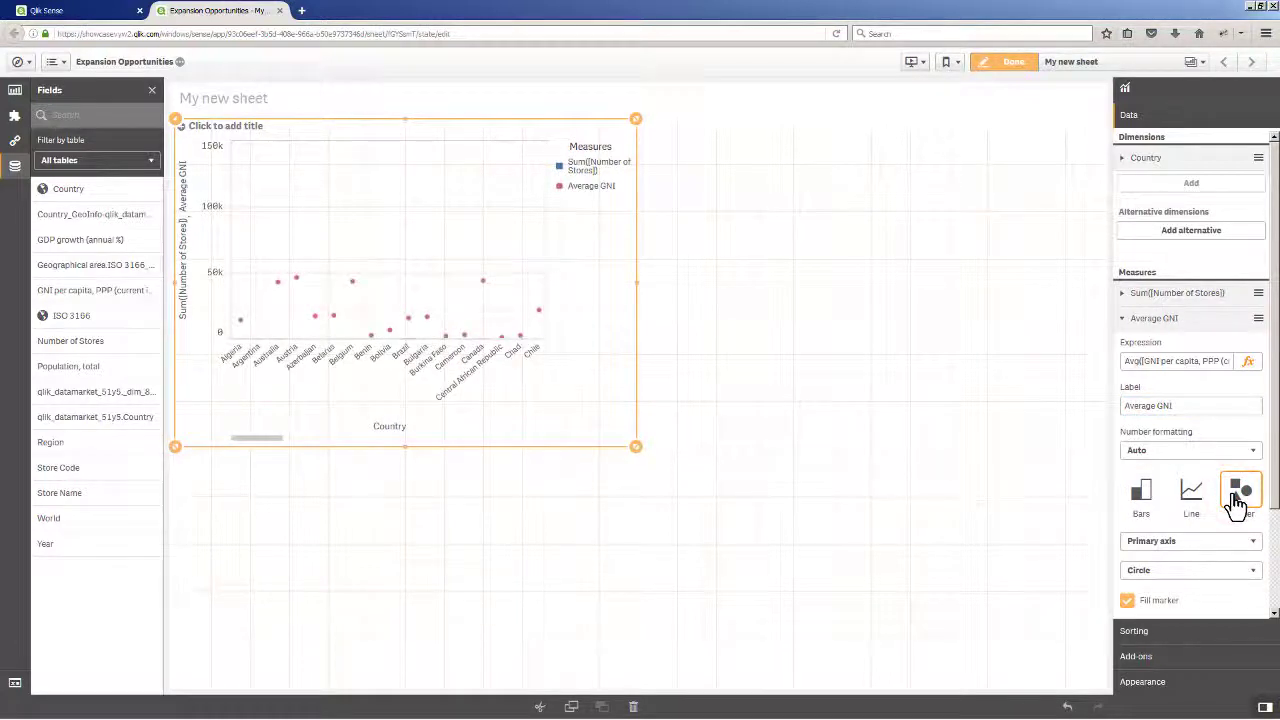
pyautogui.click(1172, 572)
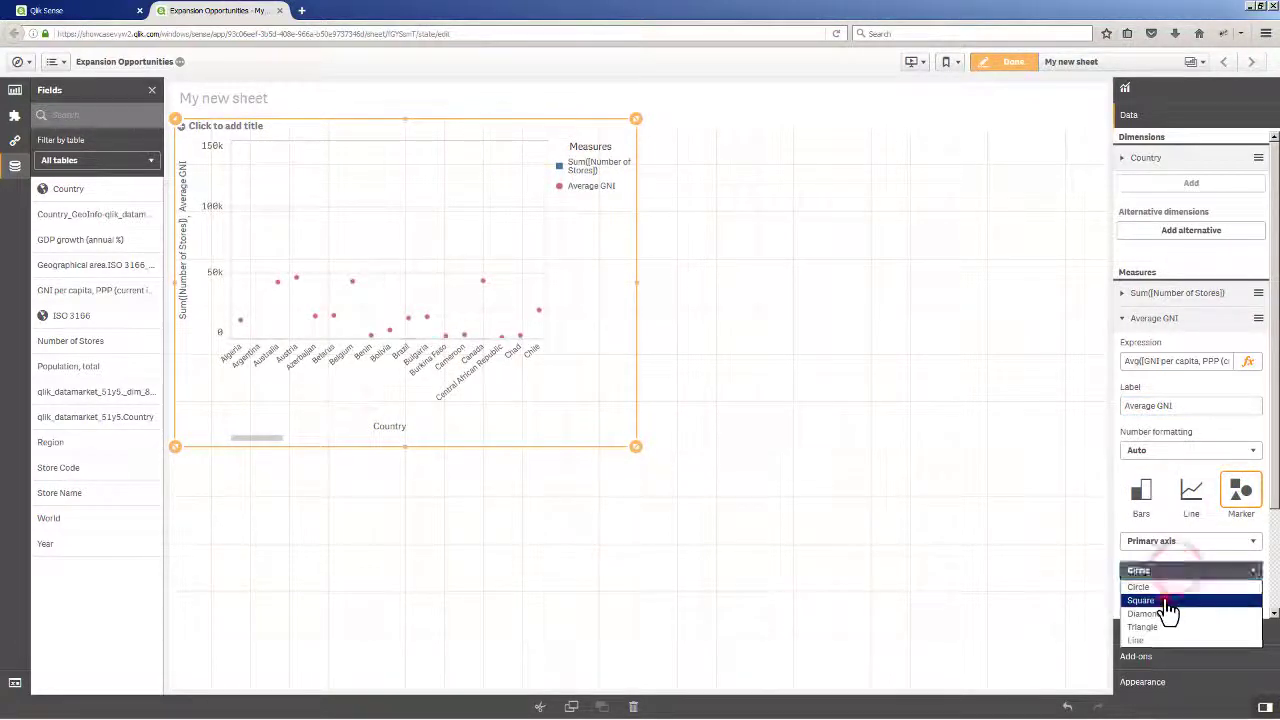
pyautogui.click(1168, 601)
pyautogui.click(1162, 540)
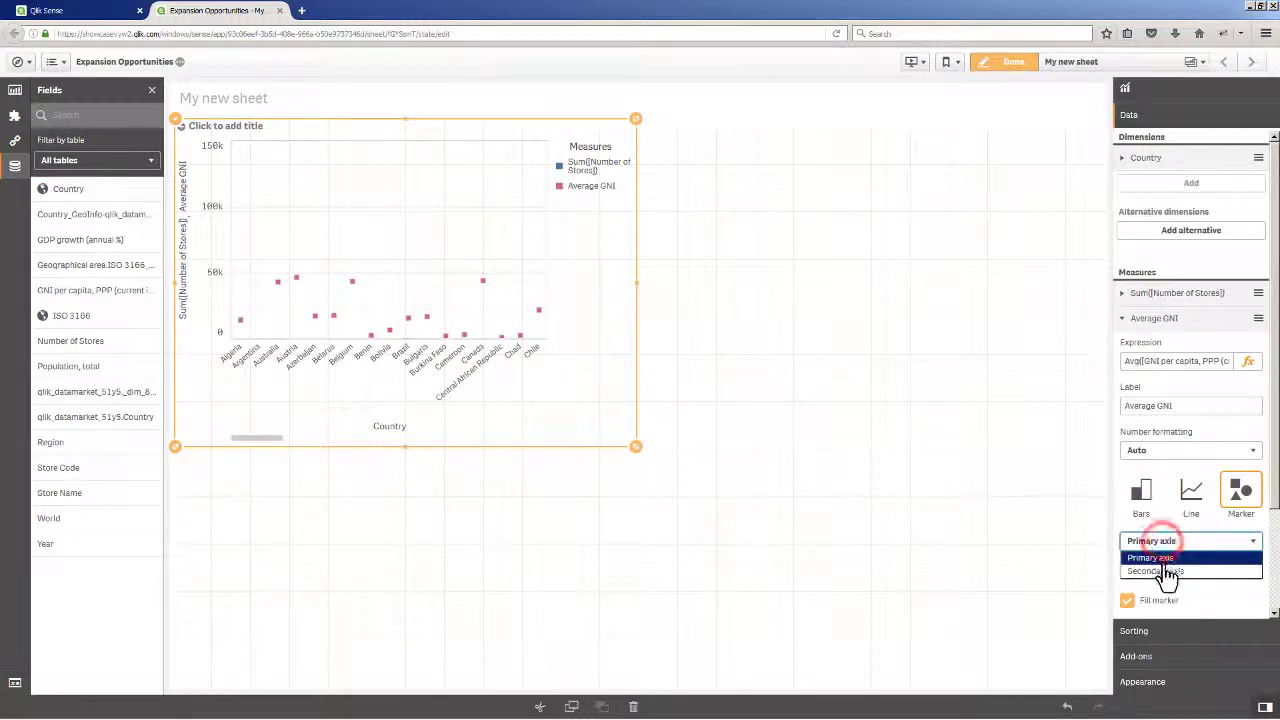
pyautogui.click(1160, 571)
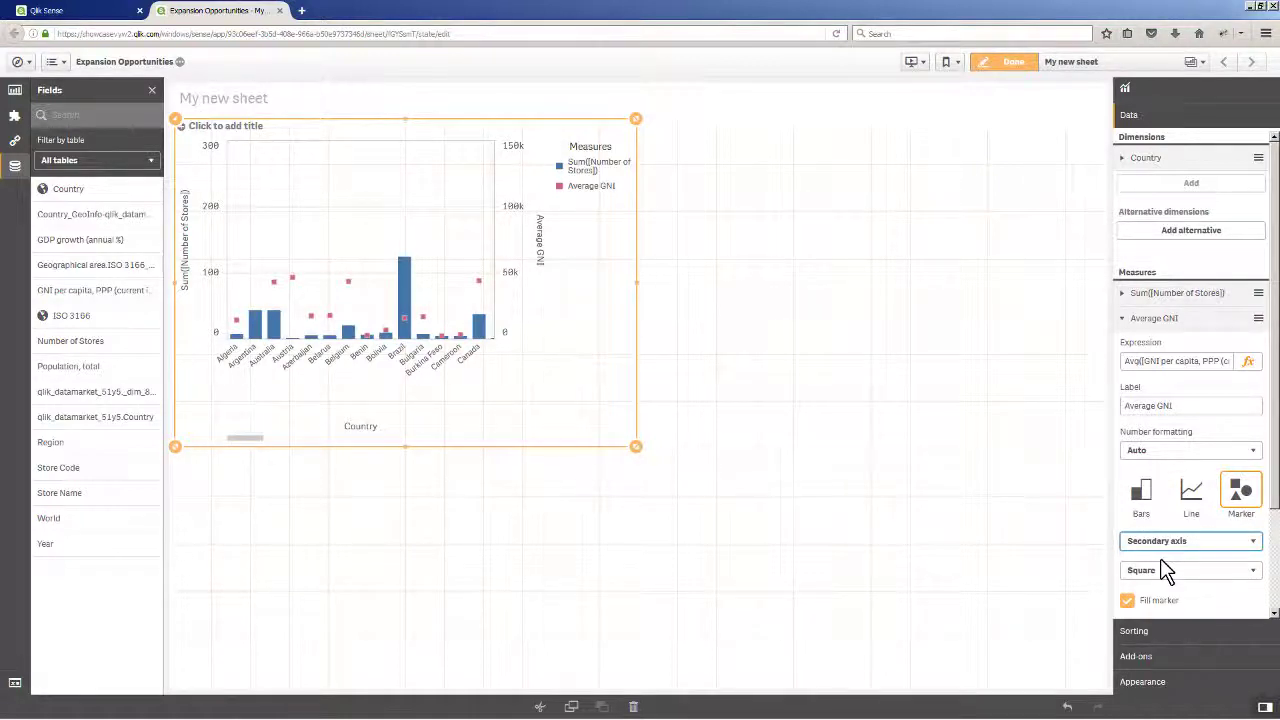
# - Label the combo chart's stores measure "Number of Stores" and move Average GNI to first place in the sort order
pyautogui.click(1143, 292)
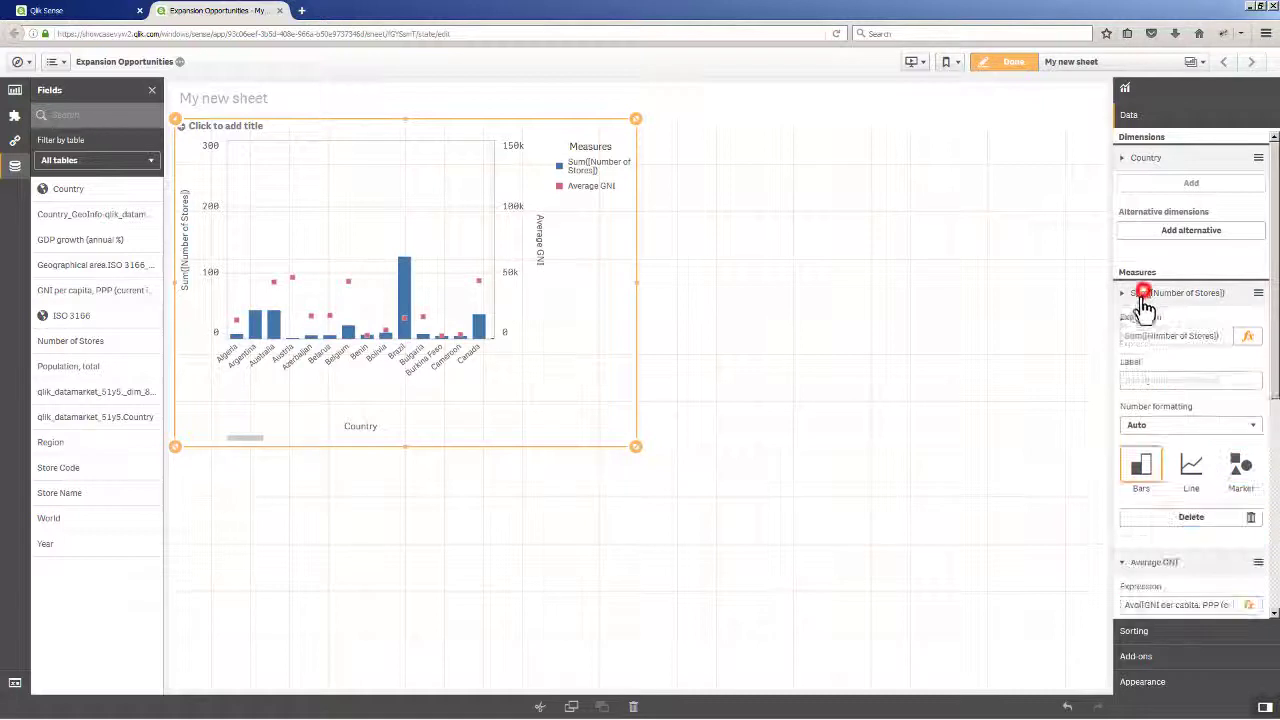
pyautogui.click(1141, 378)
pyautogui.write('Number of S')
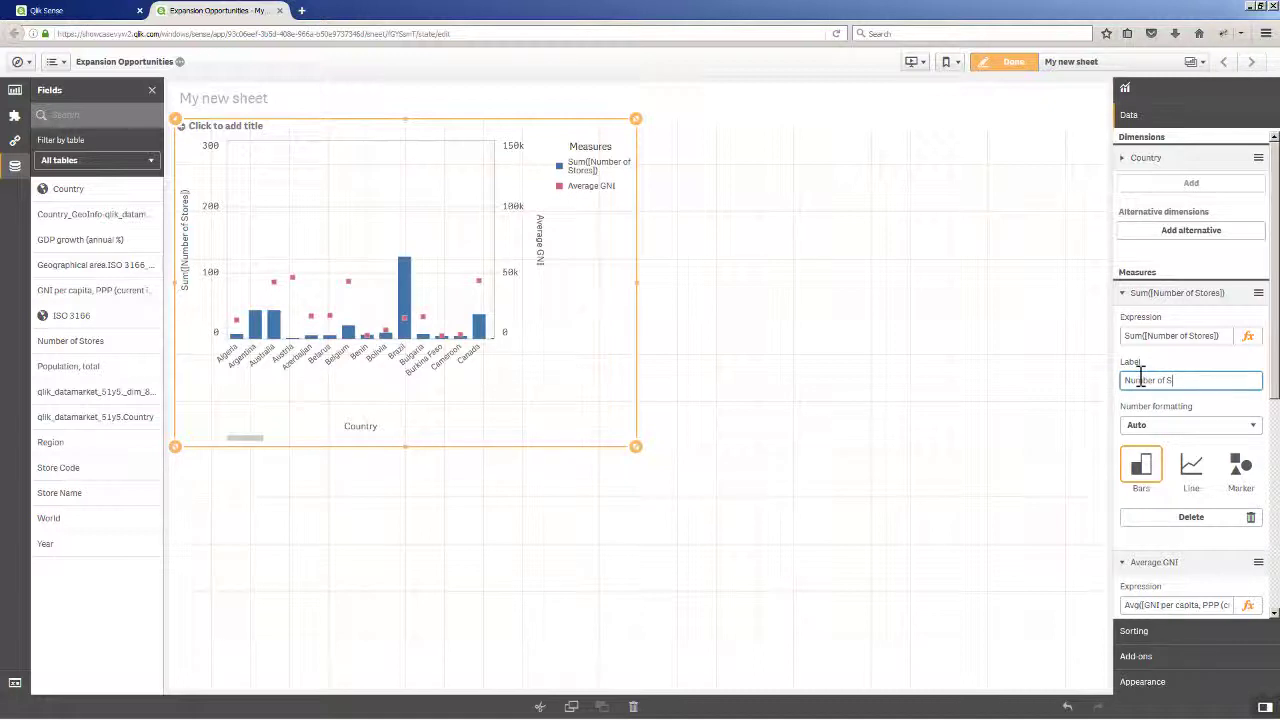
pyautogui.write('tores')
pyautogui.press('Return')
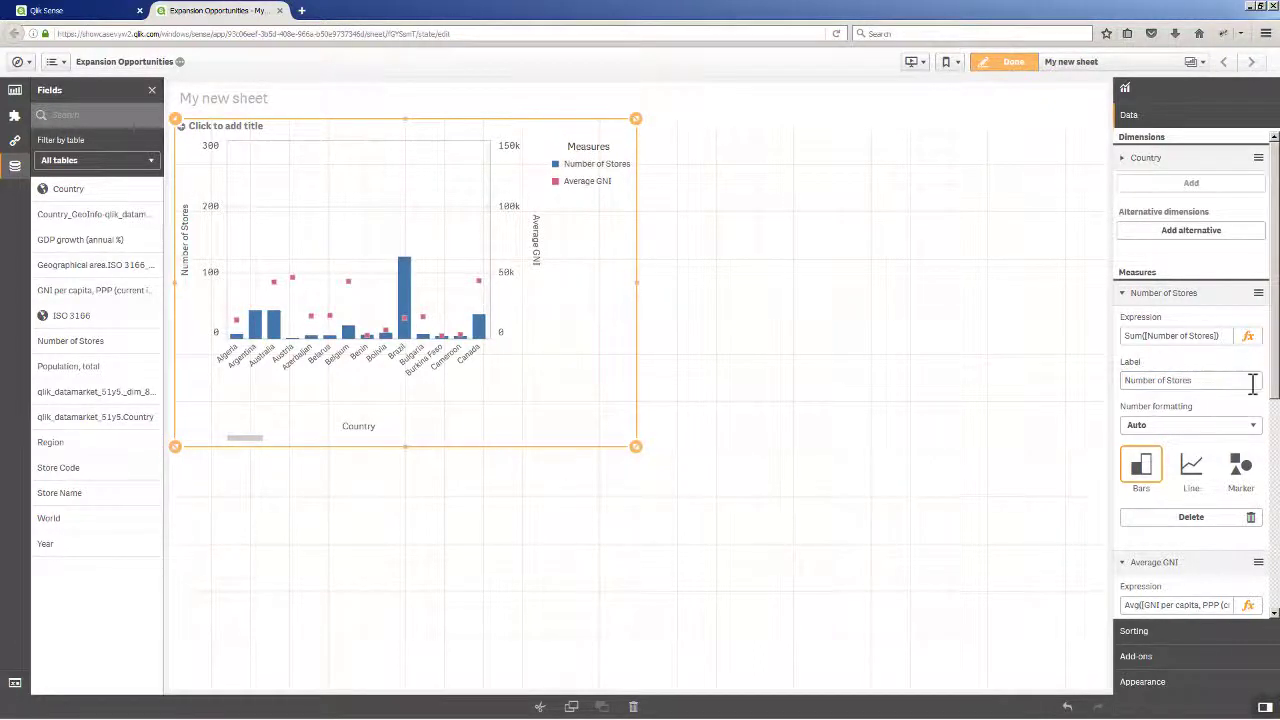
pyautogui.click(1147, 628)
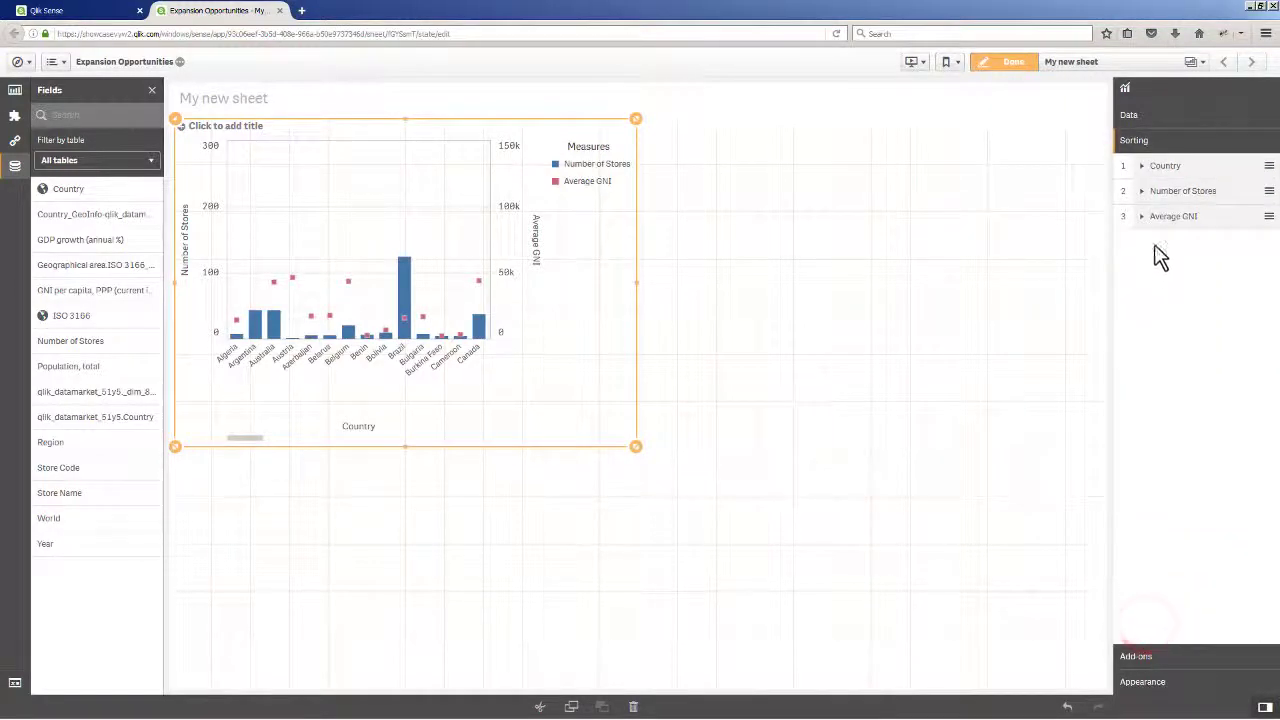
pyautogui.moveTo(1158, 216); pyautogui.dragTo(1166, 168)
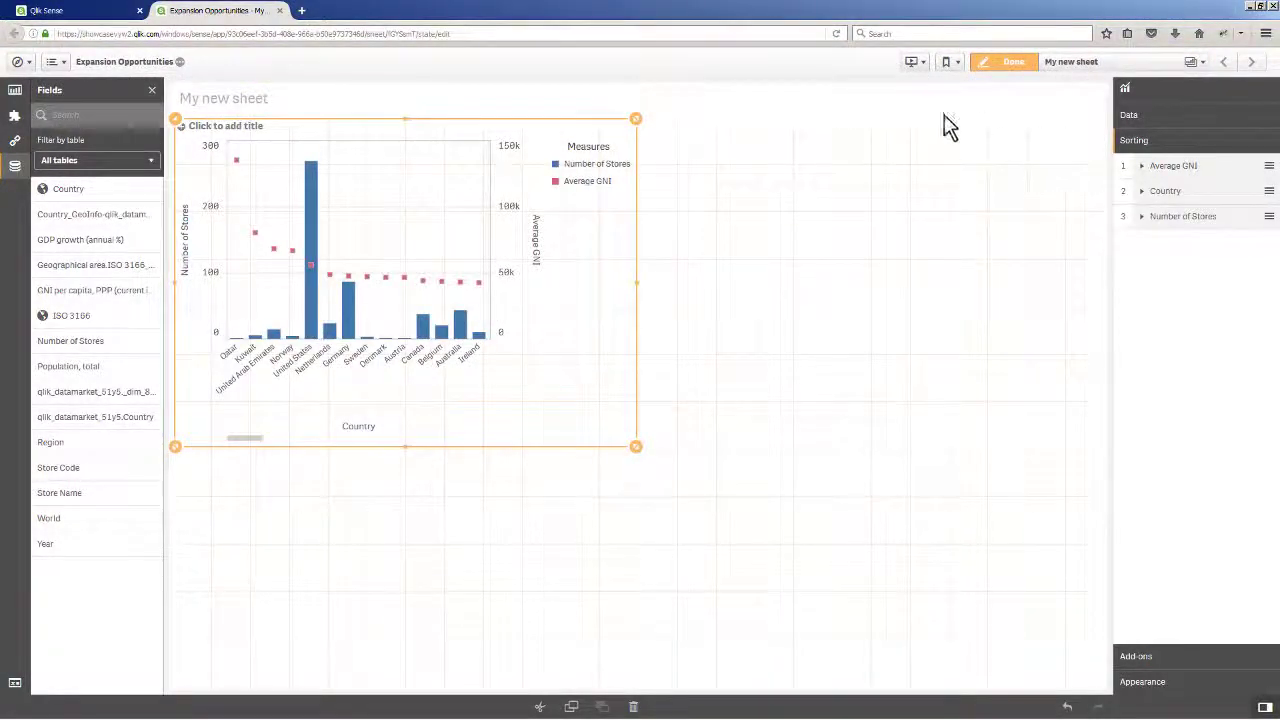
# - Place a pie chart beside the combo chart and resize it to the combo chart's height
pyautogui.click(14, 95)
pyautogui.moveTo(78, 317); pyautogui.dragTo(889, 400)
pyautogui.moveTo(1100, 682); pyautogui.dragTo(1080, 471)
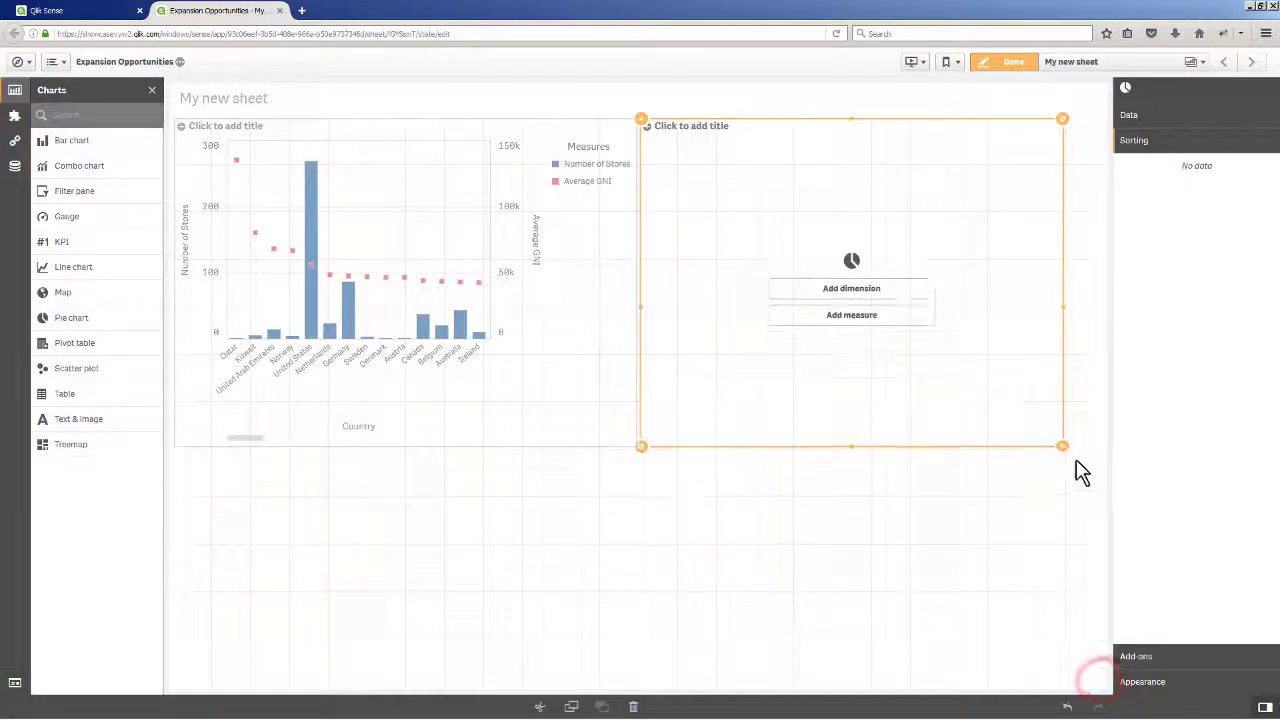
# - Give the pie chart Region as its dimension and the sum of Number of Stores as its measure
pyautogui.click(931, 292)
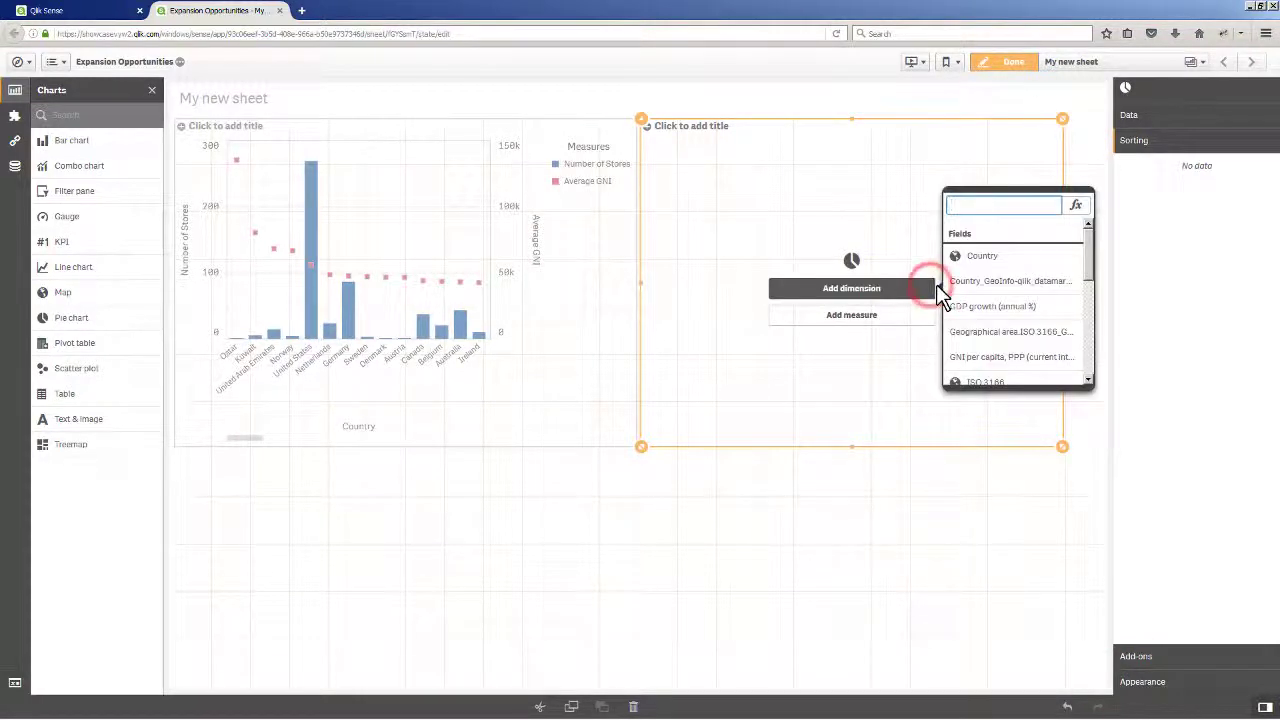
pyautogui.scroll(-5, 1000, 310)
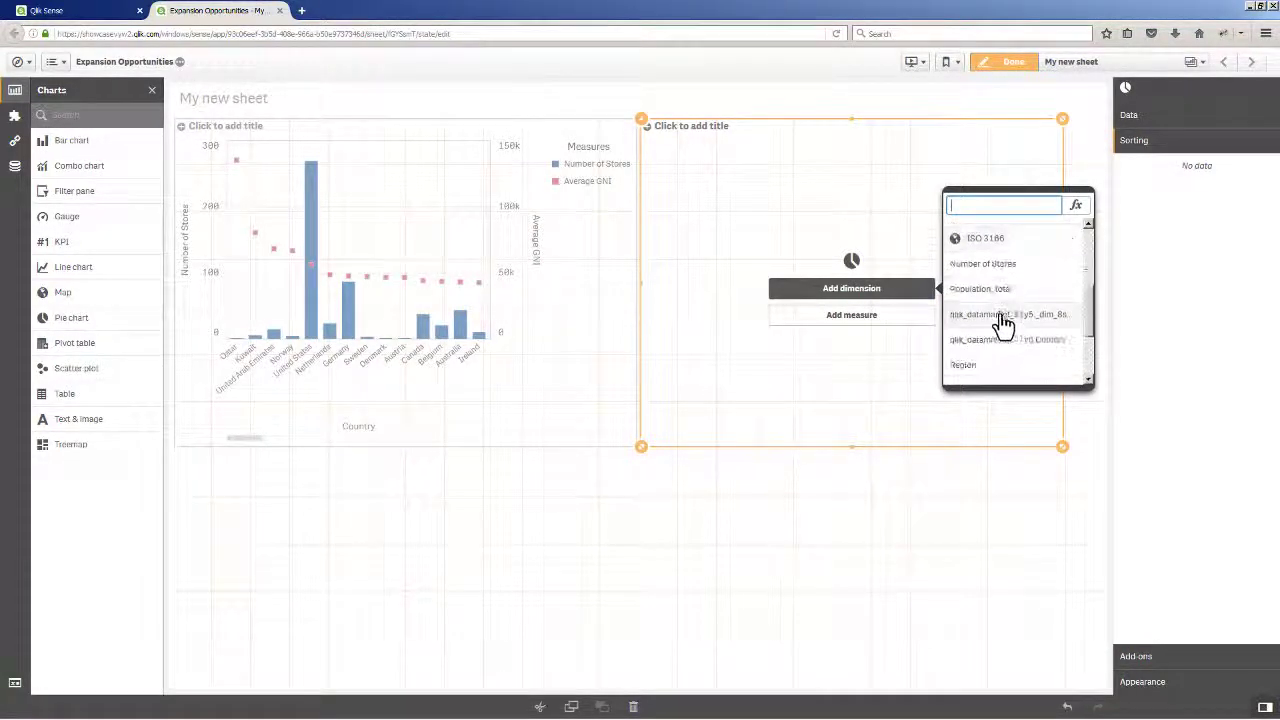
pyautogui.click(993, 296)
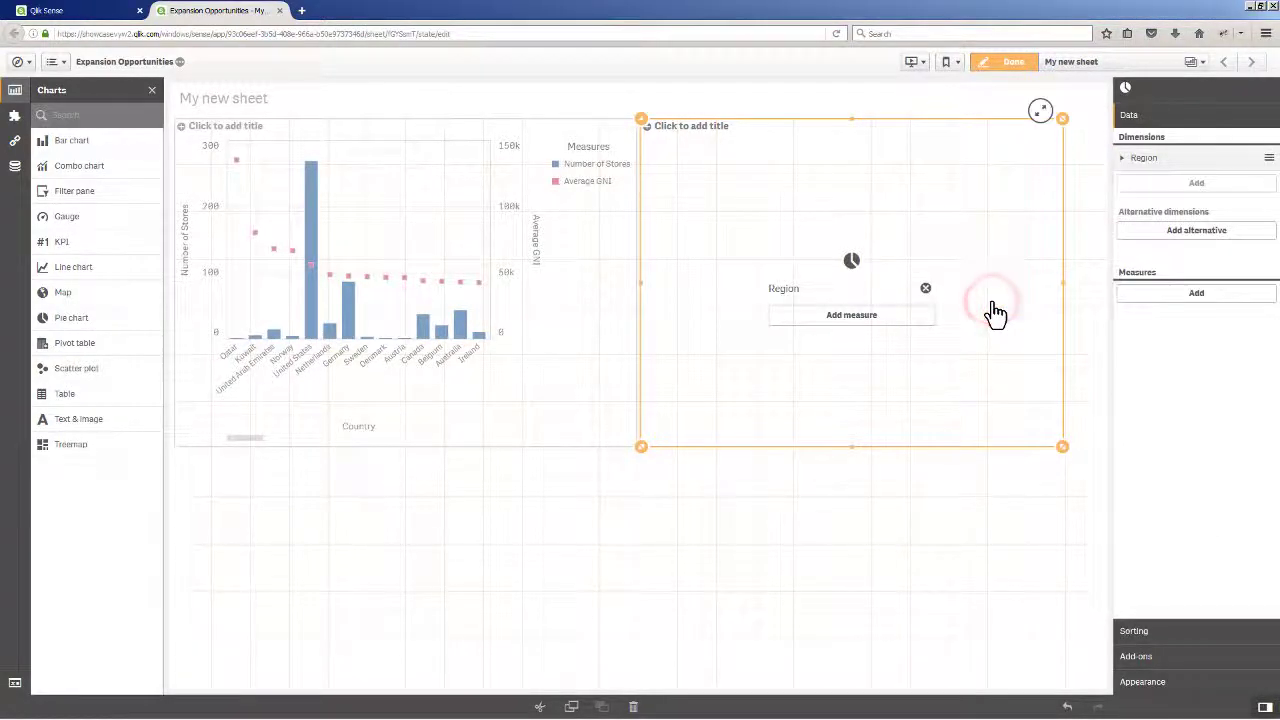
pyautogui.click(893, 317)
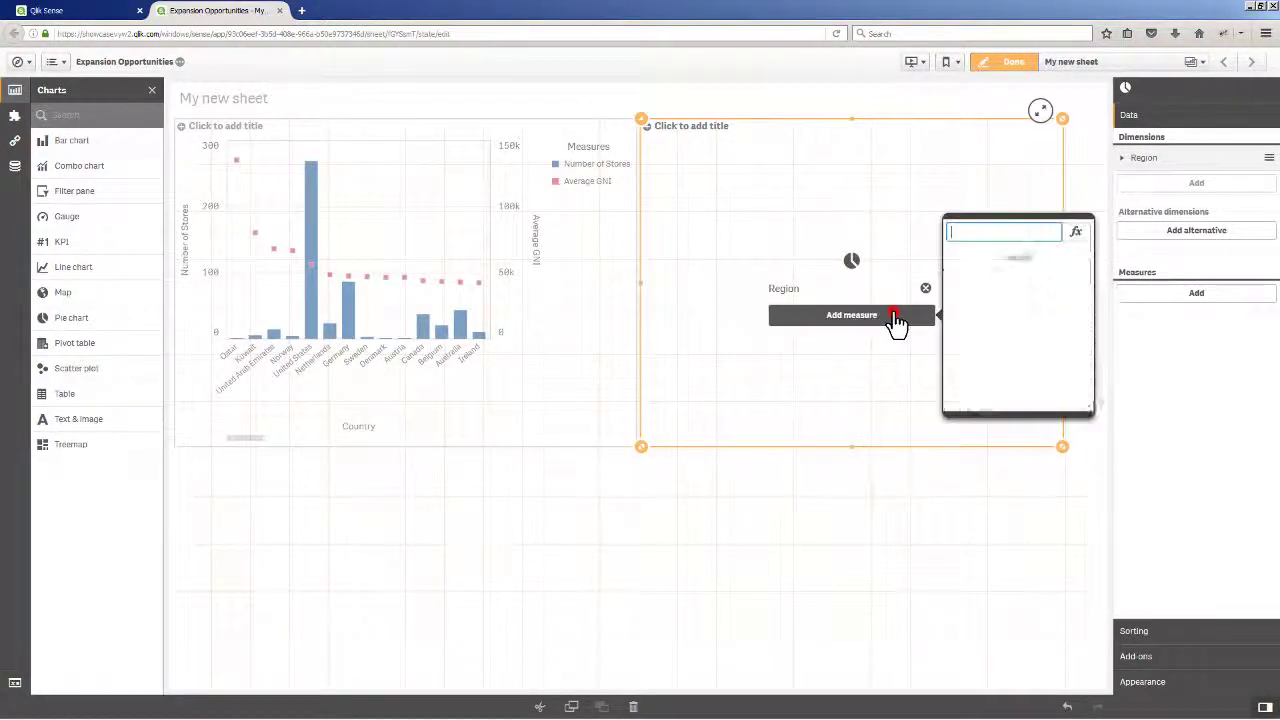
pyautogui.write('numbe')
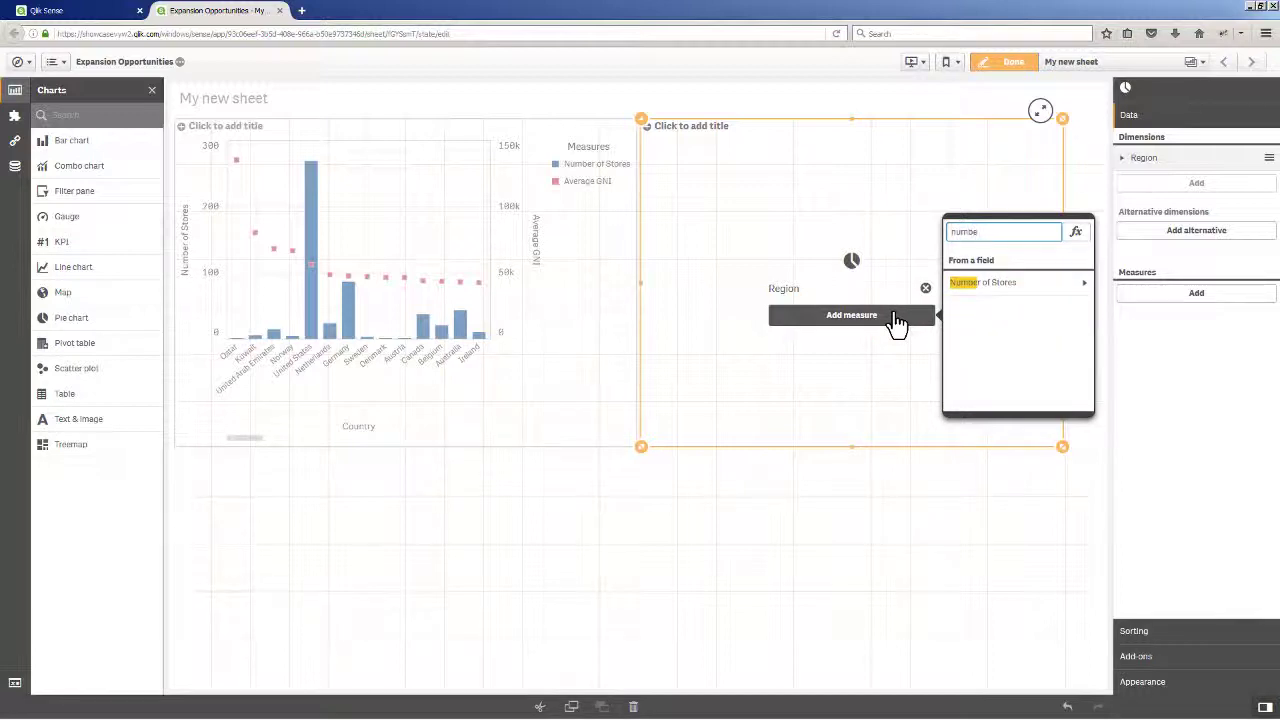
pyautogui.click(968, 284)
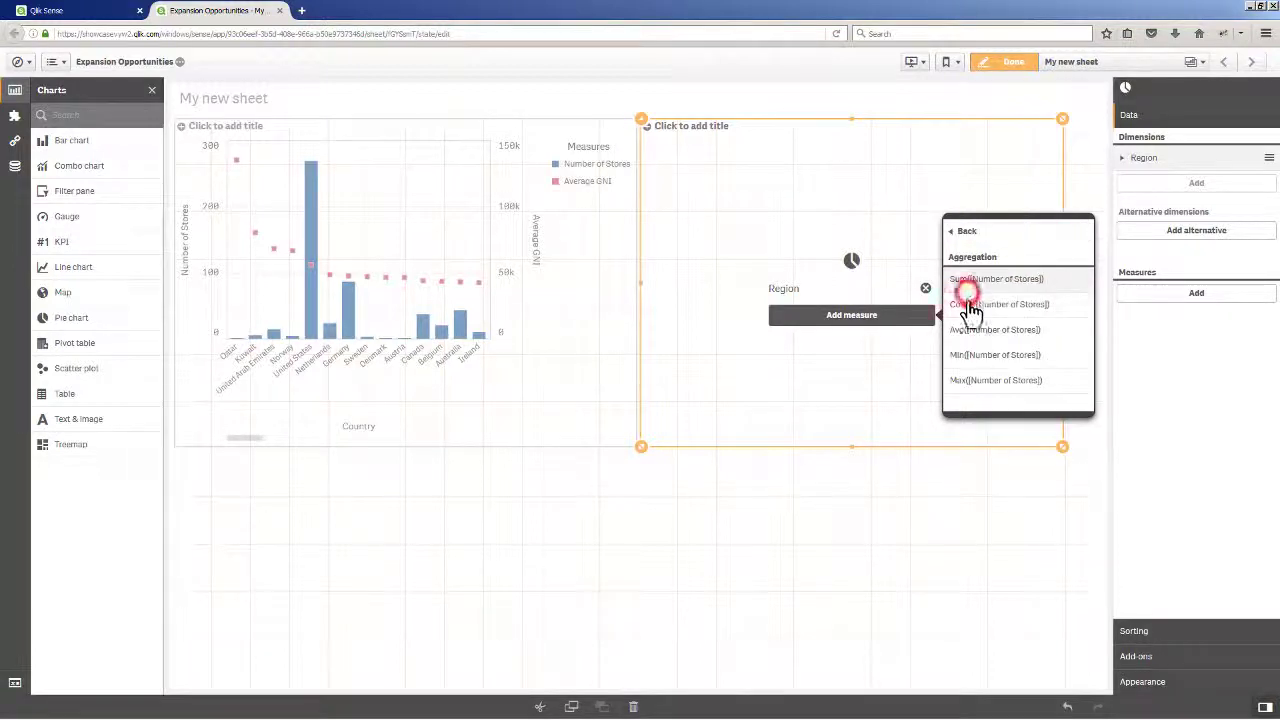
pyautogui.click(974, 283)
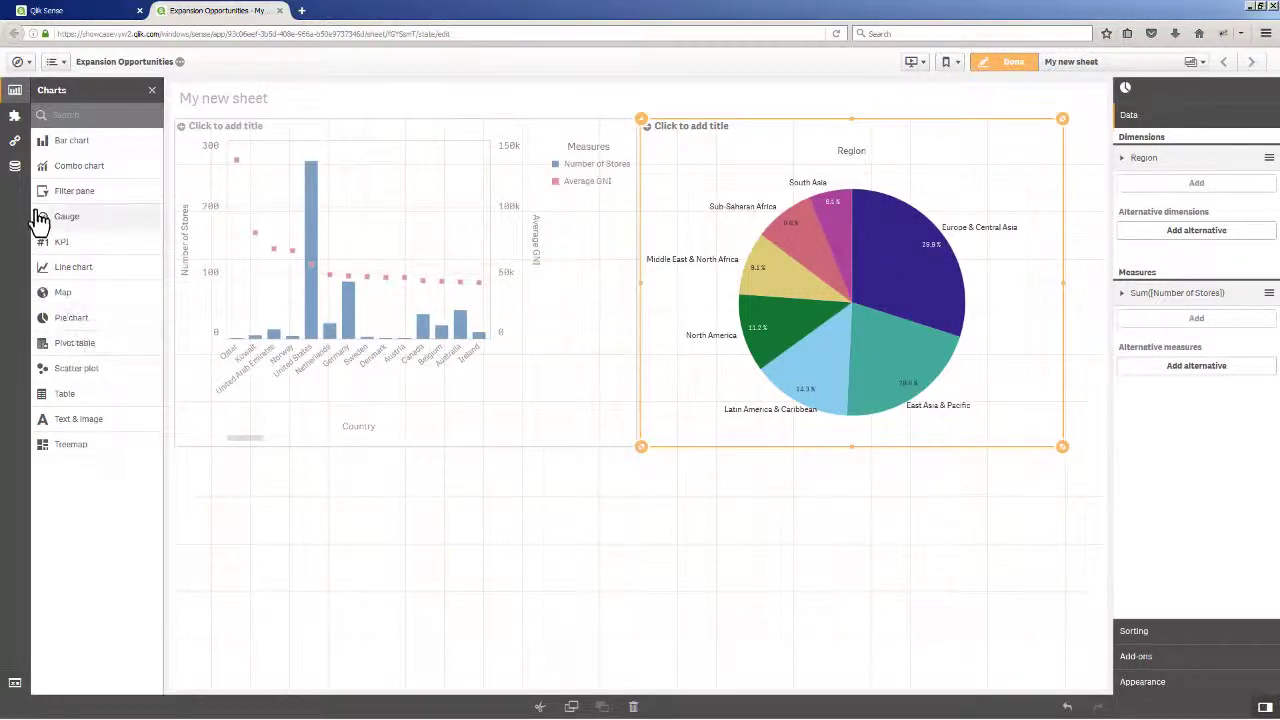
# - Color the pie chart by the average of the Population, total field
pyautogui.click(16, 166)
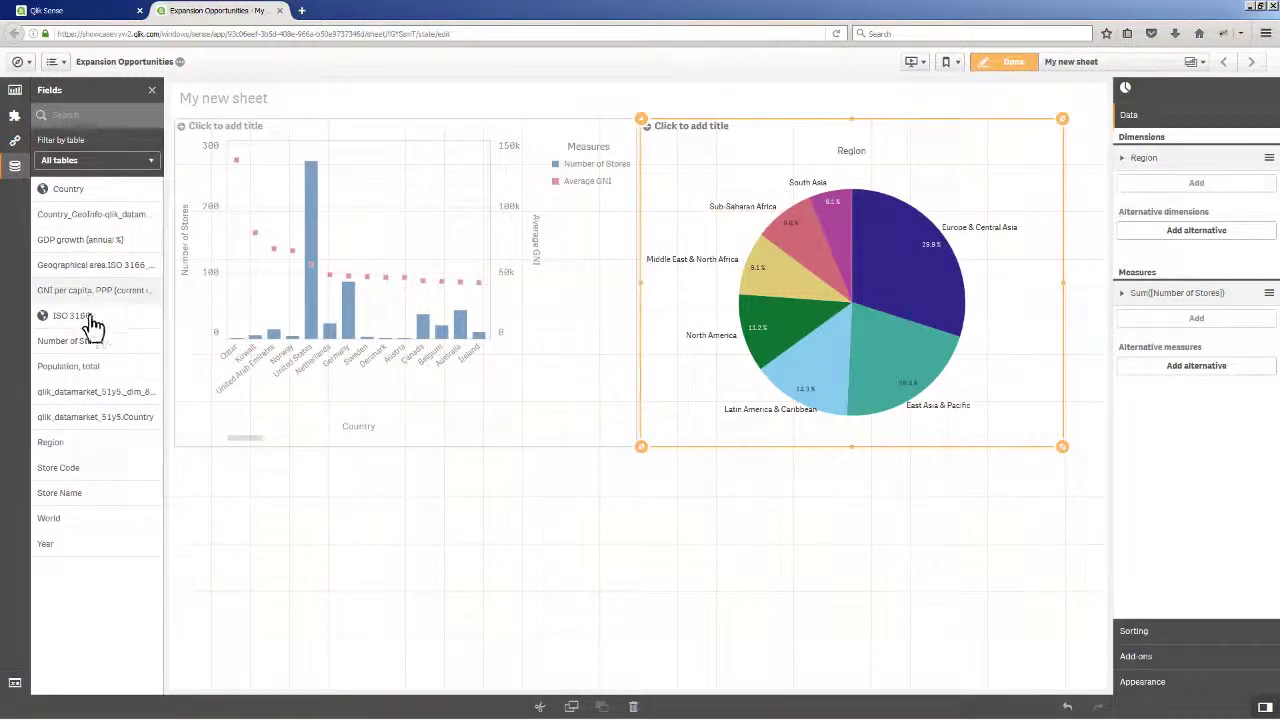
pyautogui.moveTo(100, 368); pyautogui.dragTo(864, 330)
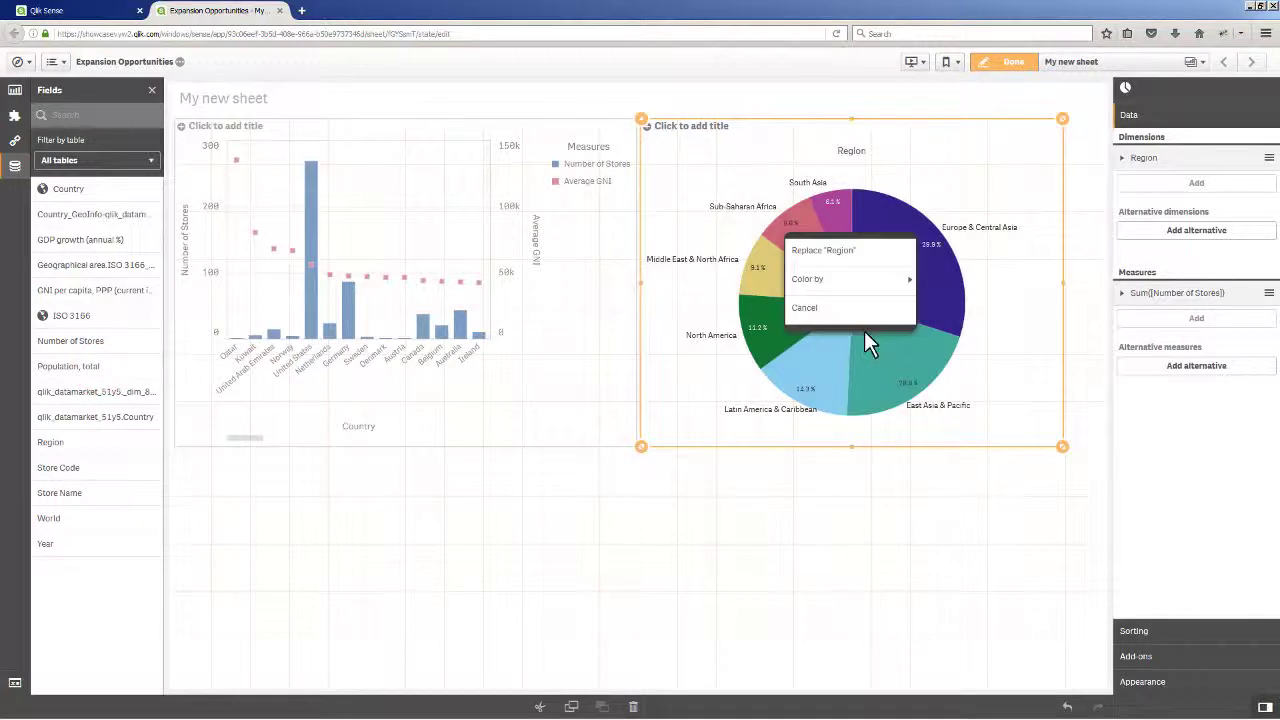
pyautogui.click(866, 282)
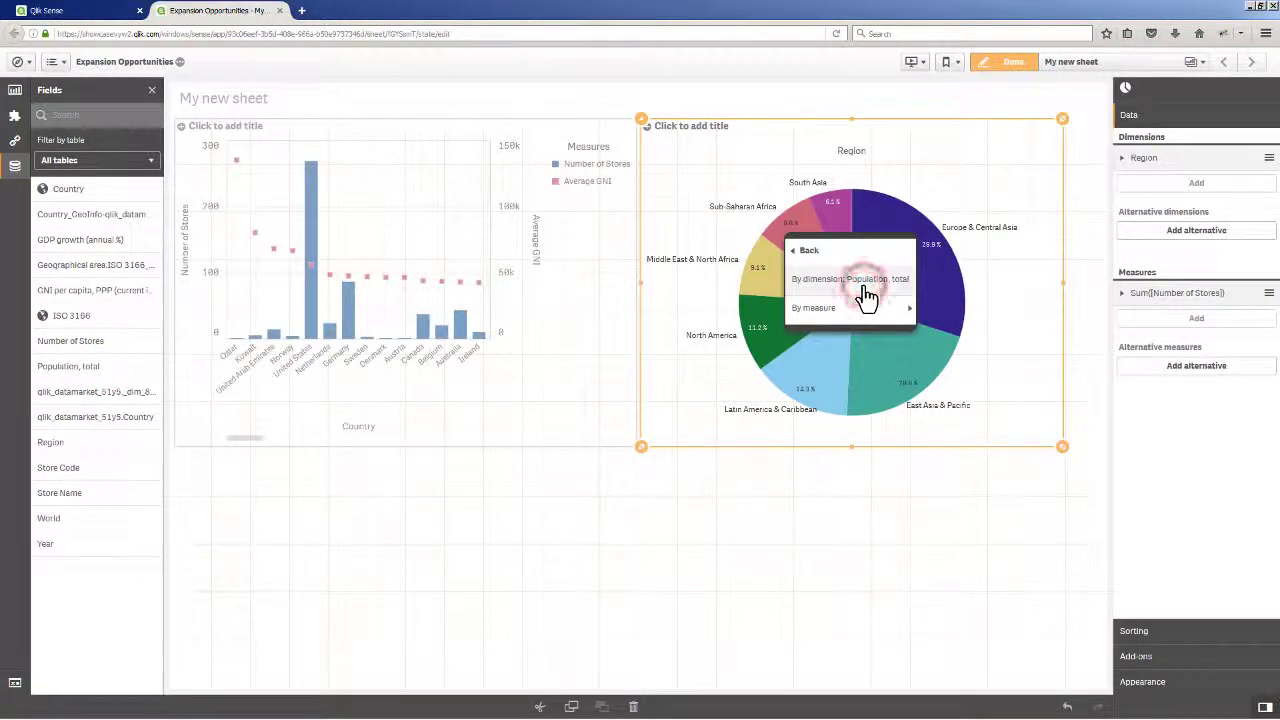
pyautogui.click(880, 308)
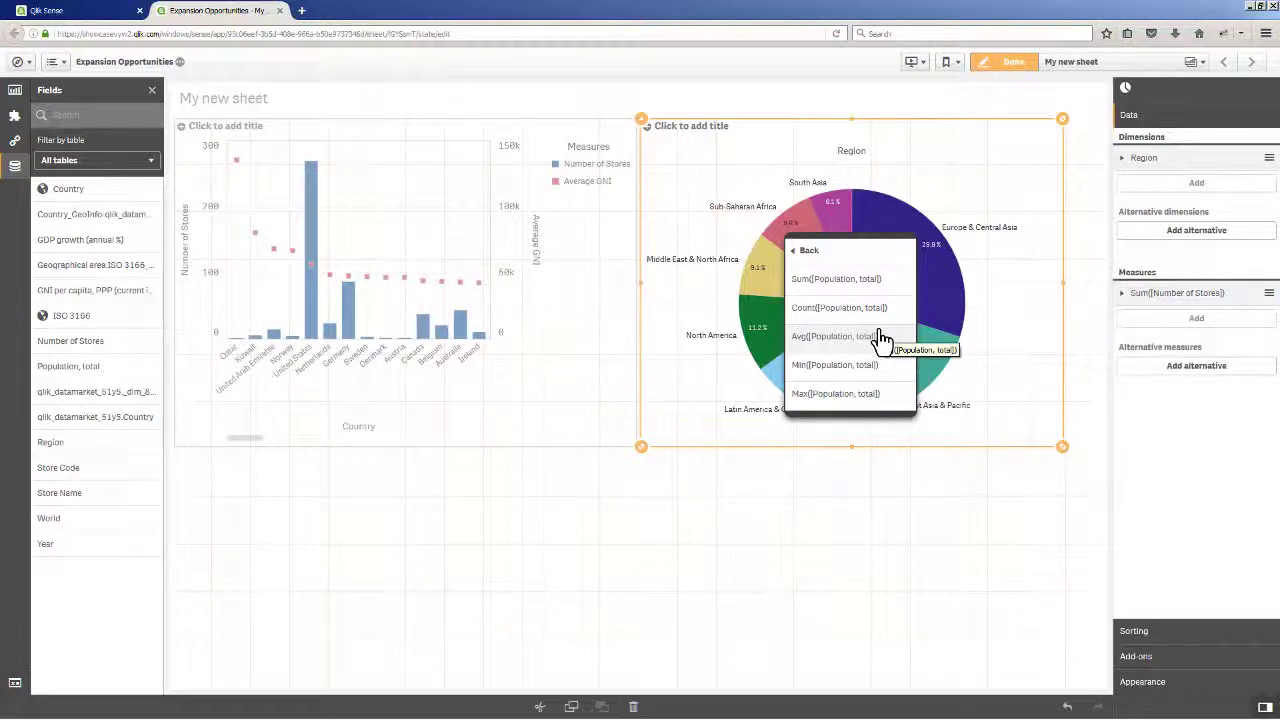
pyautogui.click(882, 338)
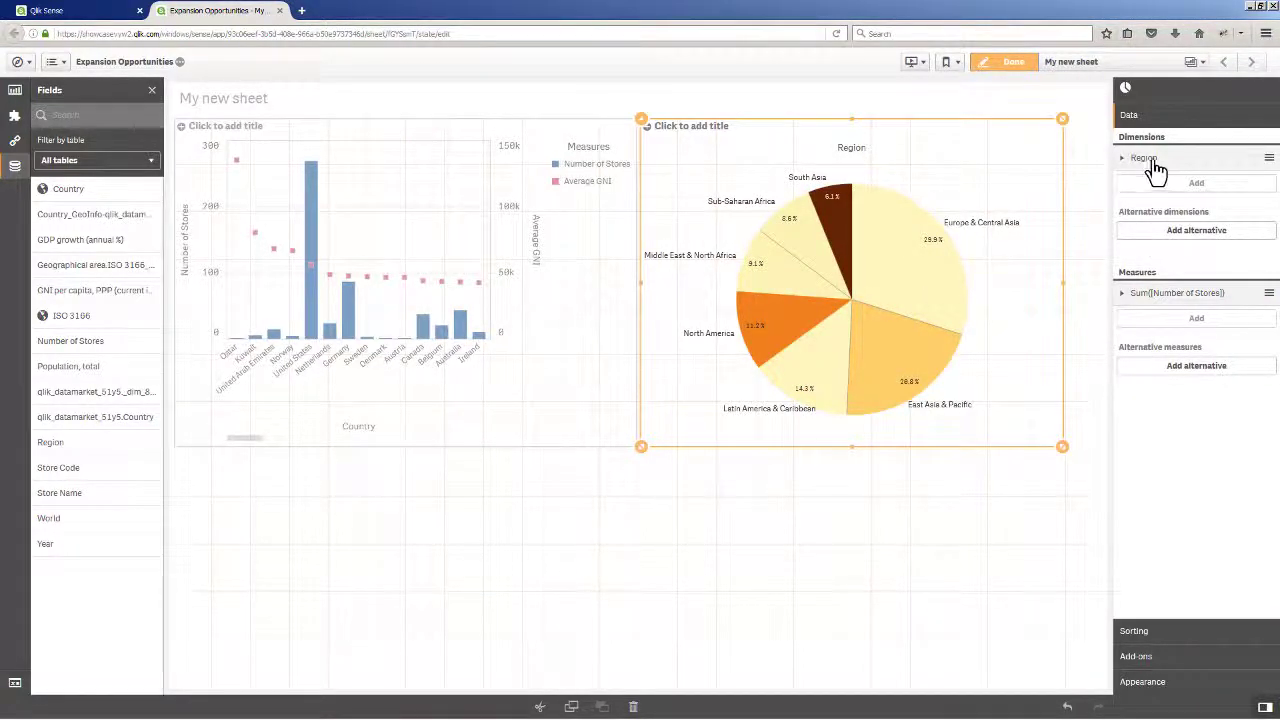
# - Label the pie chart's measure "Number of Stores"
pyautogui.click(1151, 293)
pyautogui.click(1157, 380)
pyautogui.write('Numbe')
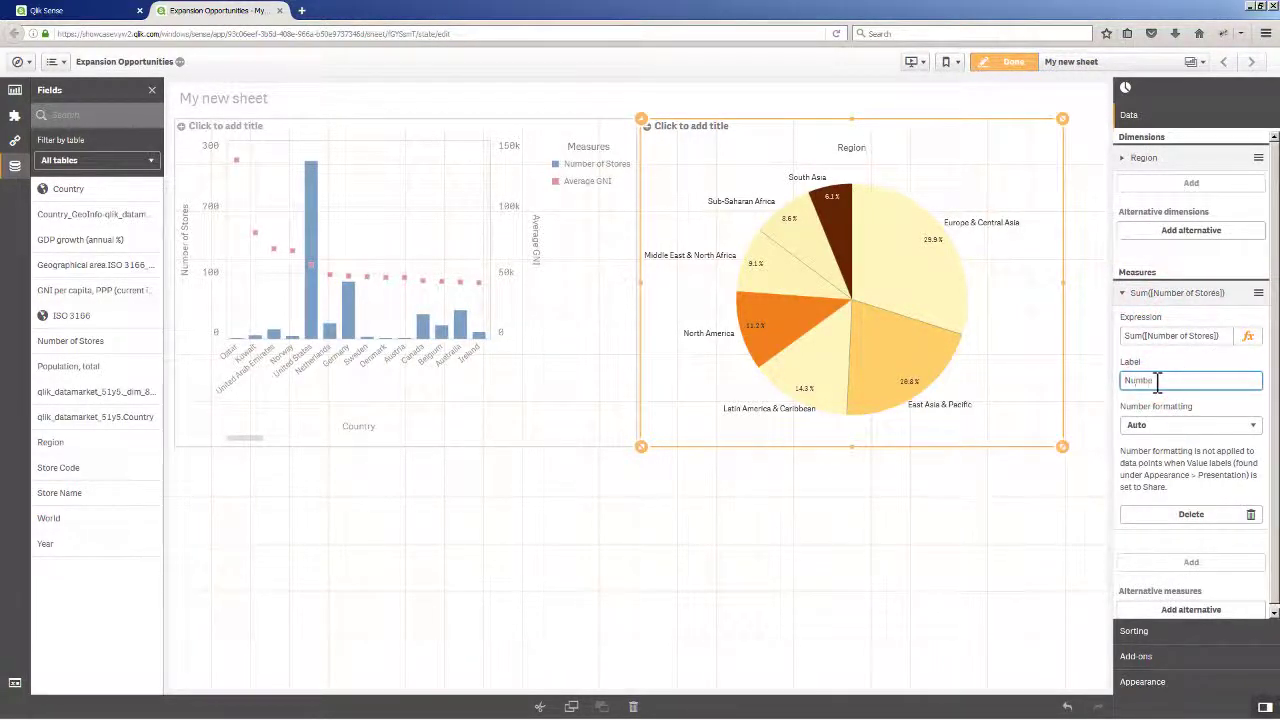
pyautogui.write('r of Stores')
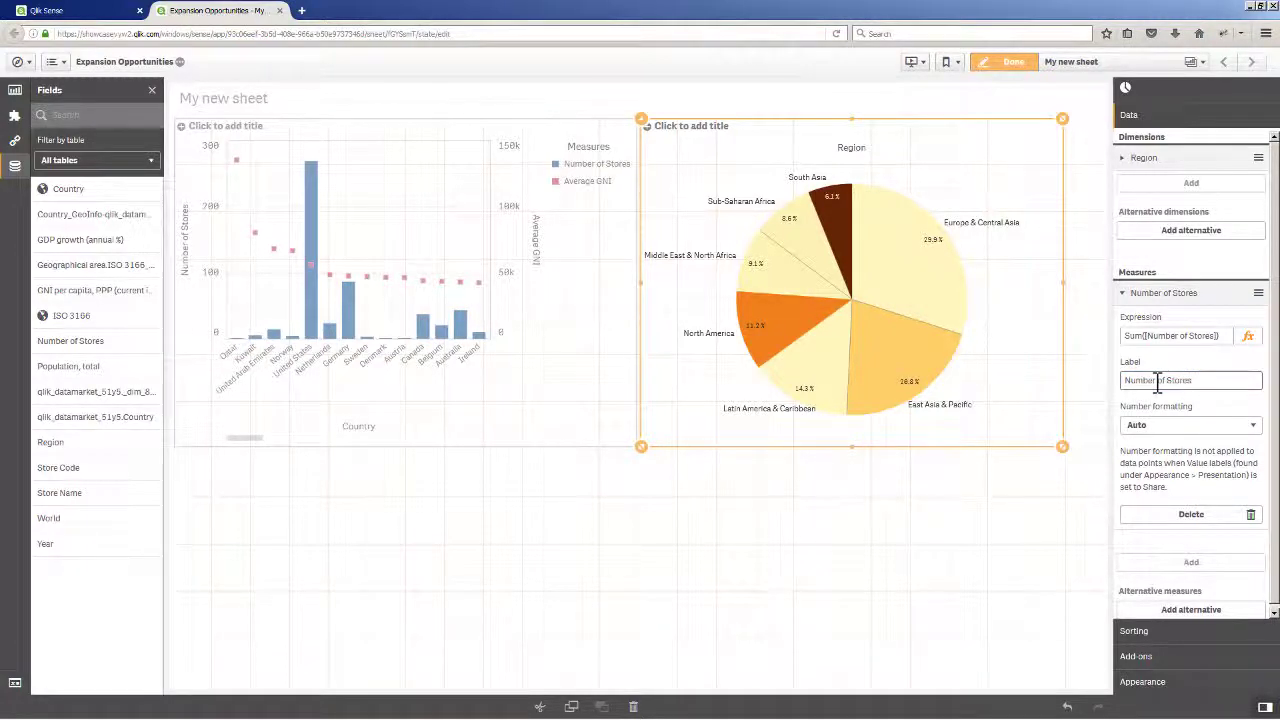
# - Change the pie chart's presentation to Donut
pyautogui.click(1170, 683)
pyautogui.click(1160, 241)
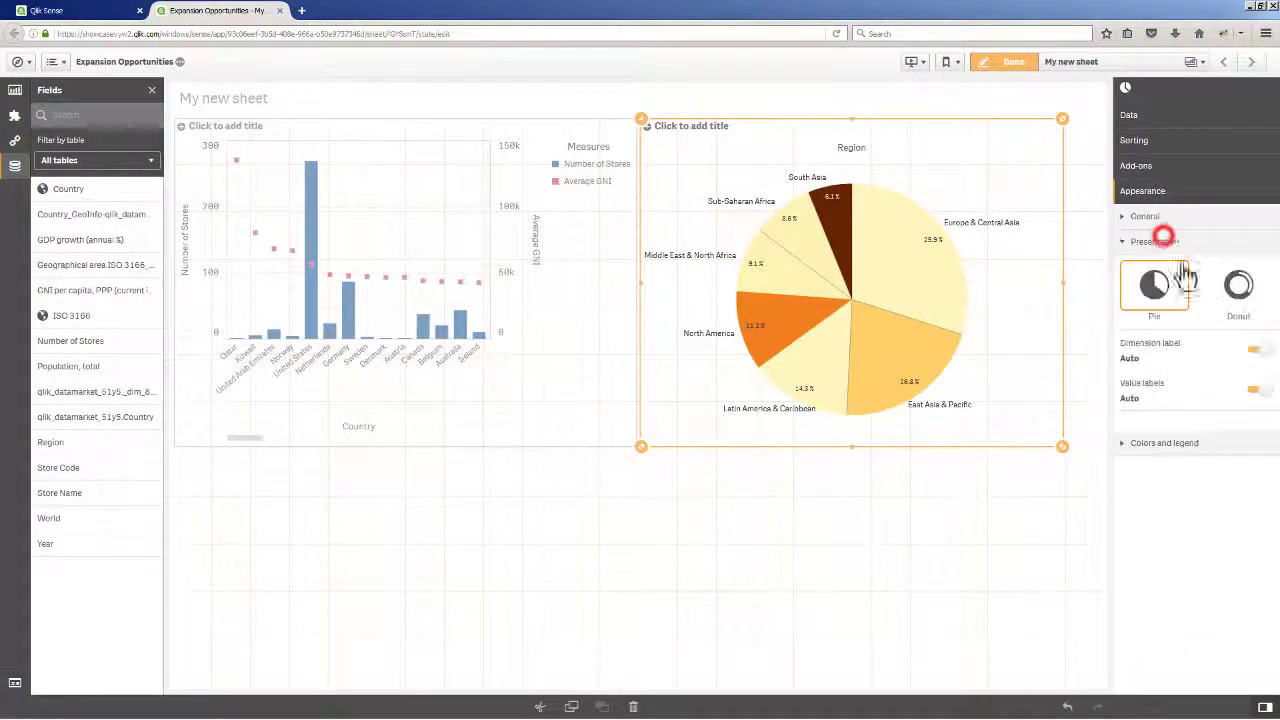
pyautogui.click(1240, 317)
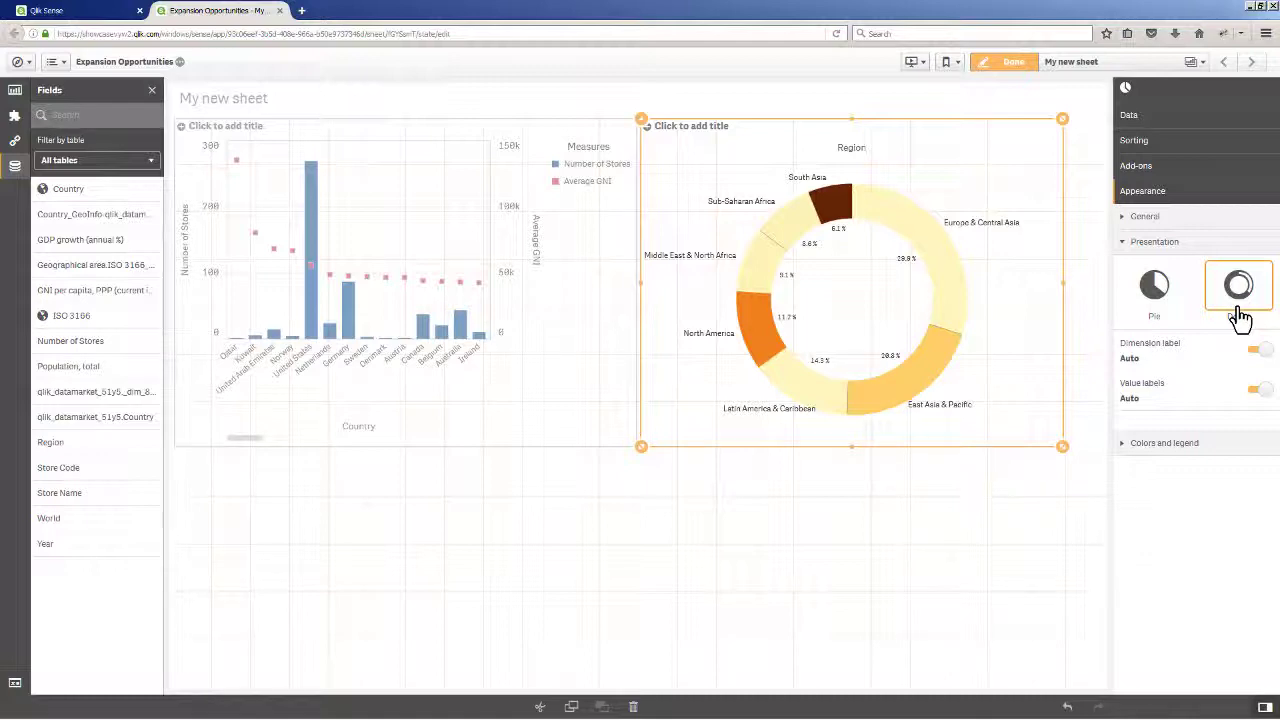
# - Label the donut chart's color measure "Population" and title the chart "Stores by Region (colored by population)"
pyautogui.click(1198, 447)
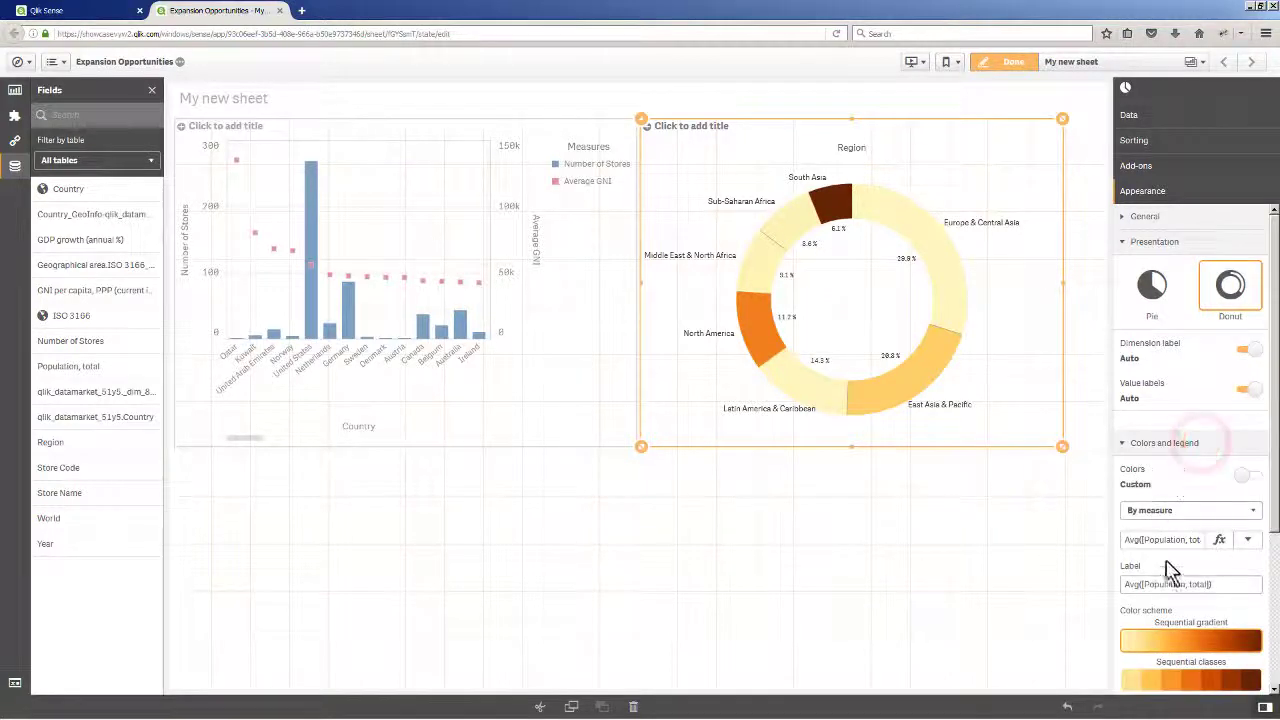
pyautogui.click(1220, 585)
pyautogui.write('Population')
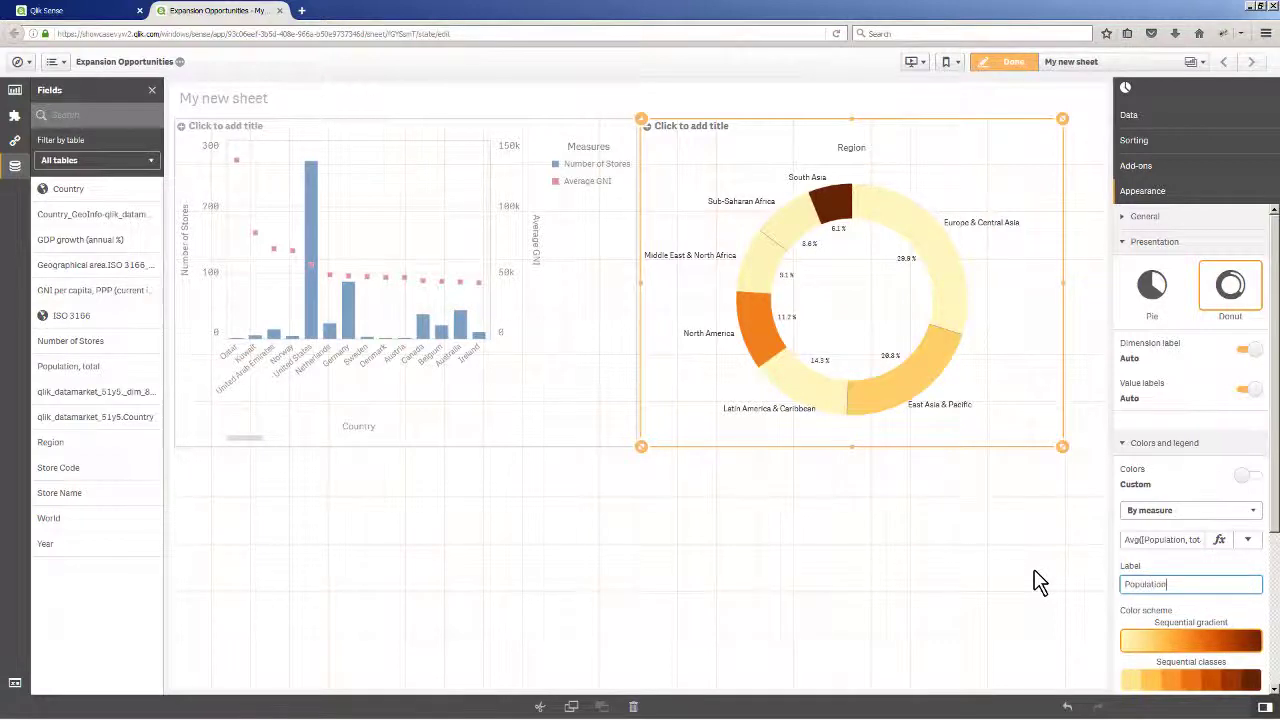
pyautogui.press('Return')
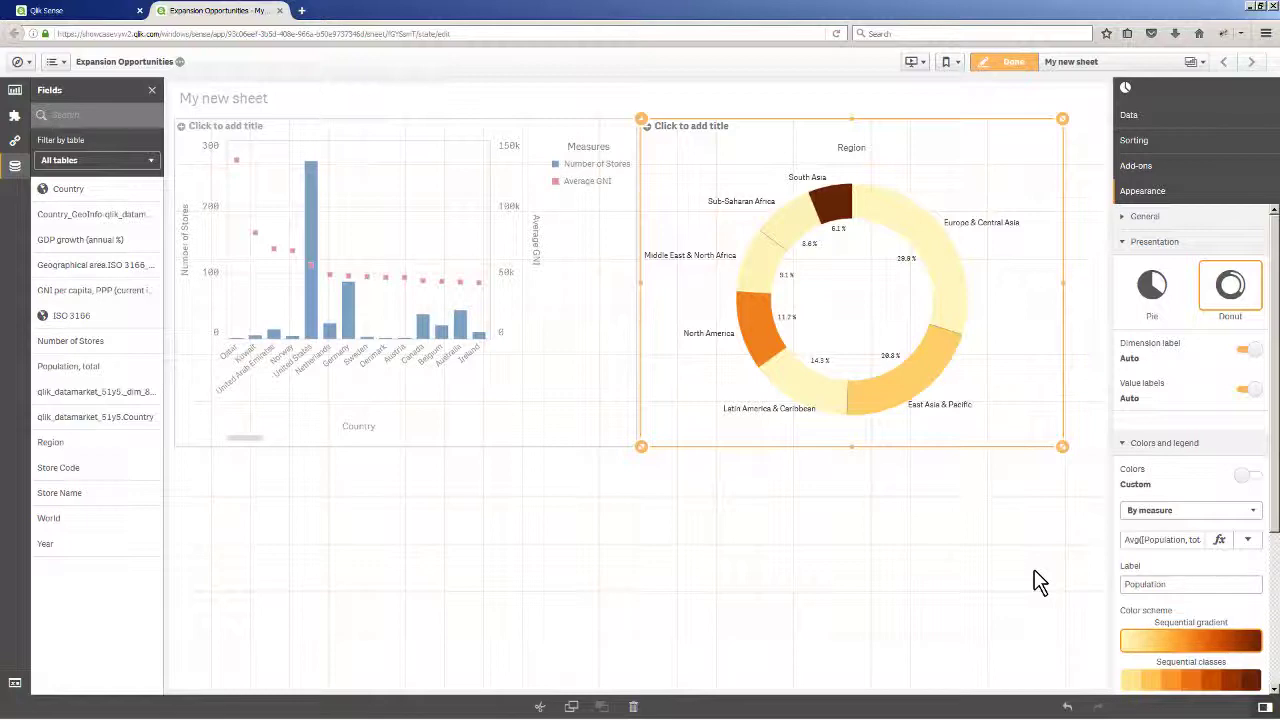
pyautogui.click(676, 132)
pyautogui.write('Stores by Region (colored by population')
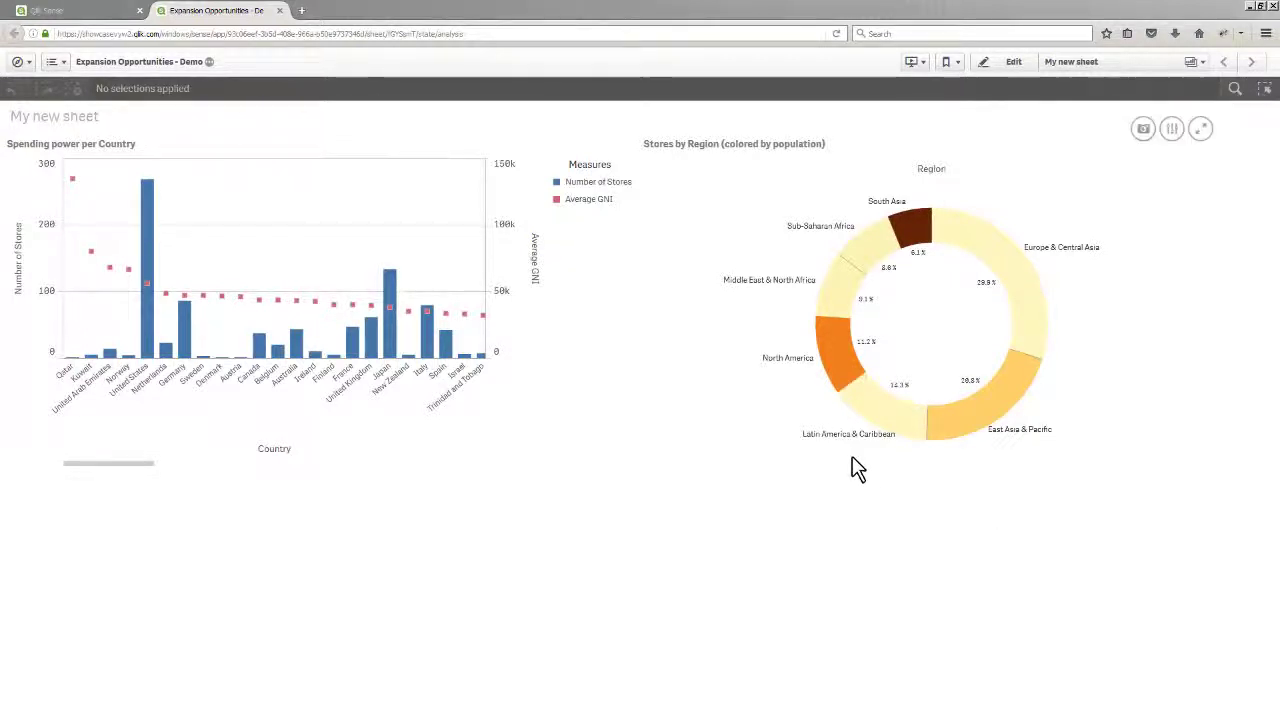
# - Switch to the Qlik Sense hub and open the Single configurator in the Dev Hub
pyautogui.click(77, 12)
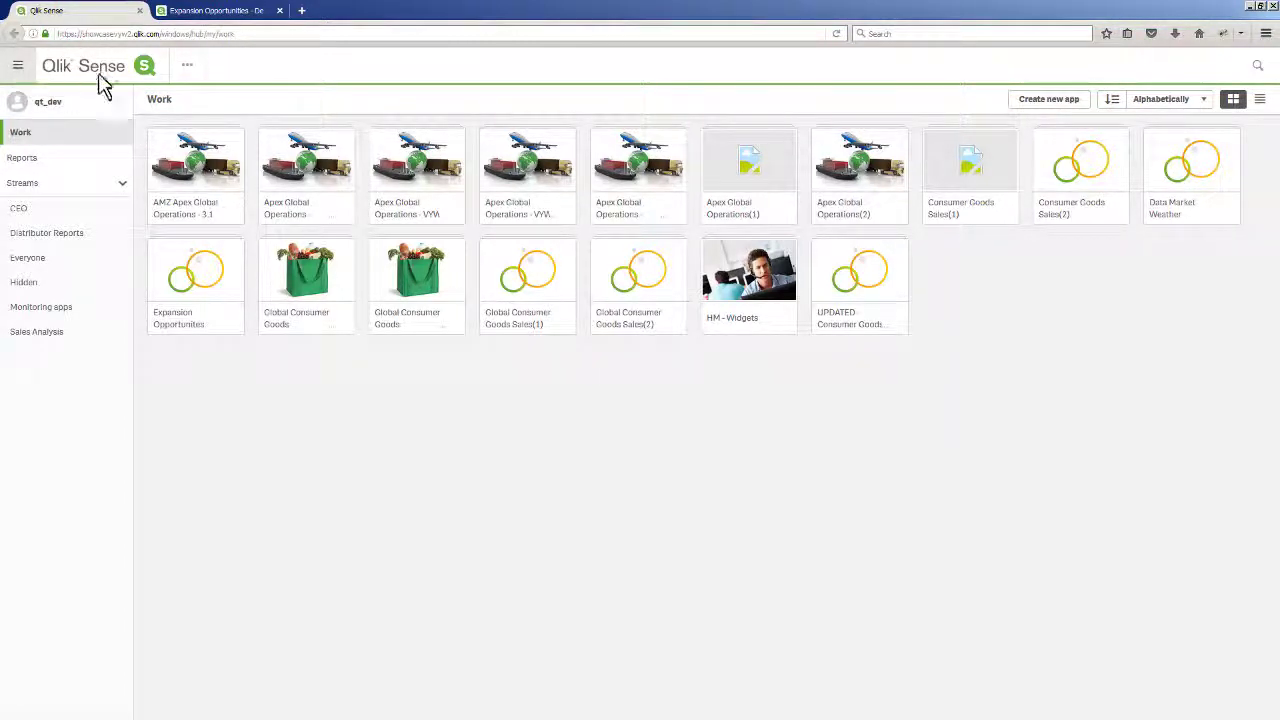
pyautogui.click(176, 70)
pyautogui.click(172, 112)
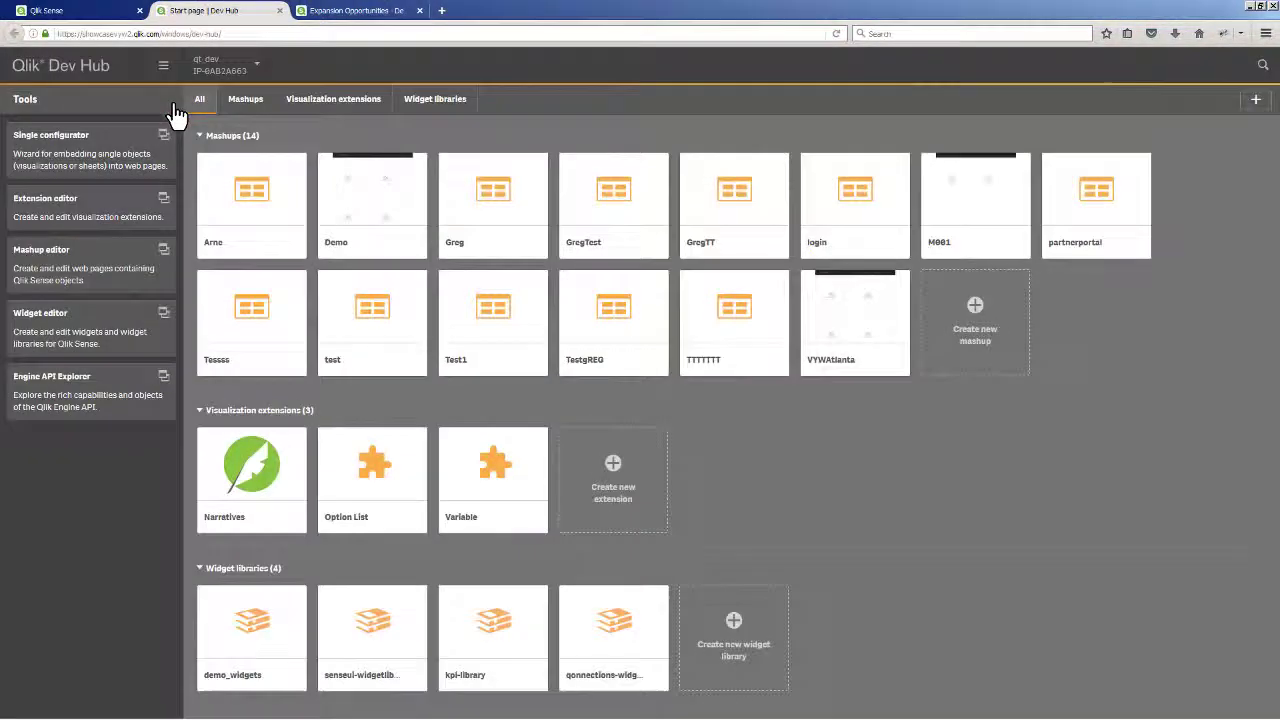
pyautogui.click(117, 149)
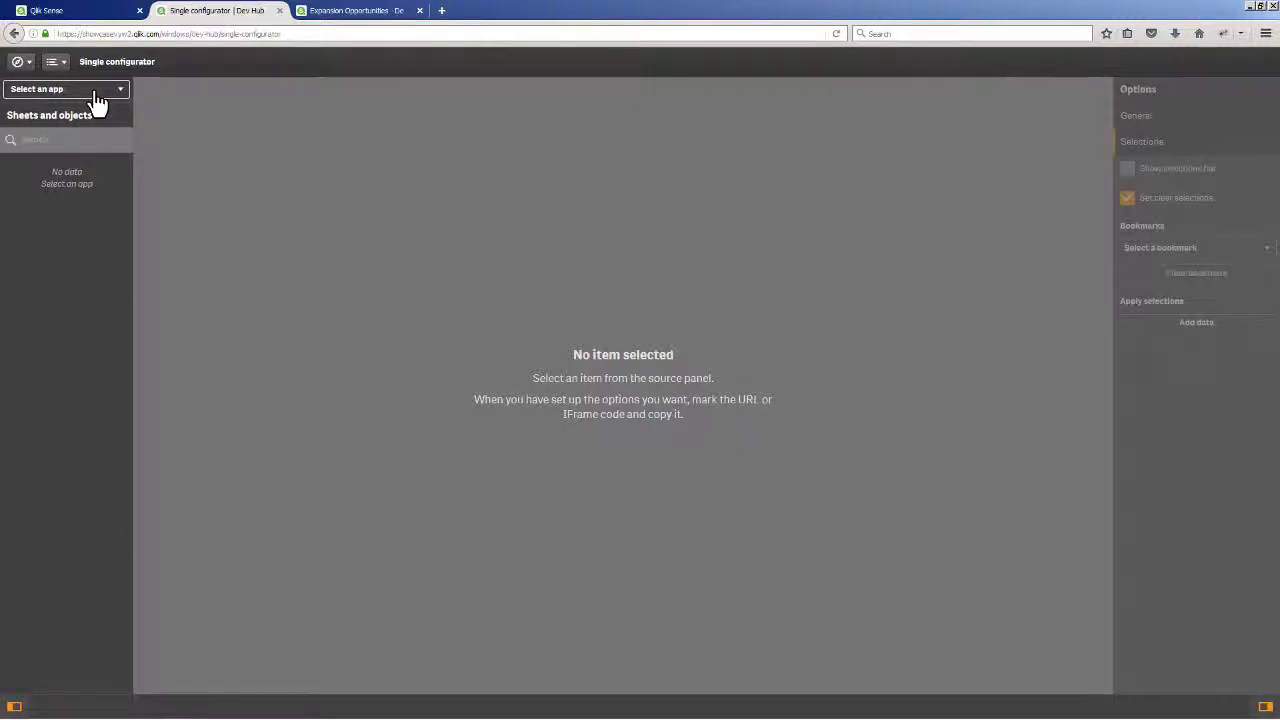
# - Choose the Expansion Opportunities - Demo app as the source for the Single configurator
pyautogui.click(95, 95)
pyautogui.scroll(-3, 124, 190)
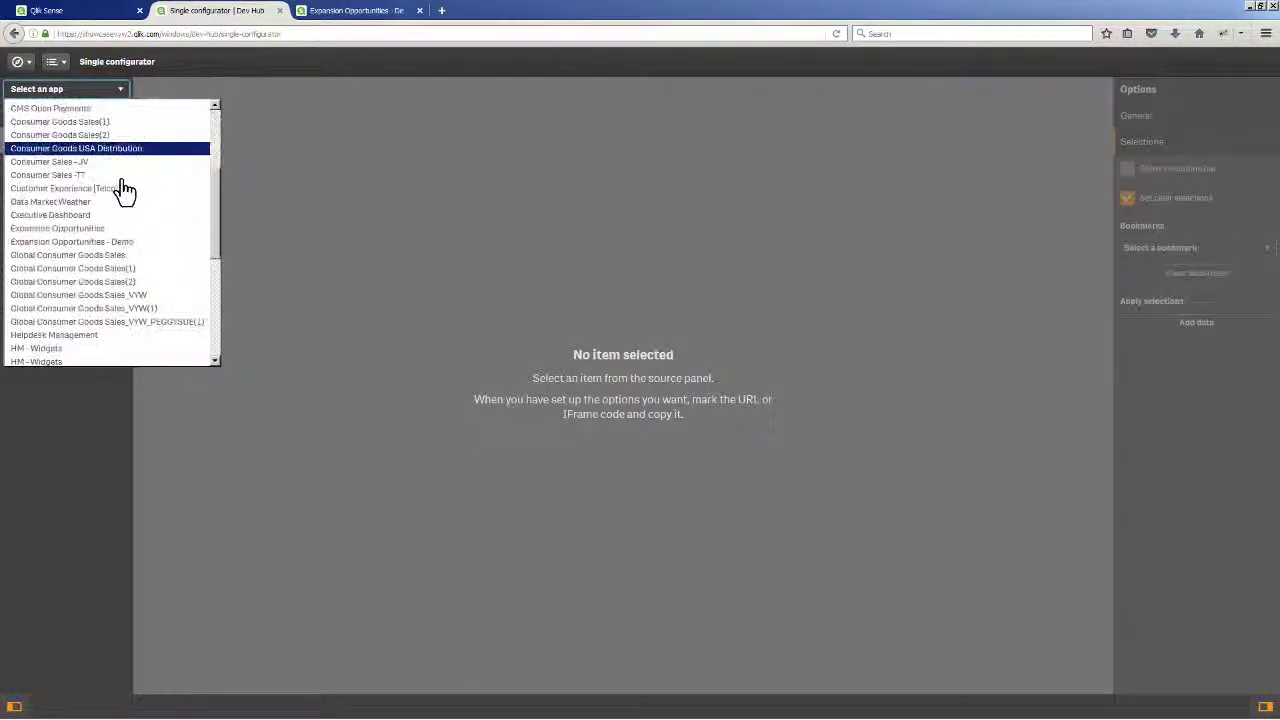
pyautogui.click(115, 245)
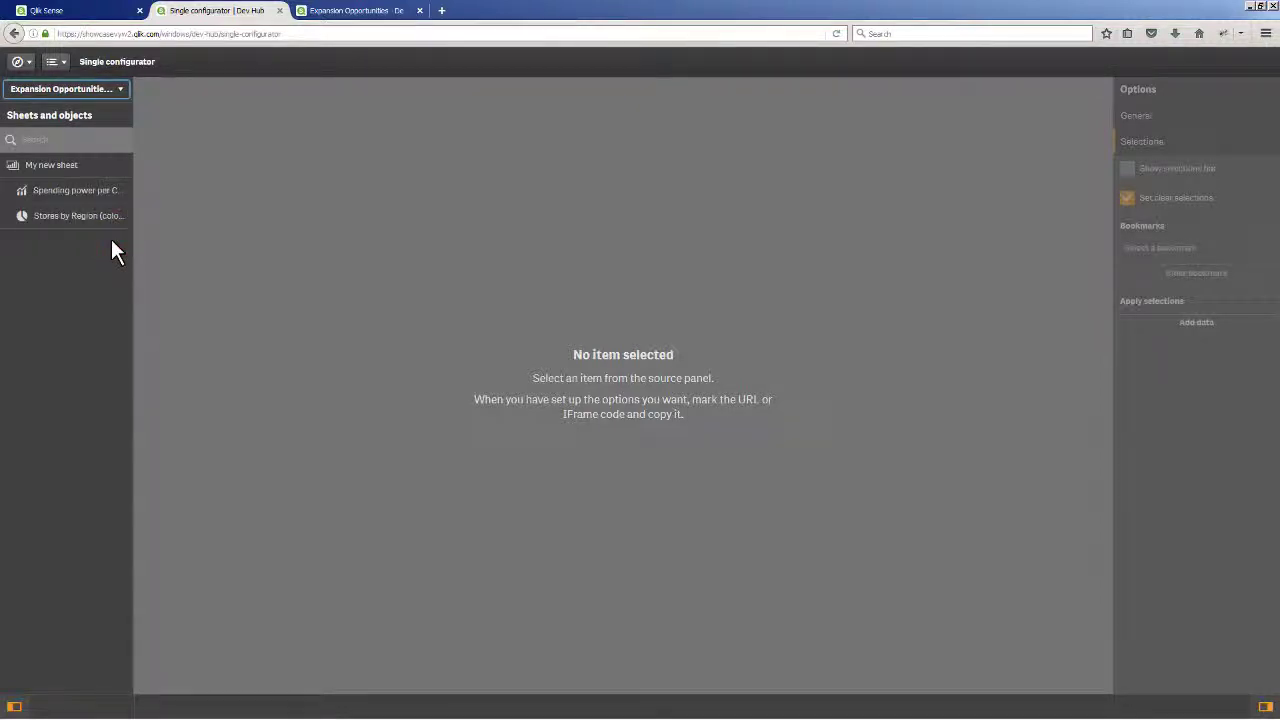
# - Preview the app's two charts and My new sheet, finishing with the Spending power per Country chart selected
pyautogui.click(90, 192)
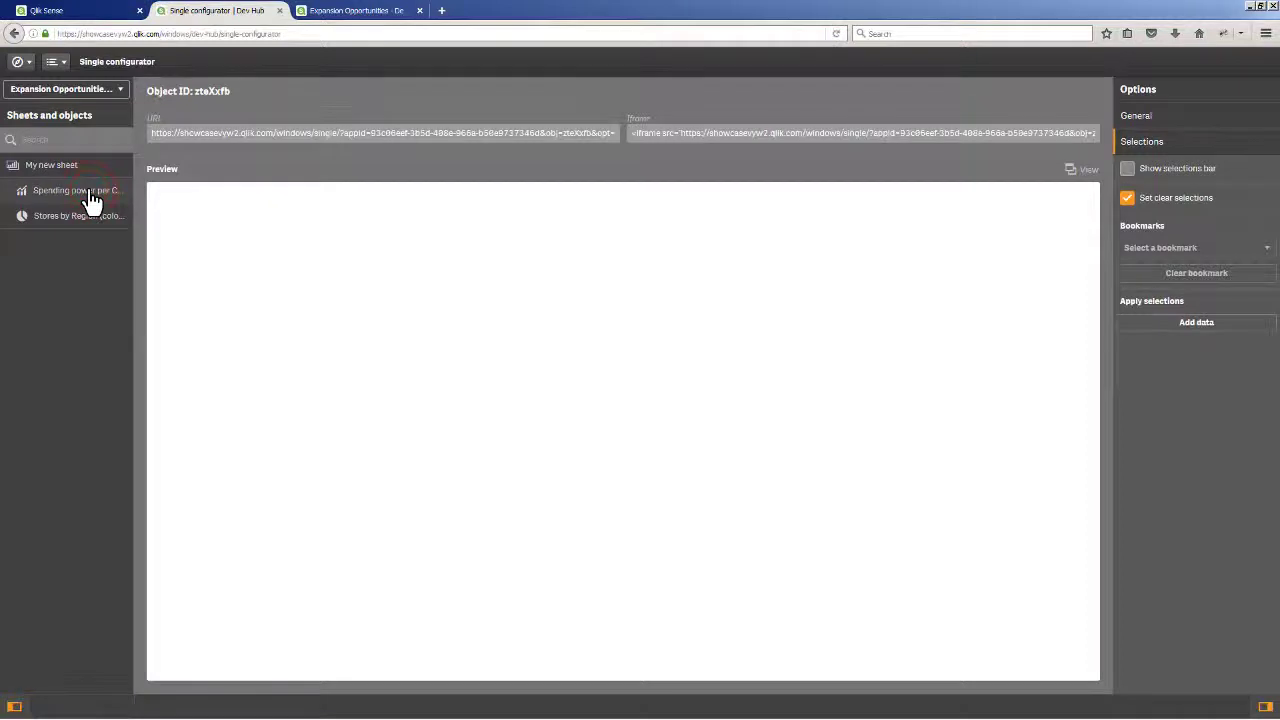
pyautogui.click(88, 215)
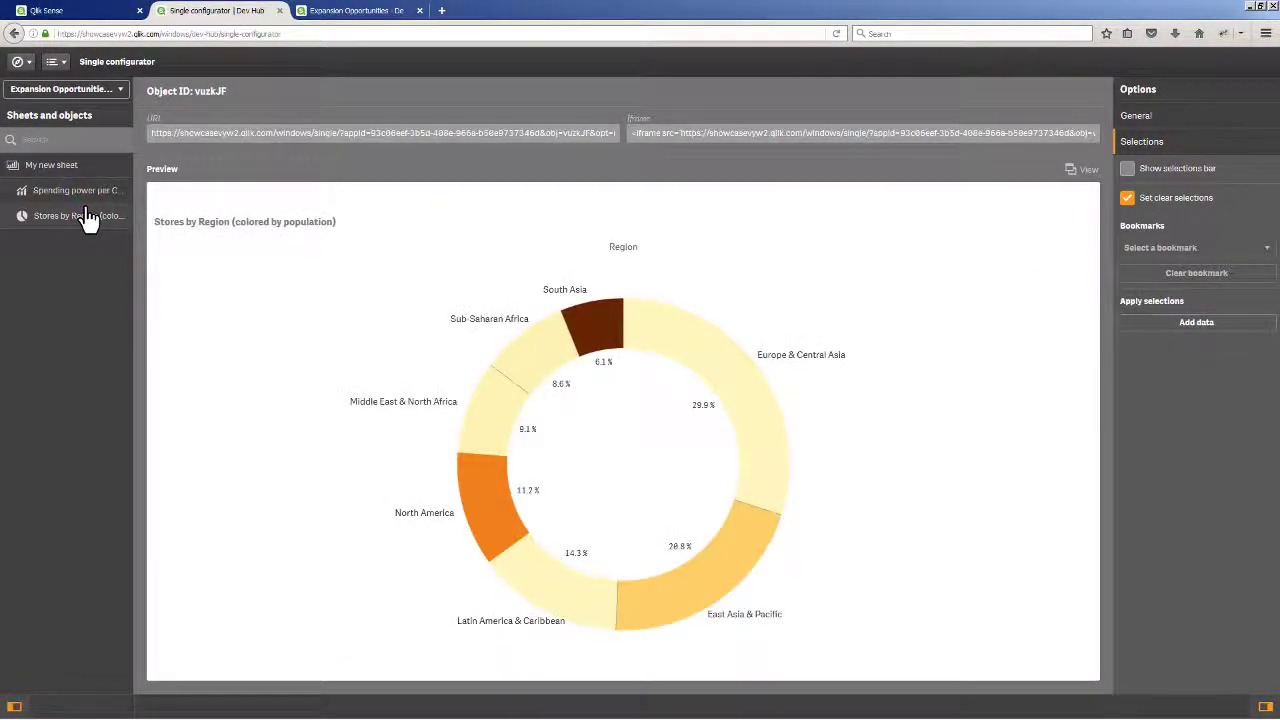
pyautogui.click(76, 166)
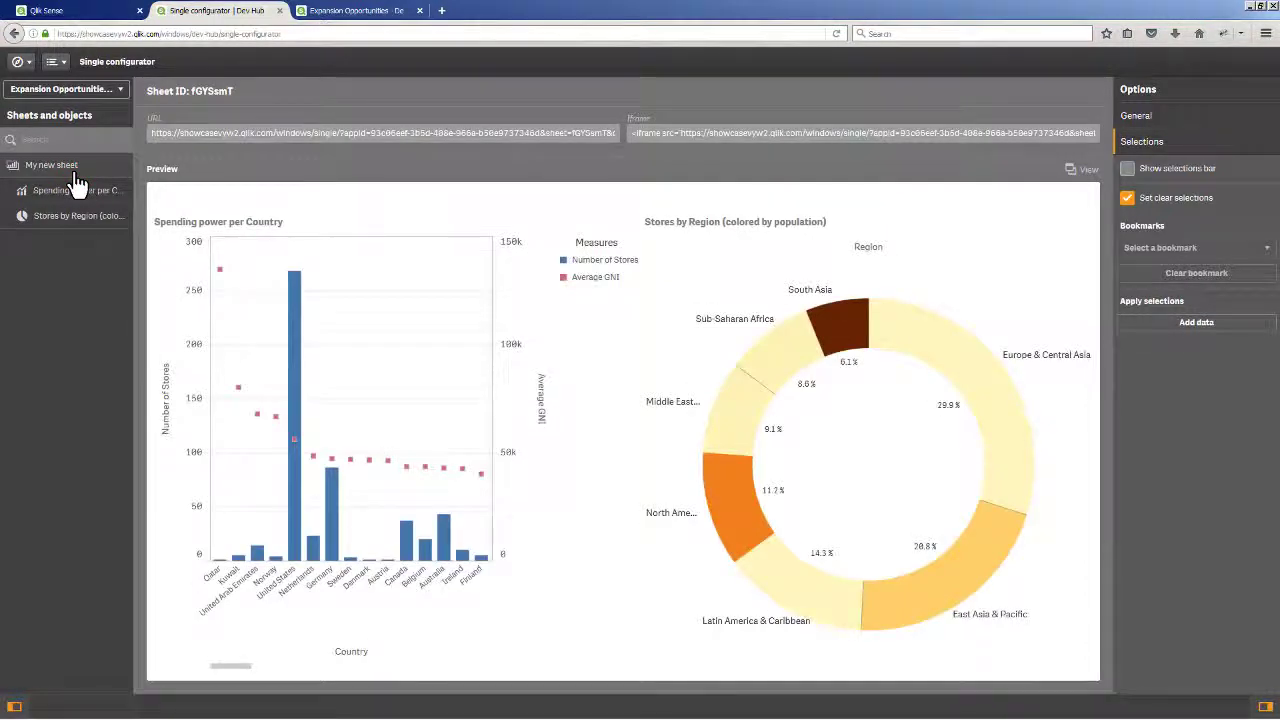
pyautogui.click(70, 198)
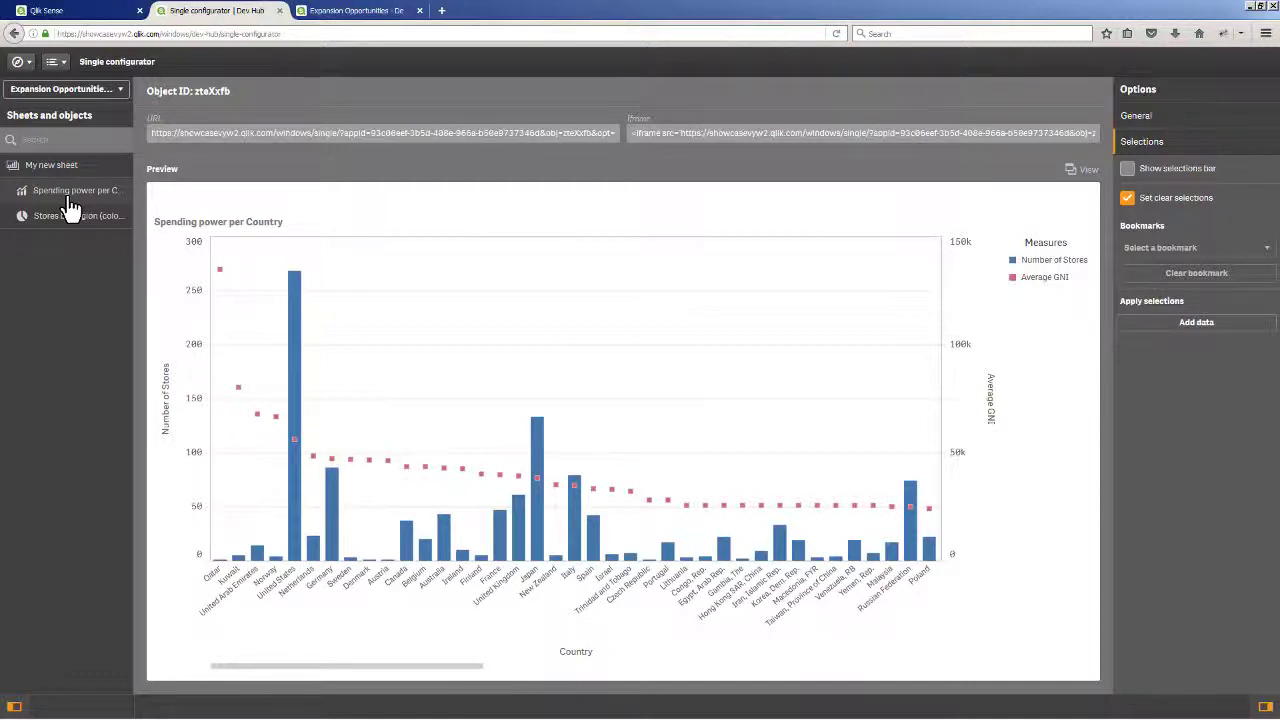
# - Show the selections bar for the Spending power per Country chart and turn off the Disable interaction option
pyautogui.moveTo(70, 199); pyautogui.dragTo(1089, 202)
pyautogui.click(1131, 178)
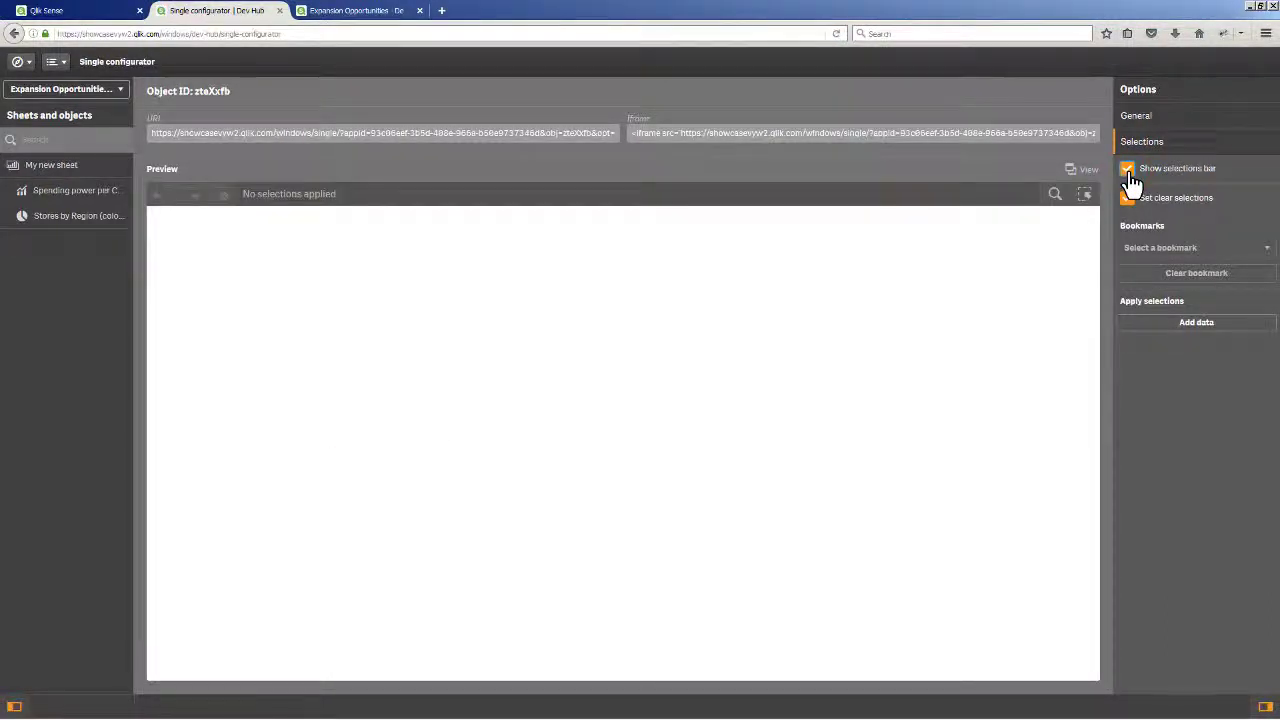
pyautogui.click(1130, 117)
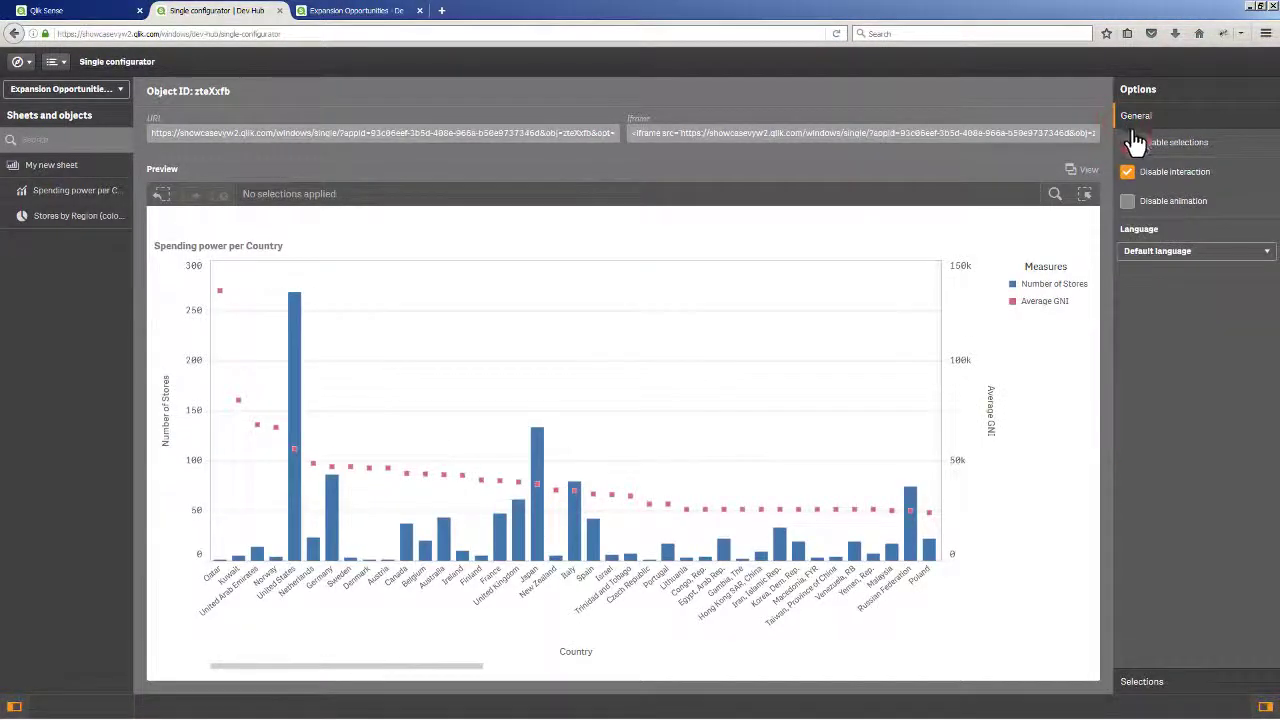
pyautogui.click(1129, 176)
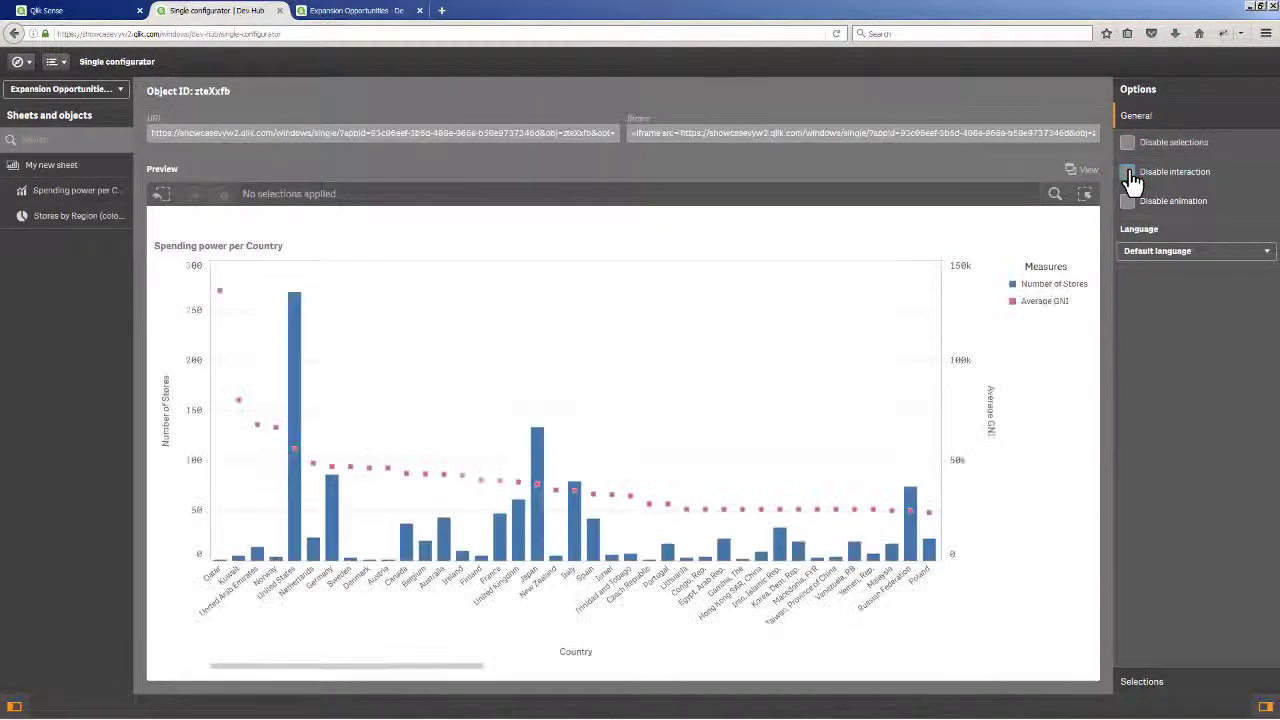
# - Select the entire URL generated for the Spending power per Country chart
pyautogui.click(544, 133)
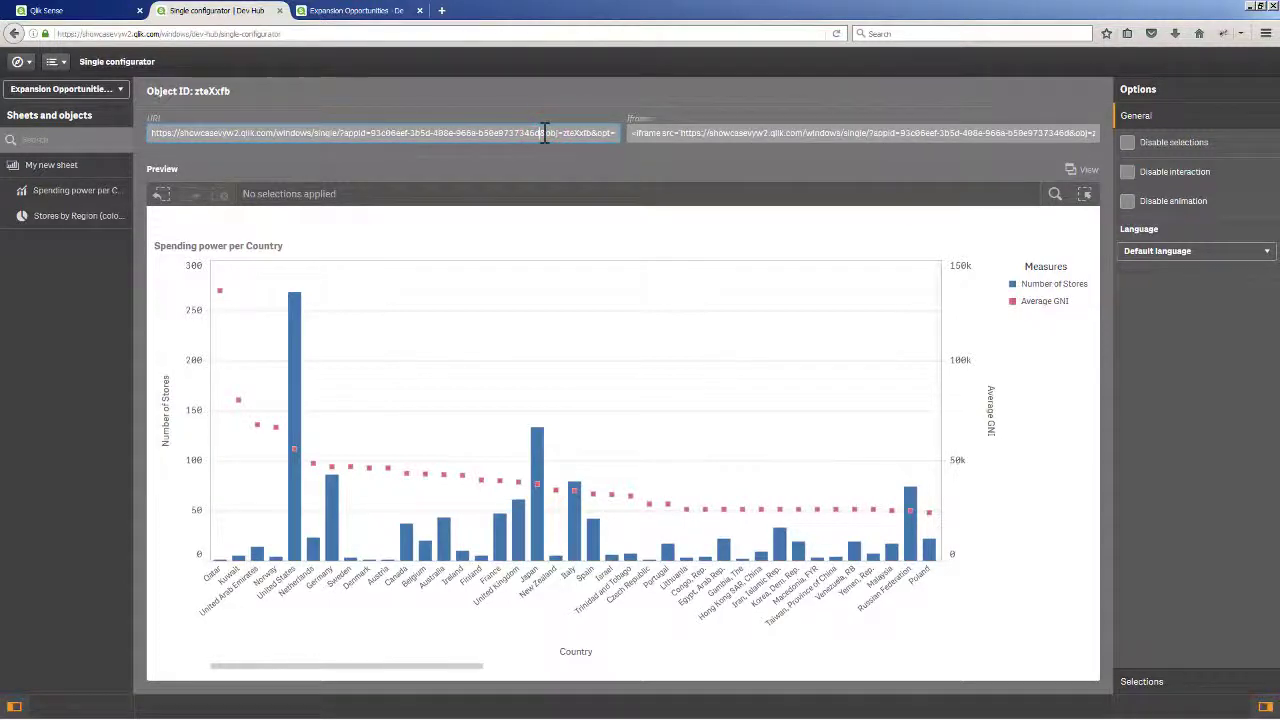
pyautogui.hotkey('ctrl', 'a')
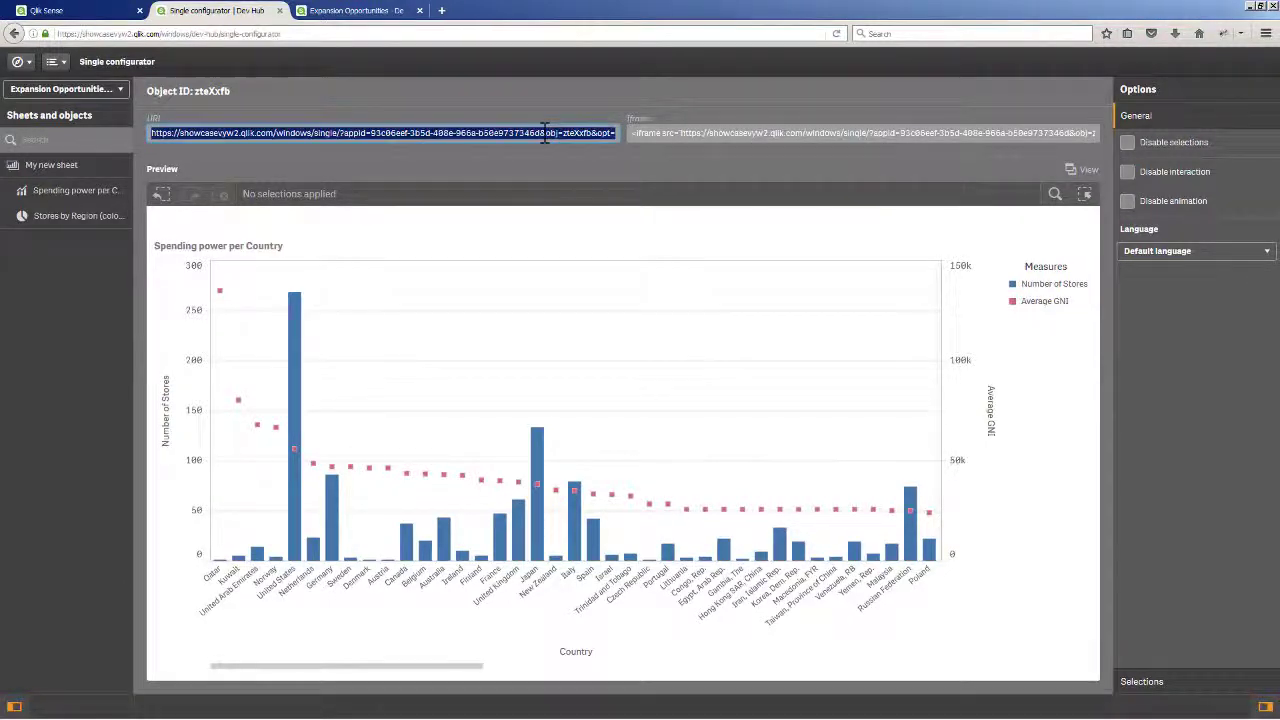